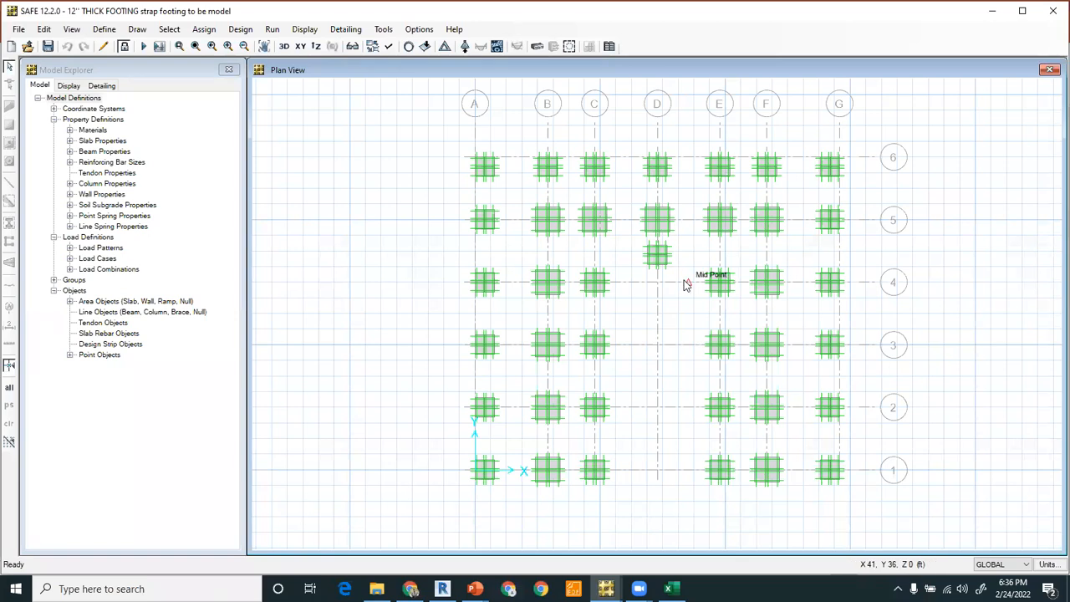
Display the punching shear capacity ratios in plan and examine them at all footings
middle_drag(654, 345, 600, 337)
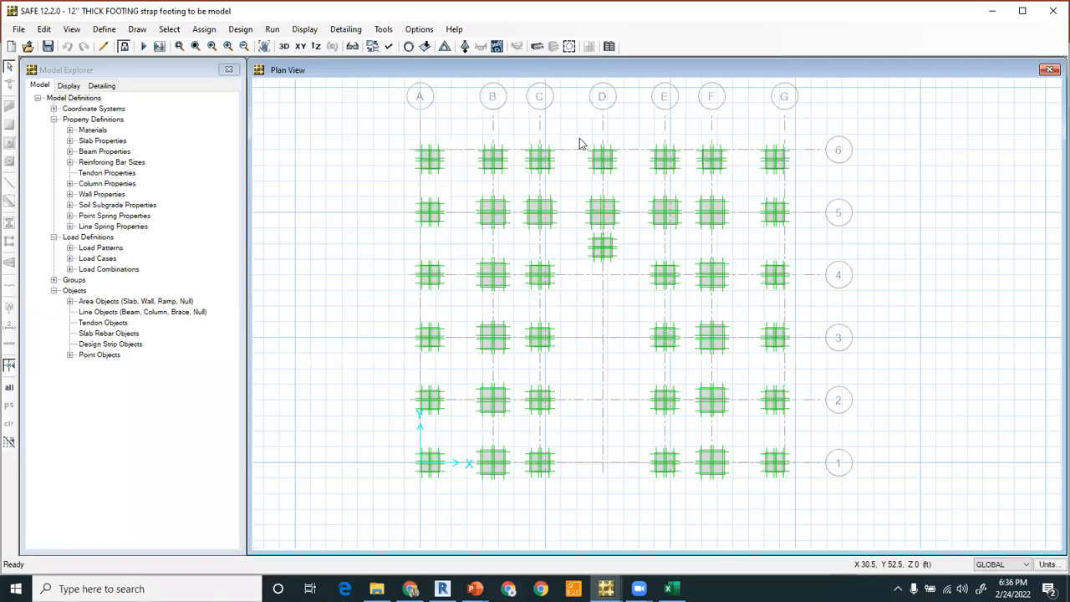
click(569, 47)
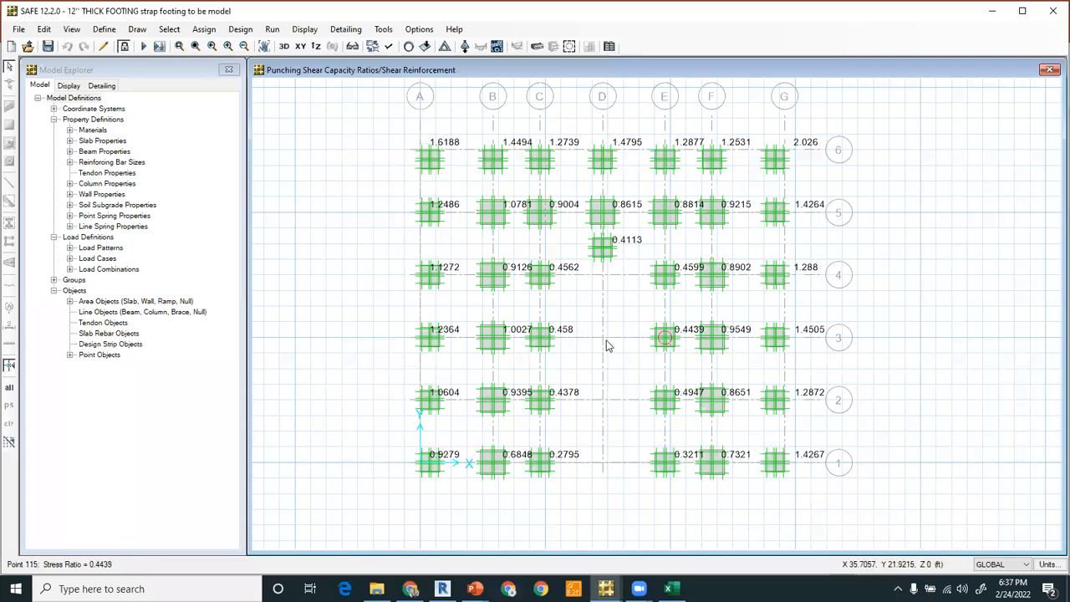
scroll(426, 150, up, 1)
scroll(425, 148, up, 2)
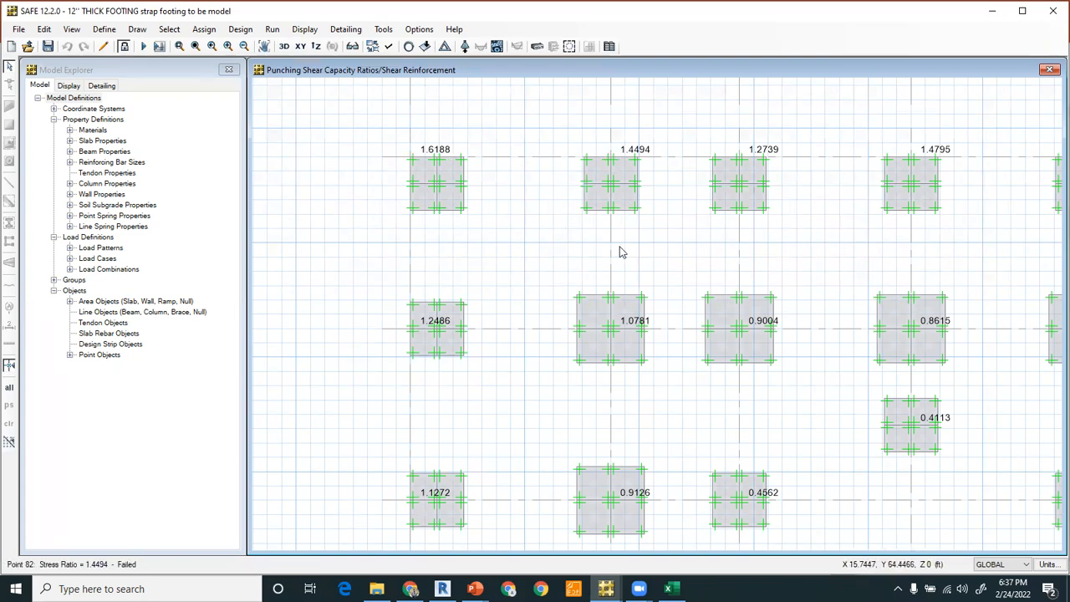
scroll(559, 266, down, 2)
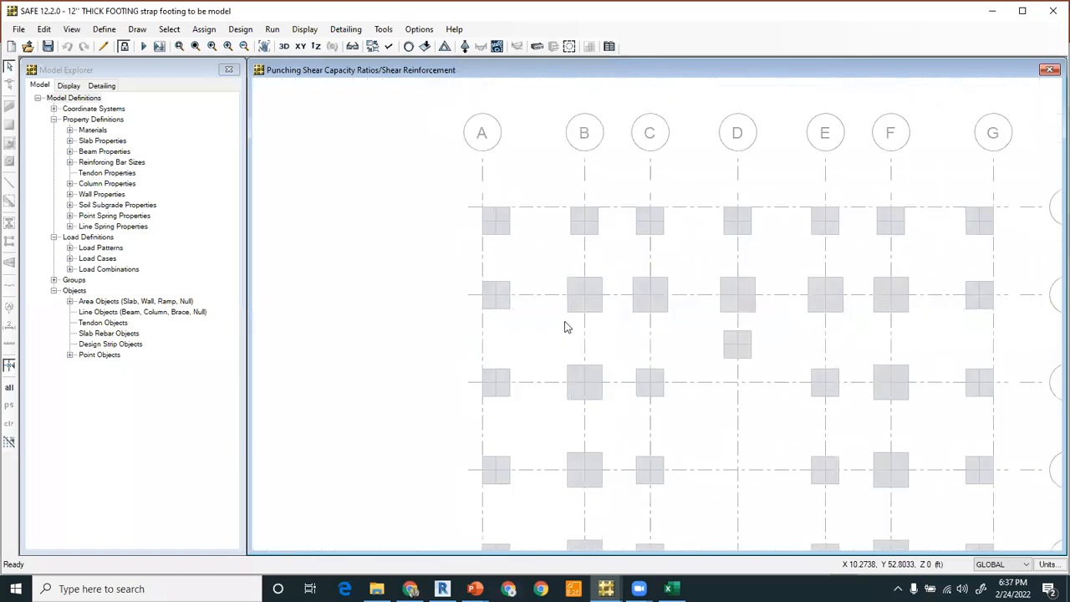
middle_drag(649, 338, 609, 275)
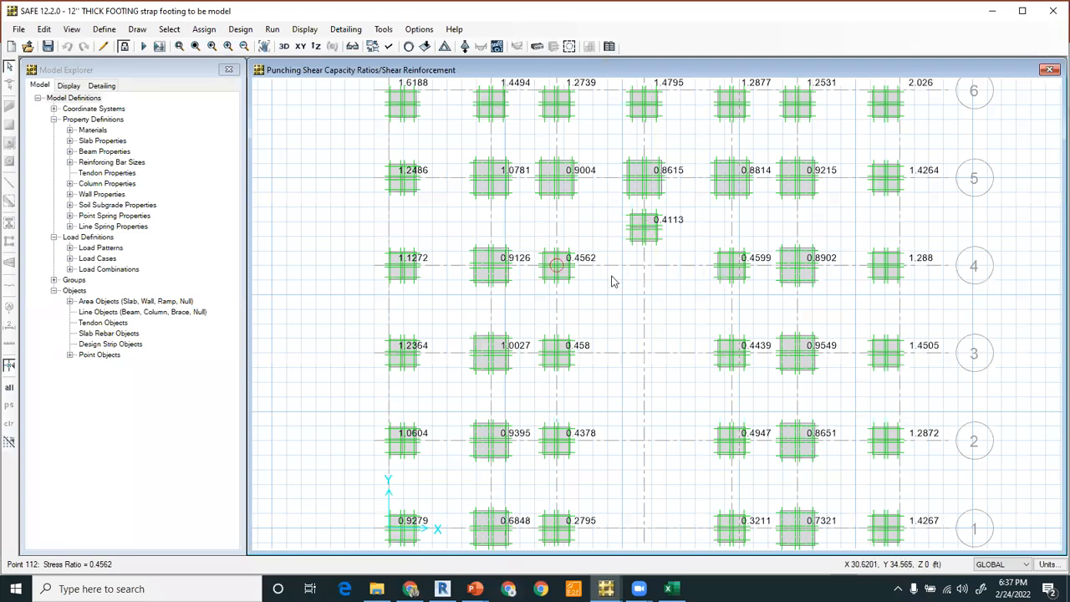
scroll(612, 276, down, 1)
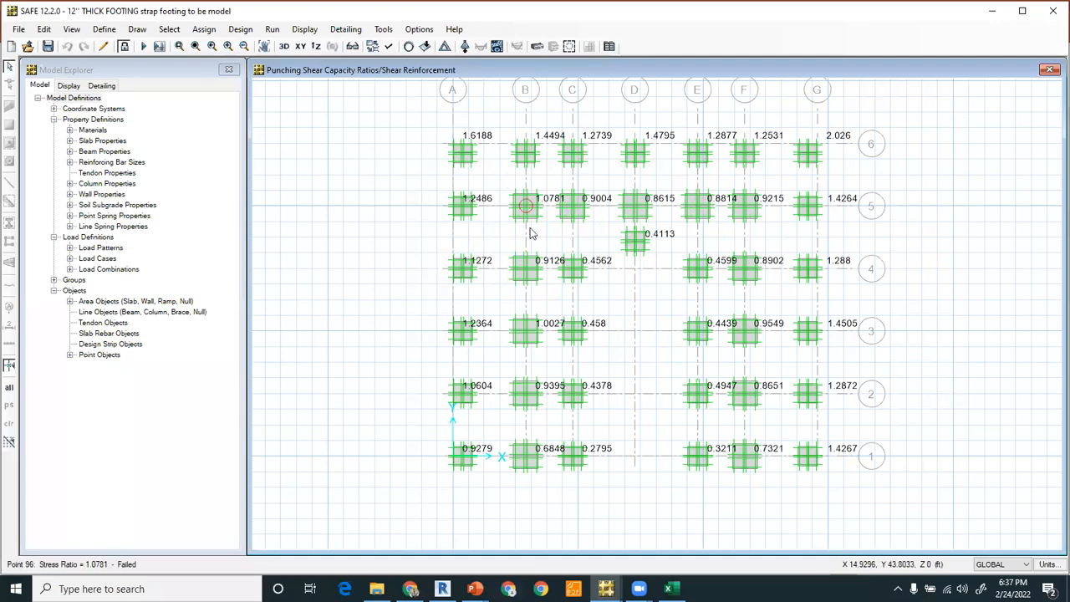
Unlock the model, deleting the analysis and design results, and open the B12X15 beam property for modification
click(123, 46)
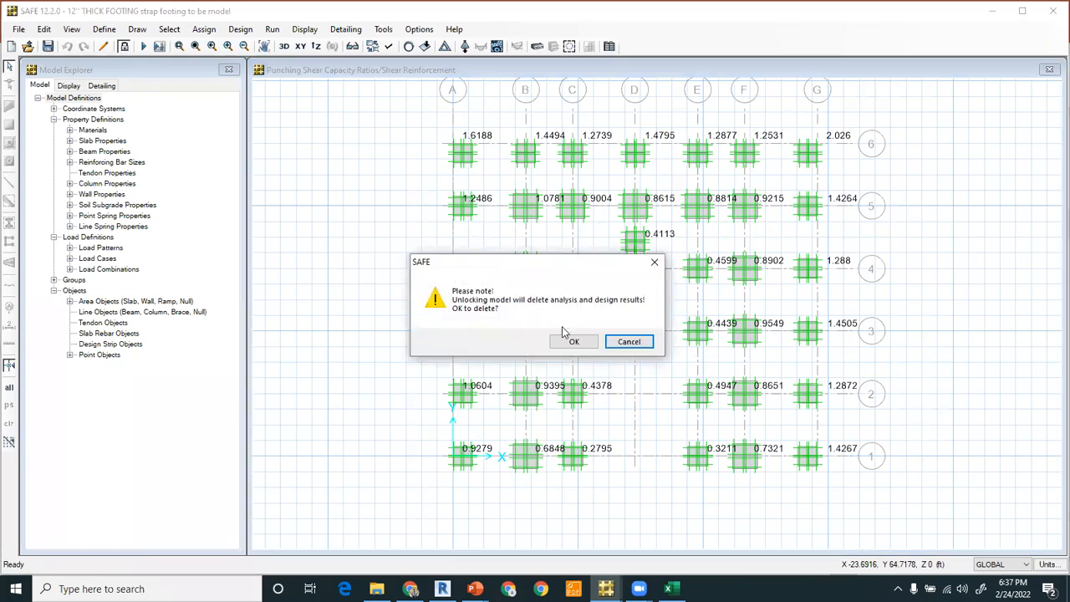
key(Return)
click(105, 30)
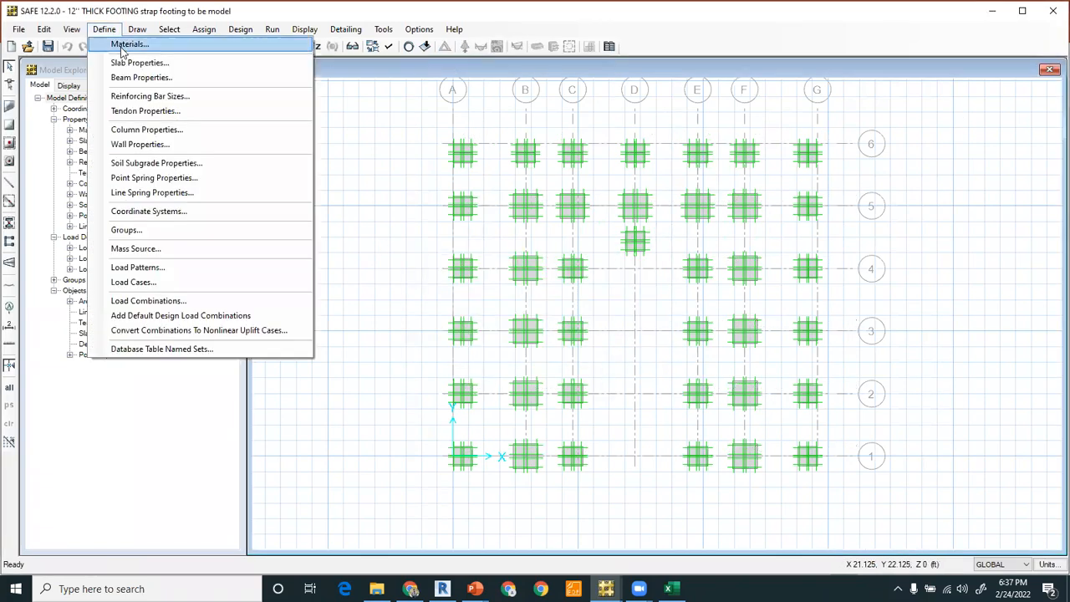
click(141, 77)
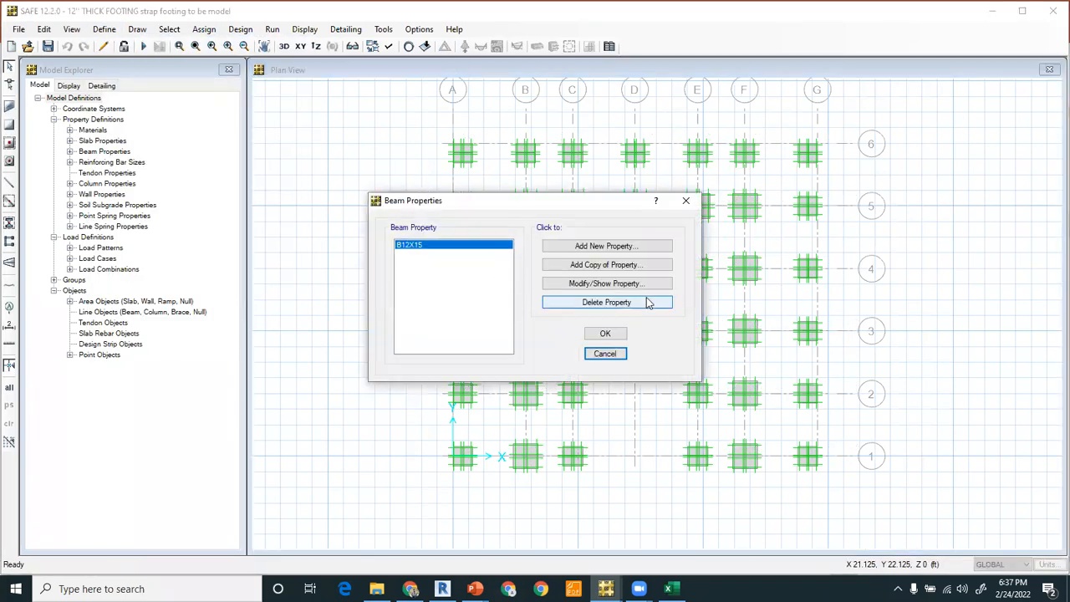
click(583, 284)
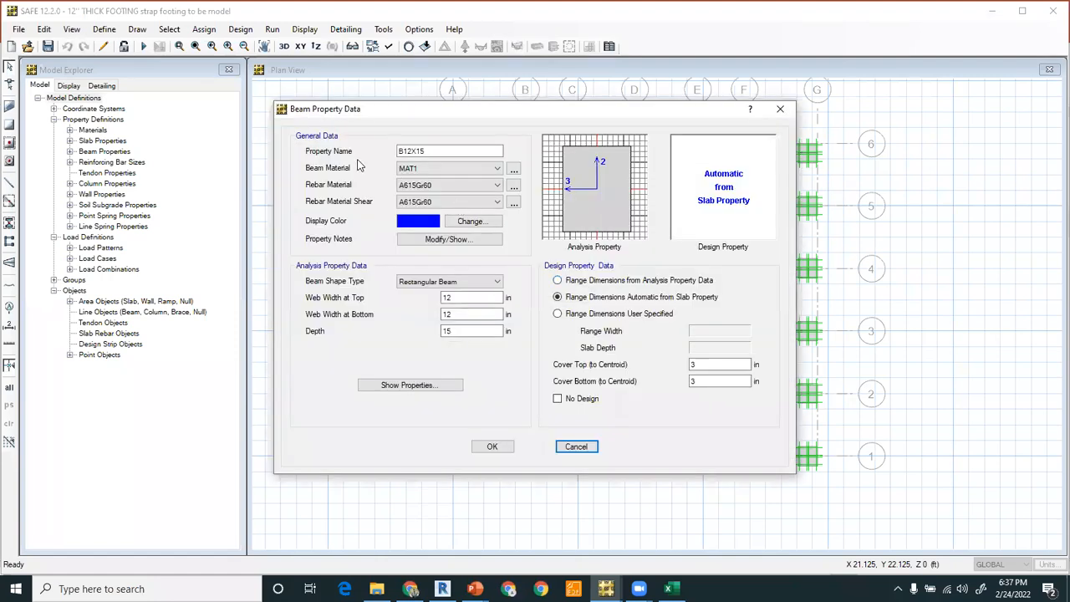
click(424, 151)
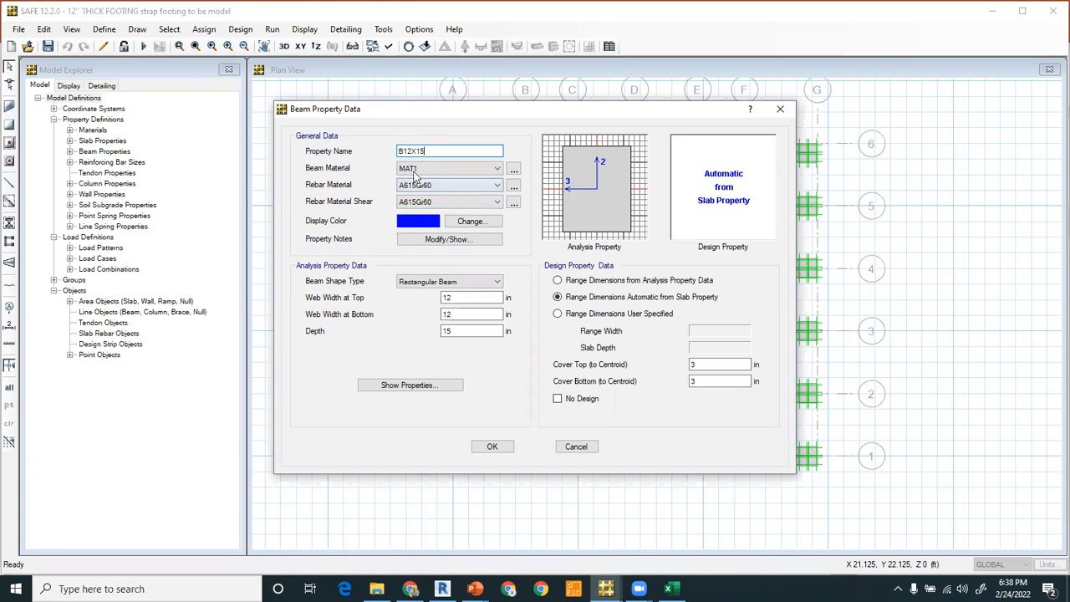
Check the concrete compressive strength of the beam's material MAT1 without changing it
click(513, 168)
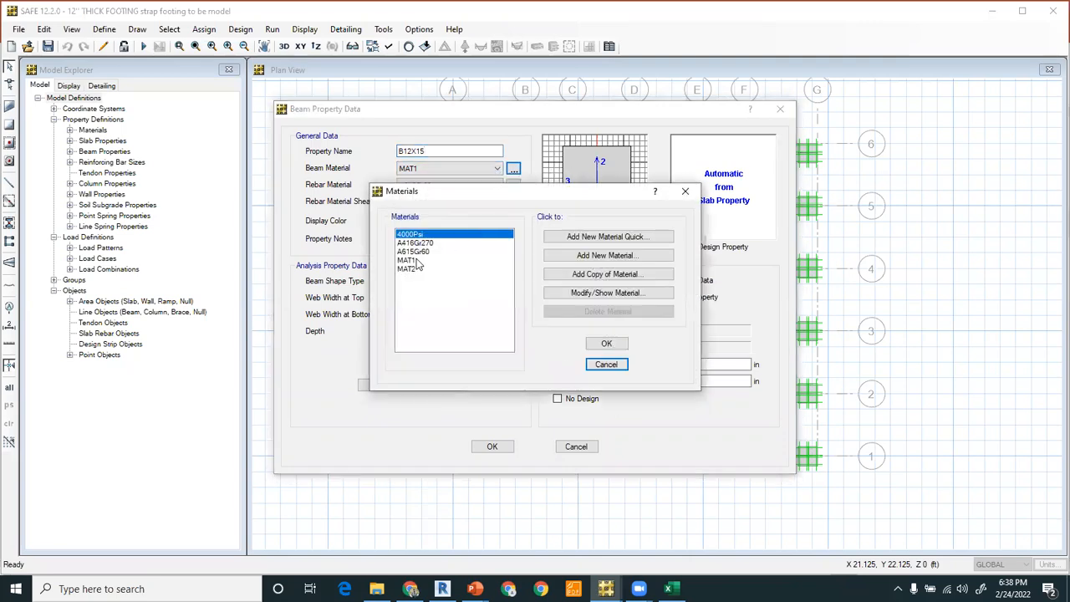
click(409, 260)
click(605, 293)
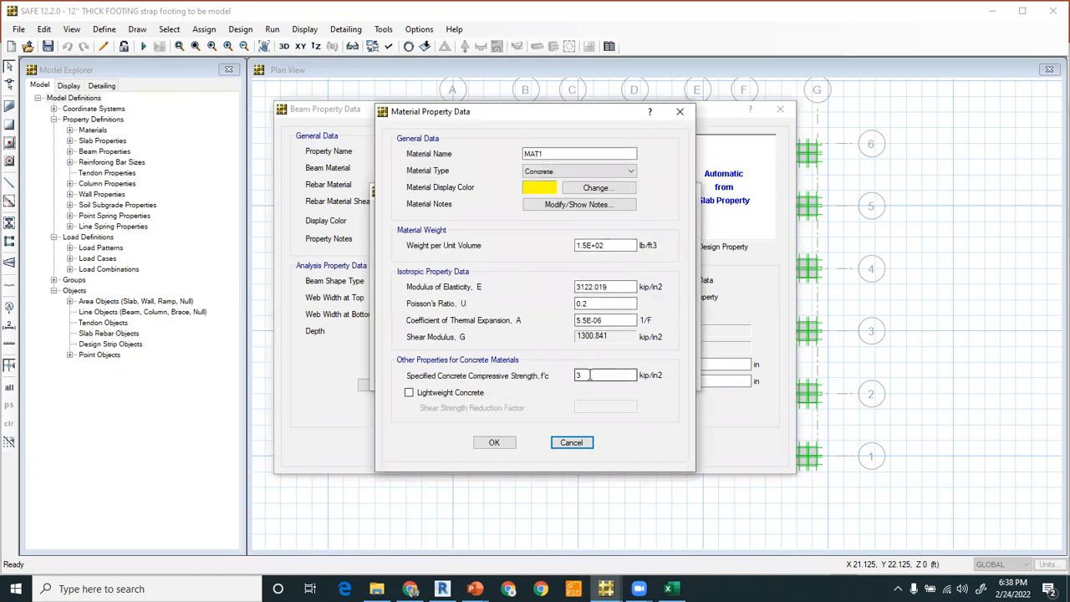
click(571, 443)
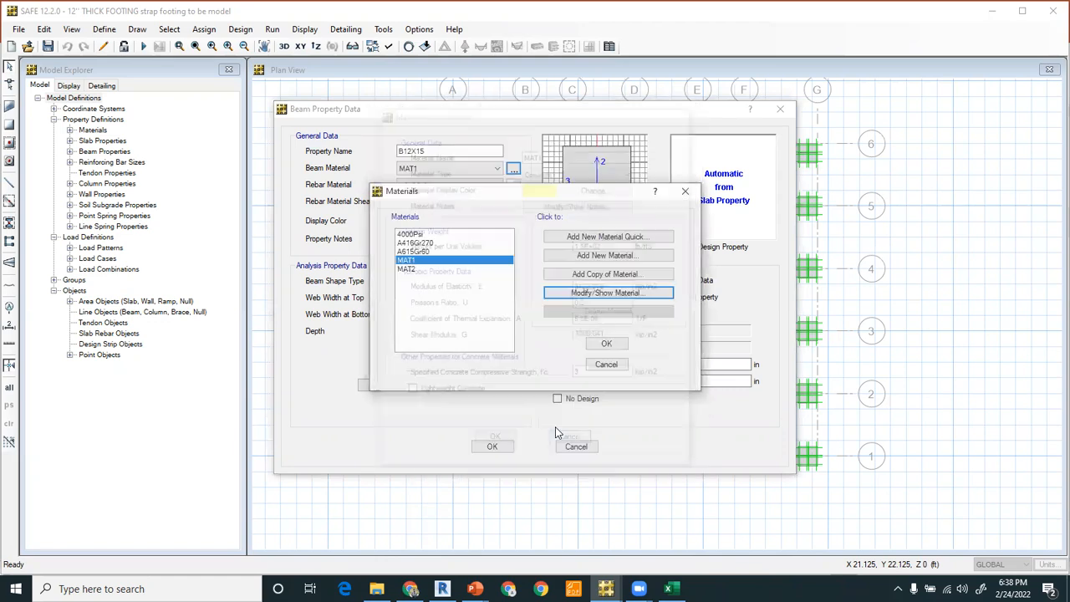
click(604, 368)
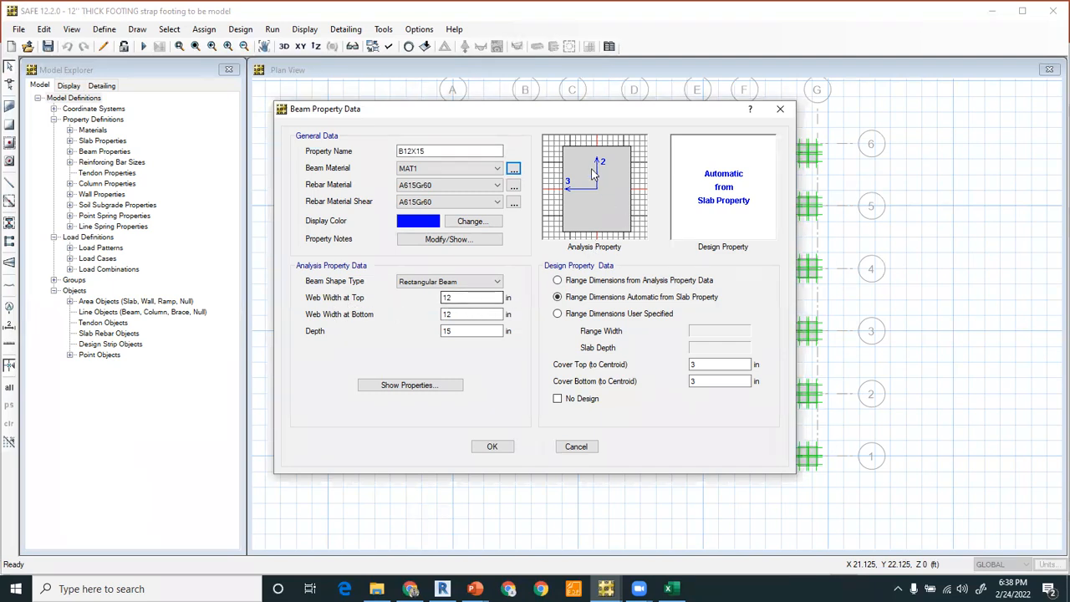
Set the beam's depth to 12 in and its web width at top and bottom to 15 in
double_click(448, 331)
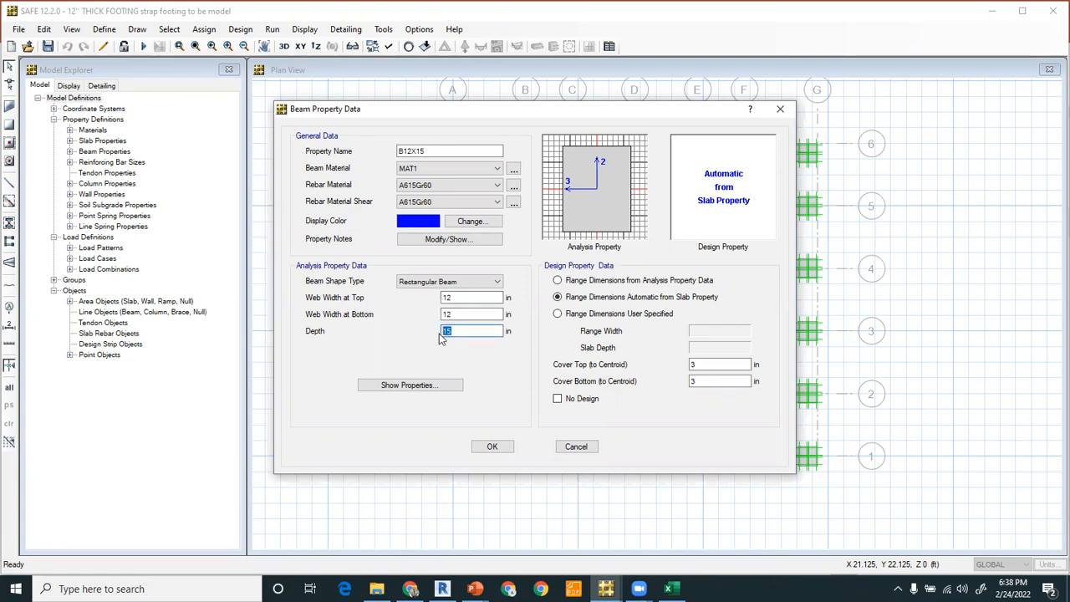
text(12)
click(448, 314)
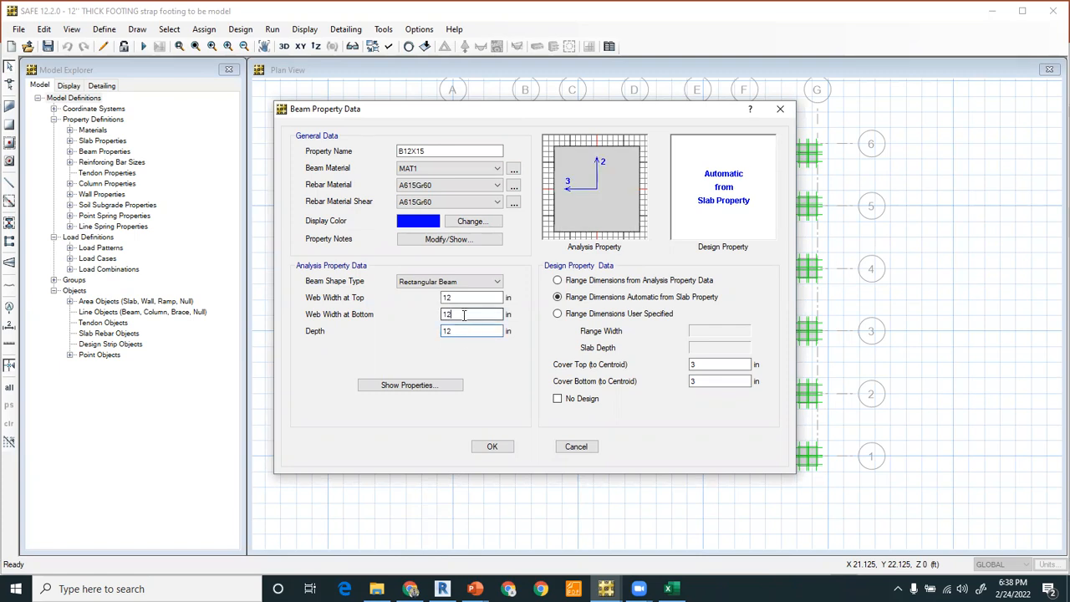
text(15)
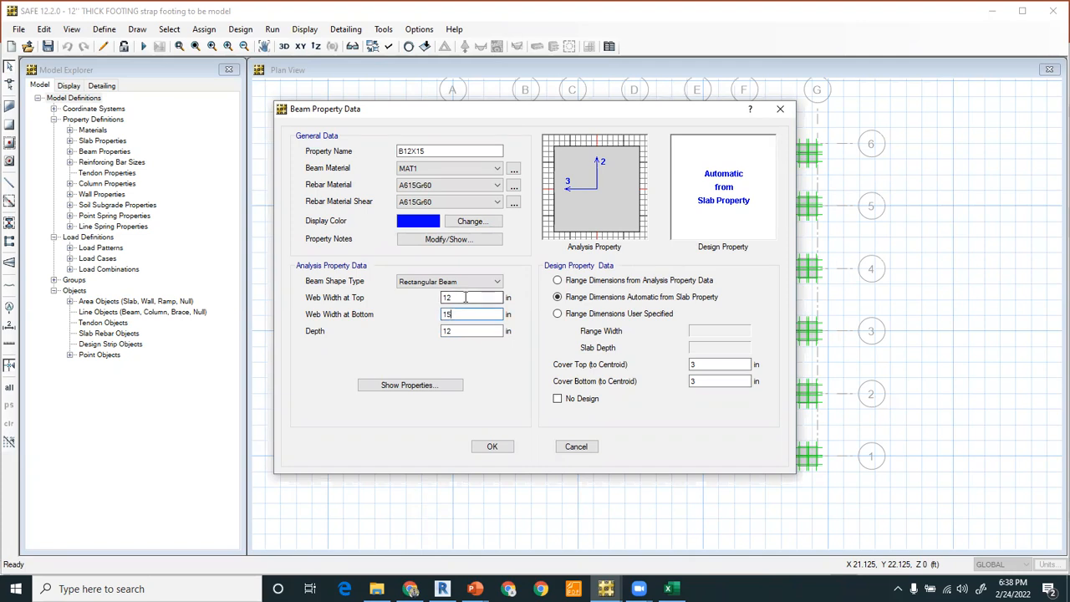
double_click(463, 298)
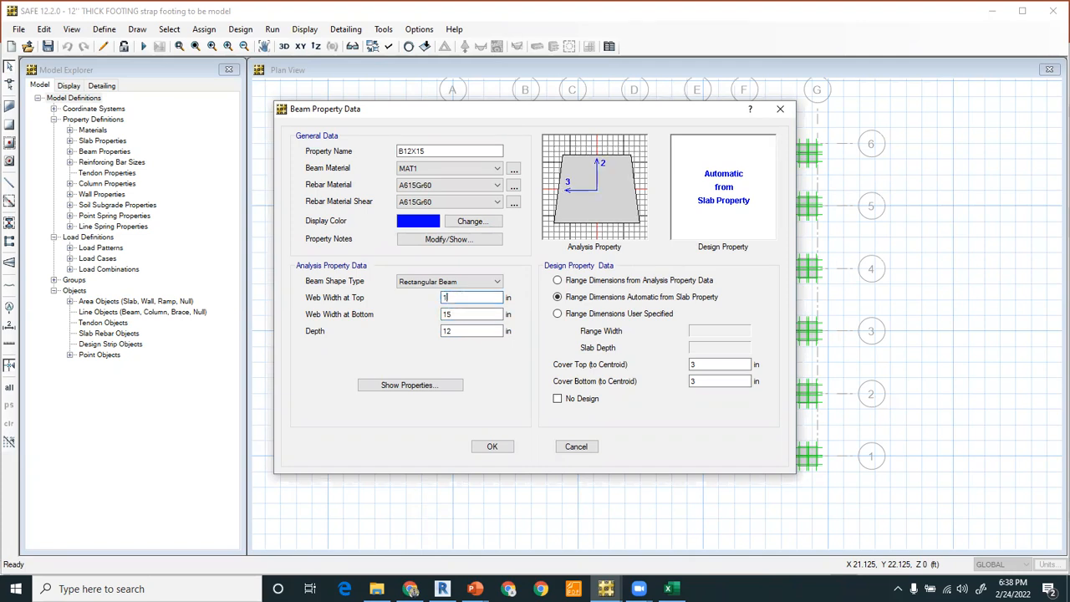
click(474, 315)
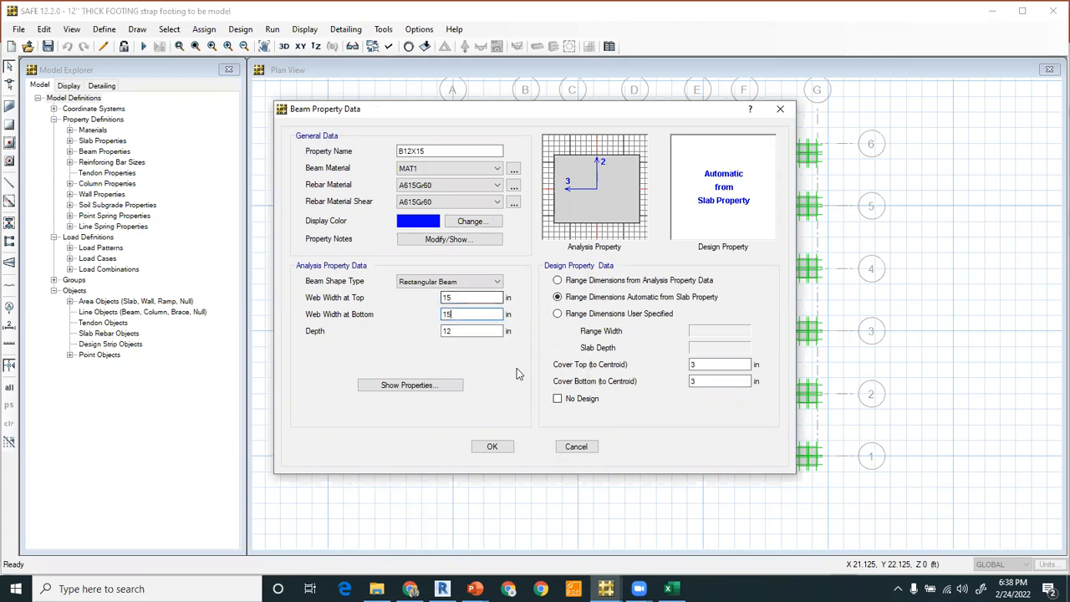
Review the beam's calculated section properties and accept the beam definition
click(432, 384)
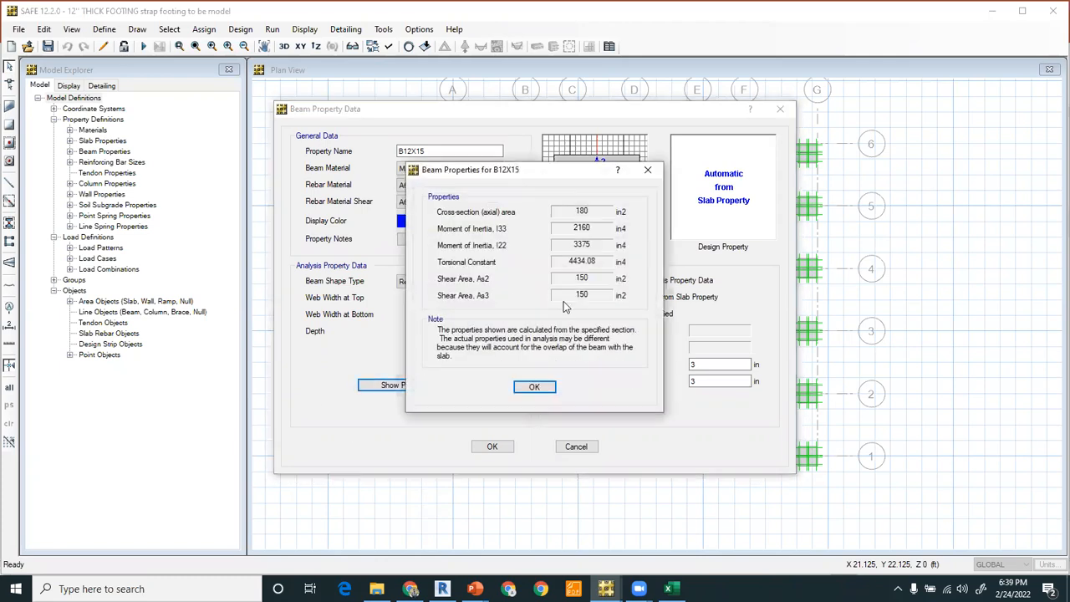
click(534, 386)
click(492, 447)
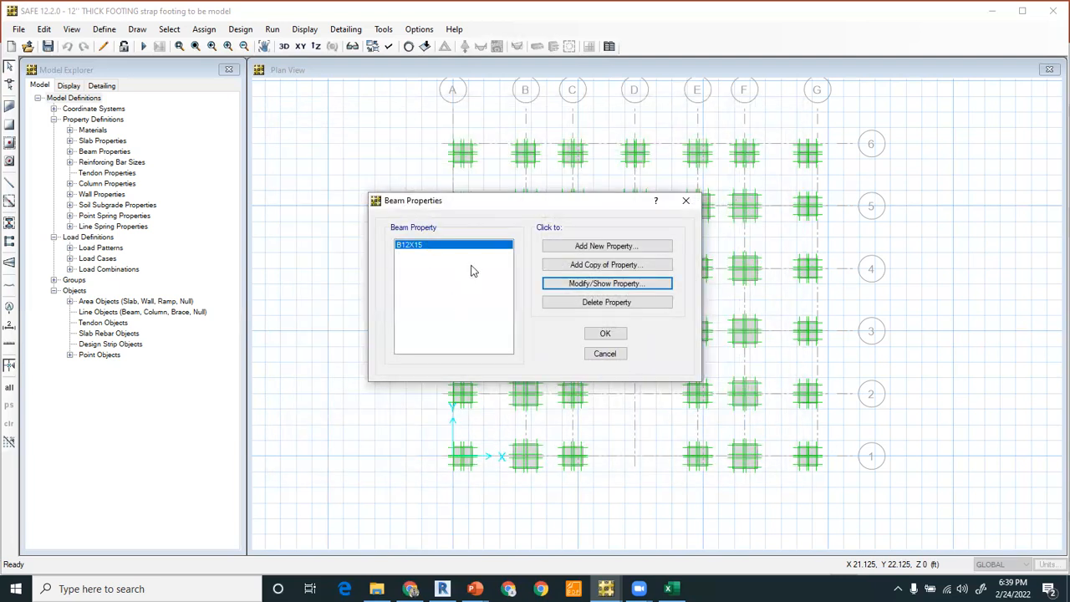
Rename the beam property to B15X12 and save the beam properties
click(599, 284)
click(432, 151)
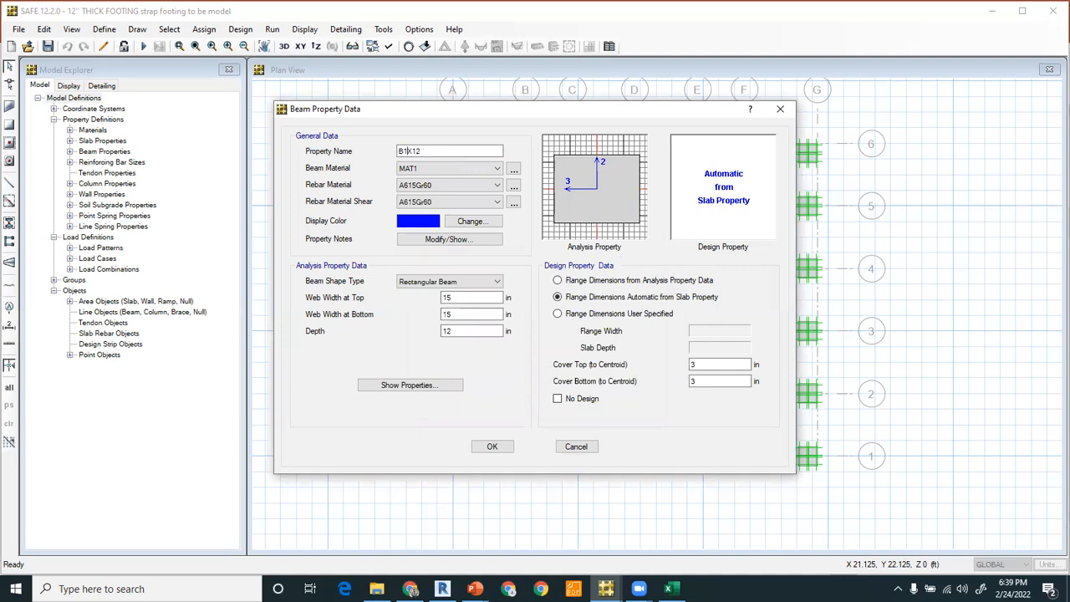
click(492, 446)
click(605, 334)
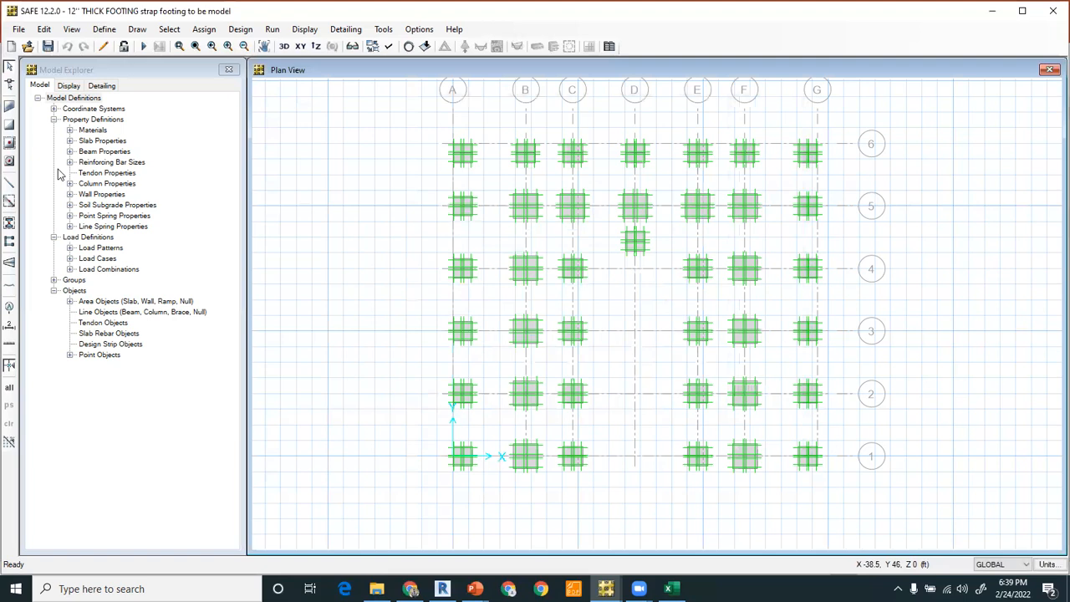
Draw straight B15X12 strap beams along grid line 6 from grid A through B to C
click(136, 30)
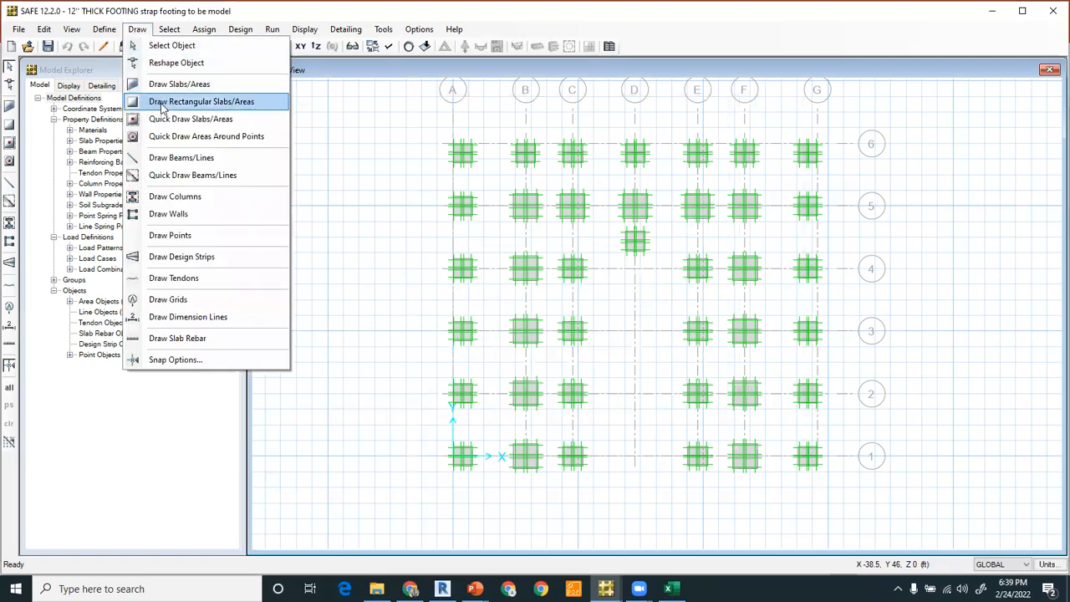
click(170, 159)
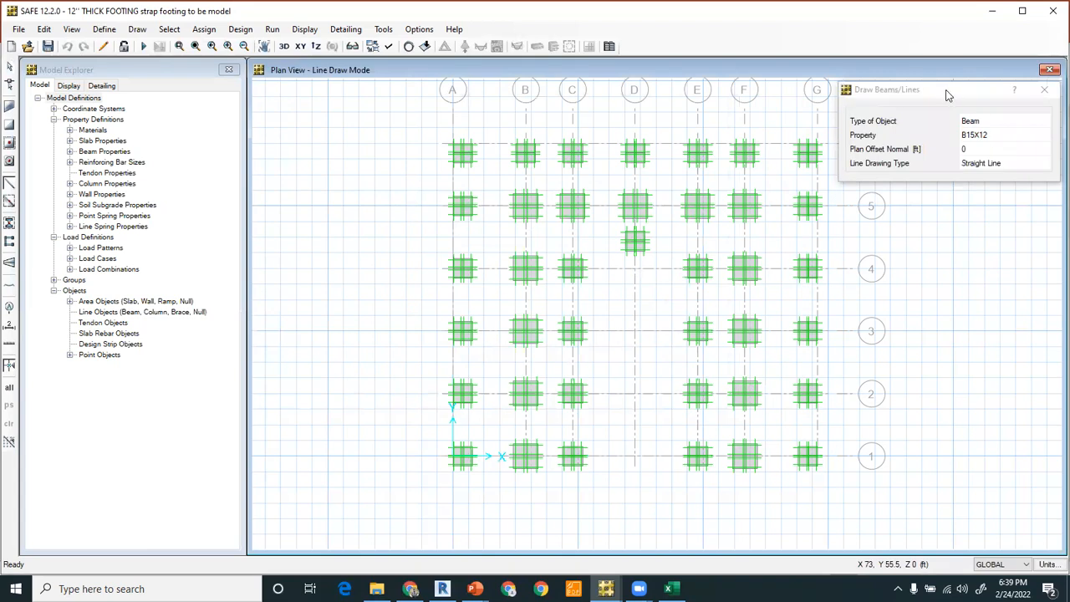
click(947, 98)
drag(948, 98, 961, 252)
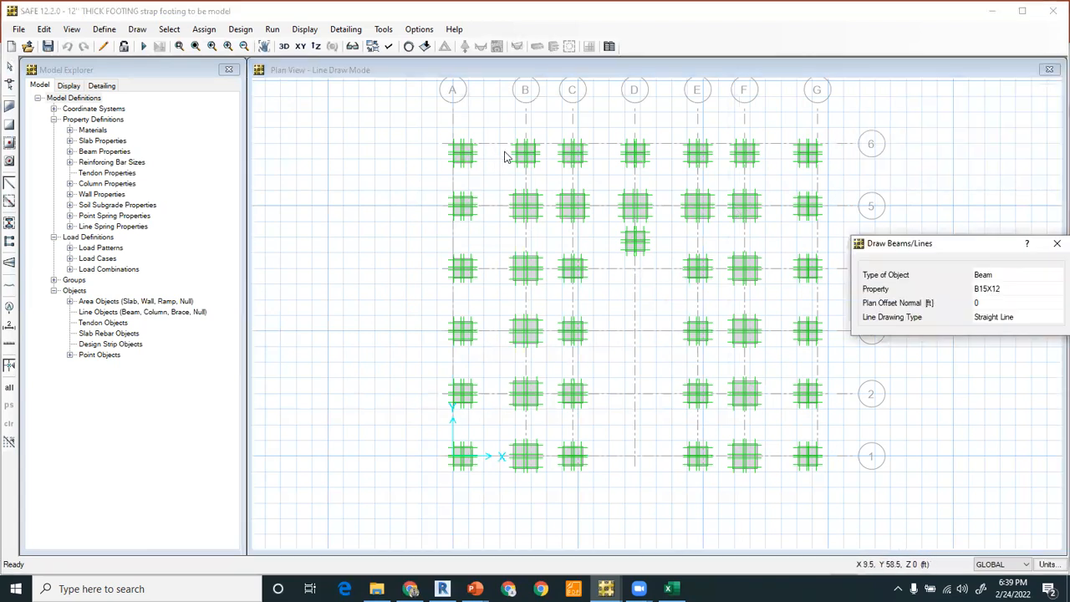
scroll(477, 142, up, 4)
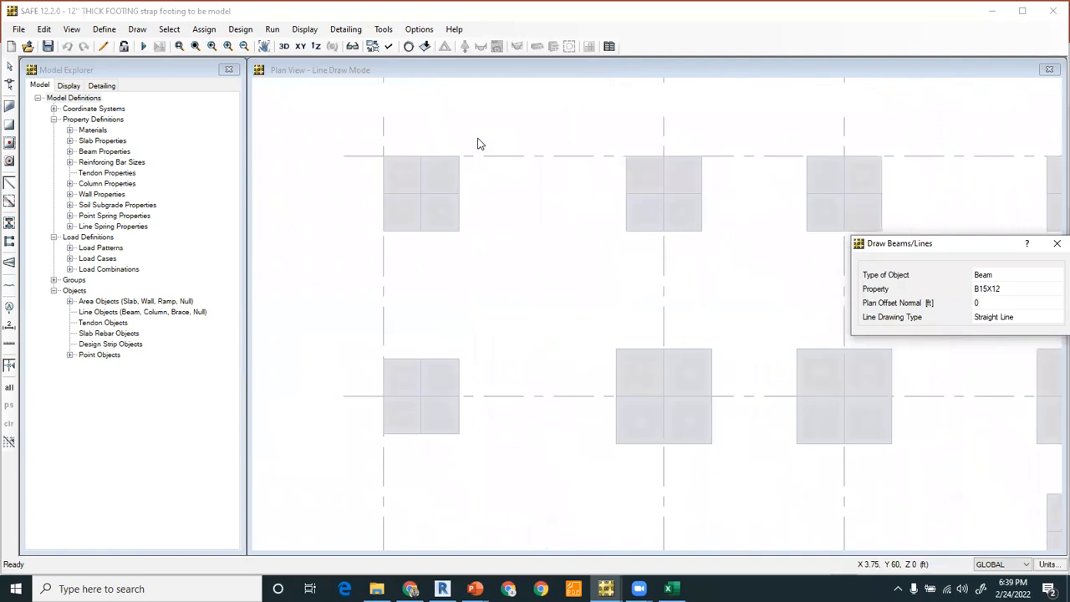
click(384, 161)
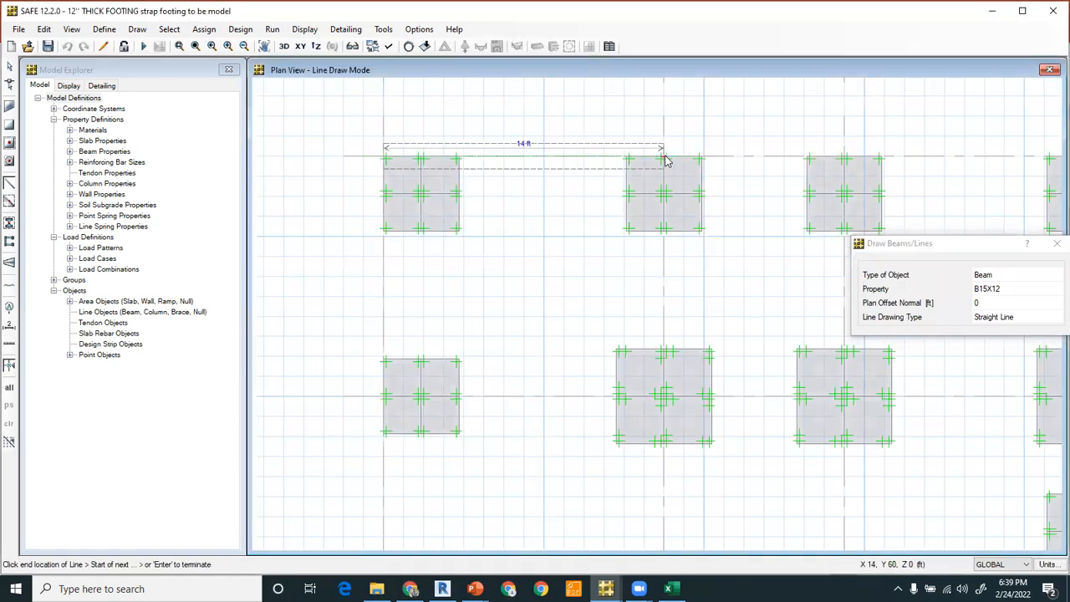
click(664, 158)
click(845, 158)
Continue the B15X12 beams along grid line 6 from grid C through D, E and F to G
middle_drag(936, 184, 500, 168)
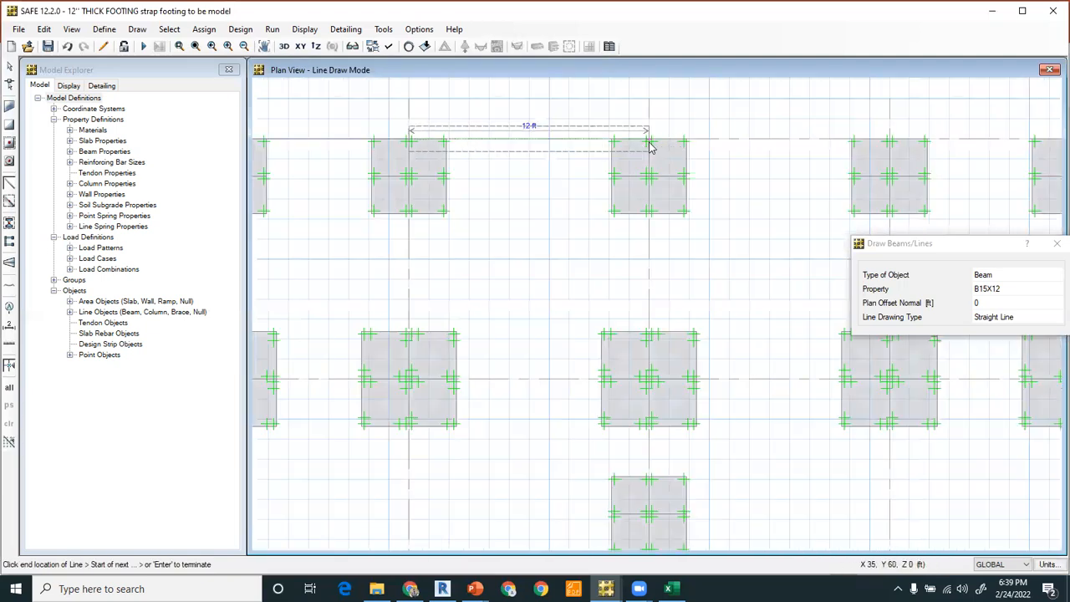
click(649, 142)
click(892, 144)
middle_drag(892, 156, 505, 150)
scroll(556, 148, up, 2)
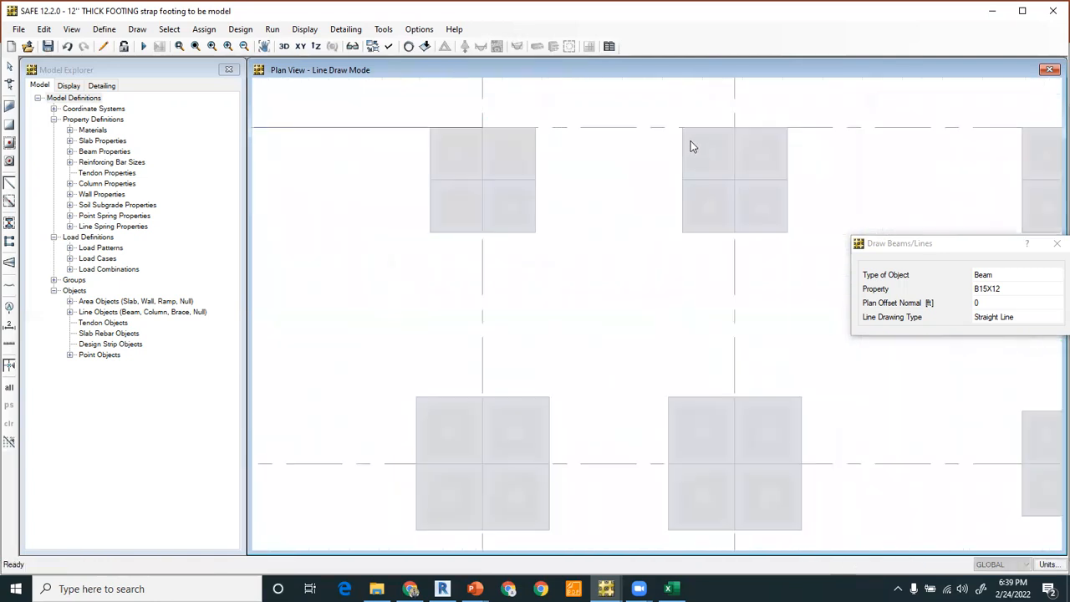
click(739, 135)
middle_drag(842, 159, 446, 171)
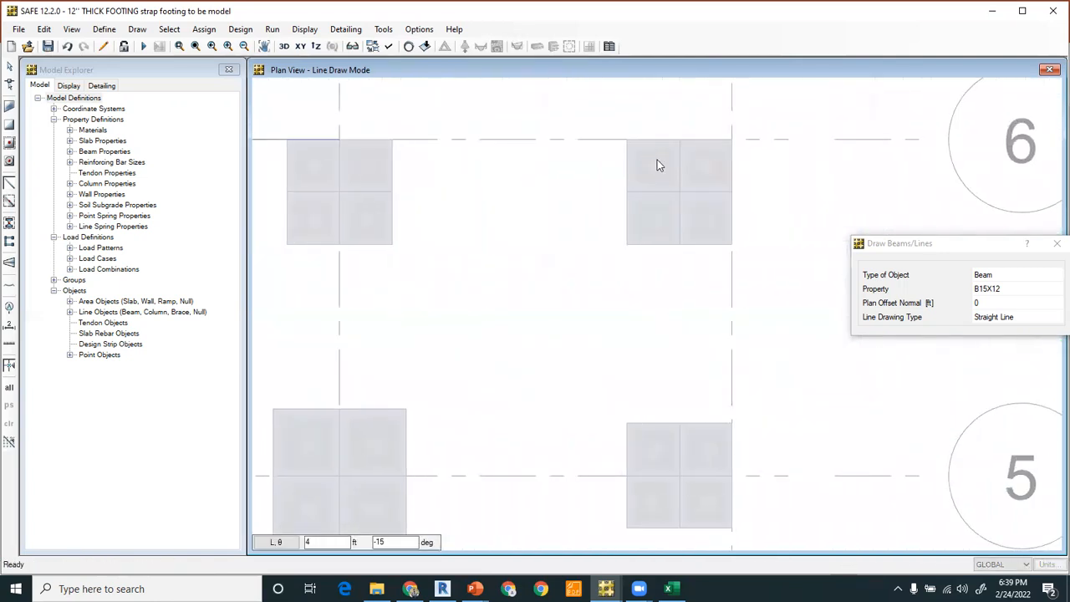
click(730, 142)
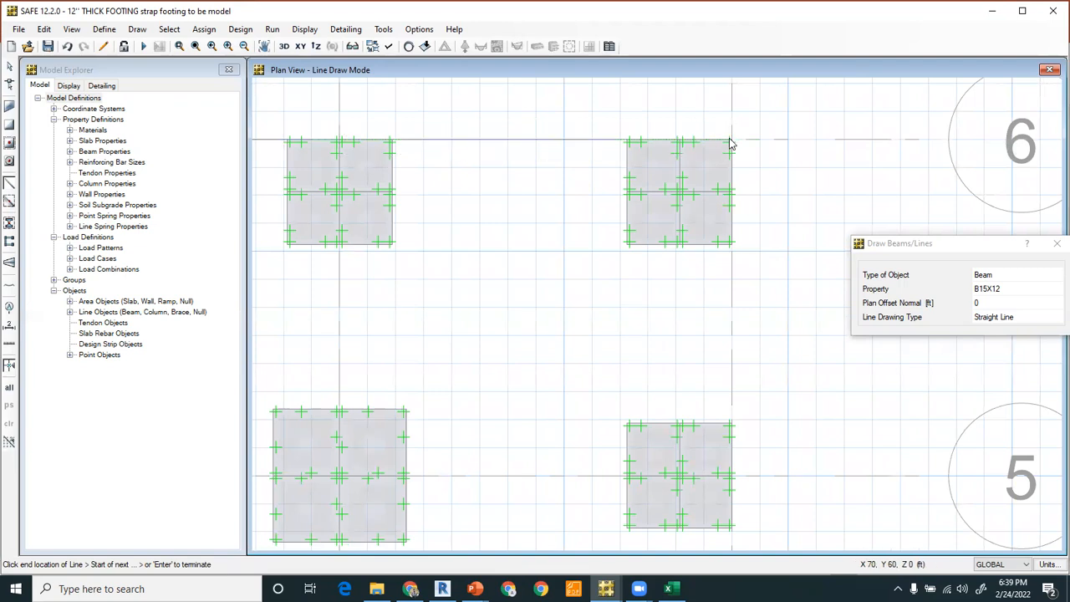
Continue the B15X12 strap beams down grid line G from grid 6 through 5 to 4
scroll(733, 192, down, 2)
scroll(732, 231, up, 1)
click(735, 405)
middle_drag(757, 447, 761, 212)
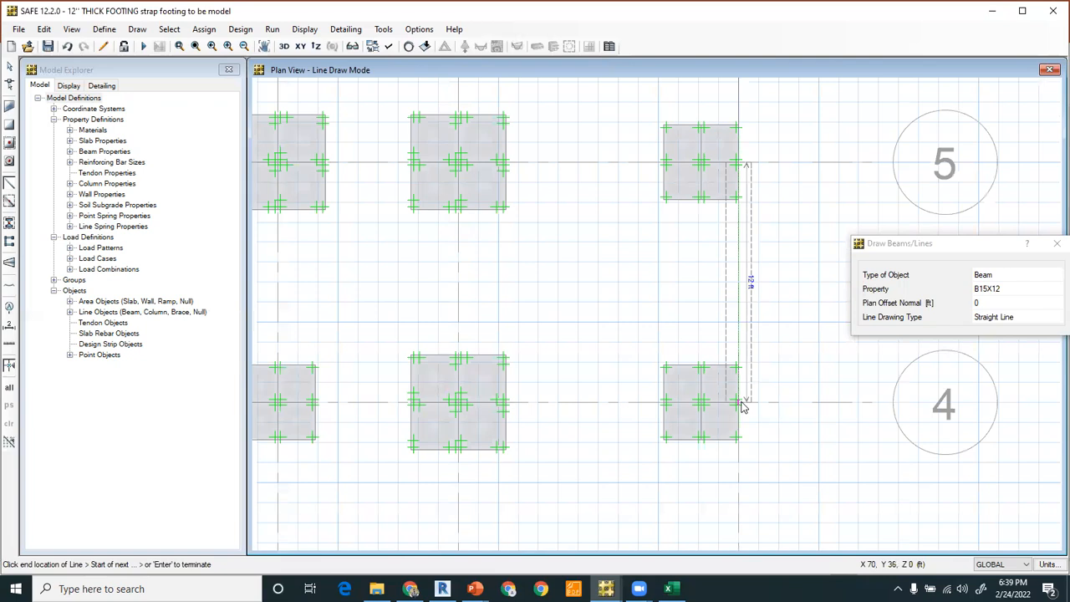
click(743, 404)
Extend the B15X12 beams along grid line G from grid 4 through 3 and 2 to 1
middle_drag(747, 294, 747, 191)
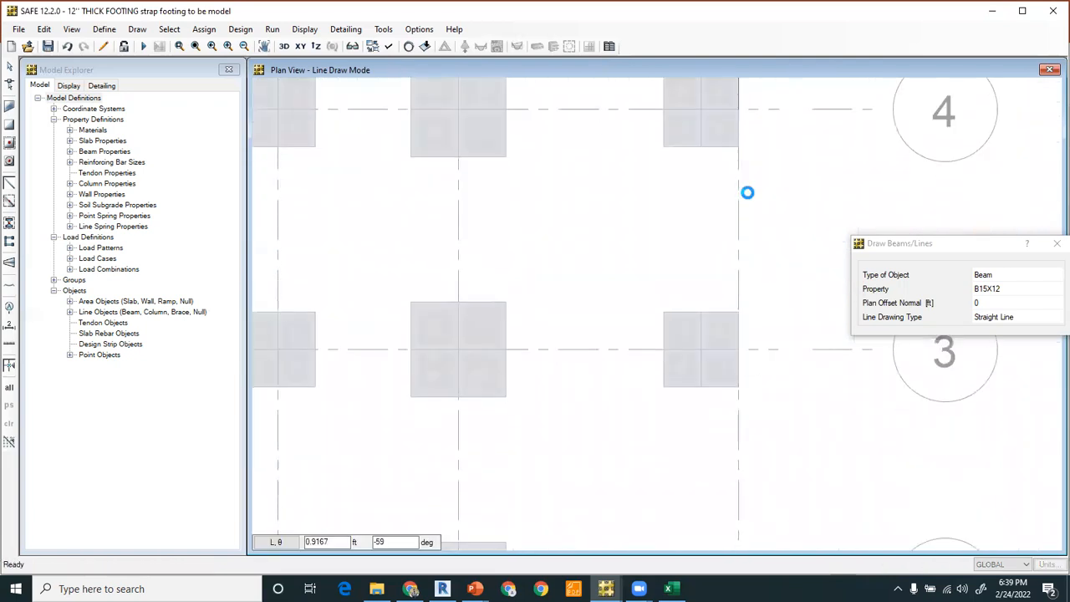
click(744, 357)
middle_drag(764, 454, 767, 162)
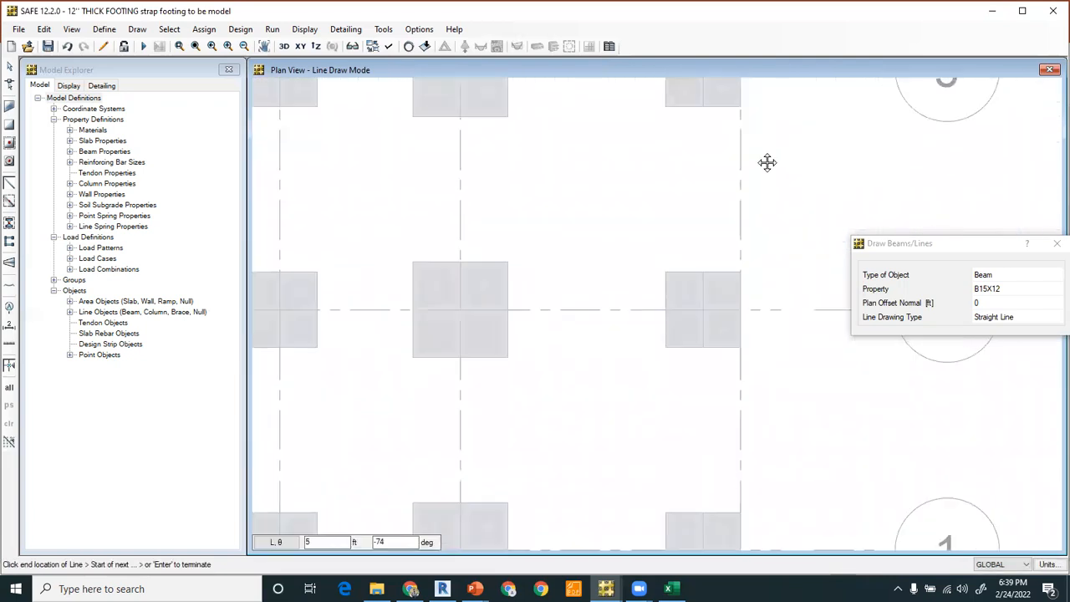
click(739, 311)
middle_drag(742, 501, 742, 256)
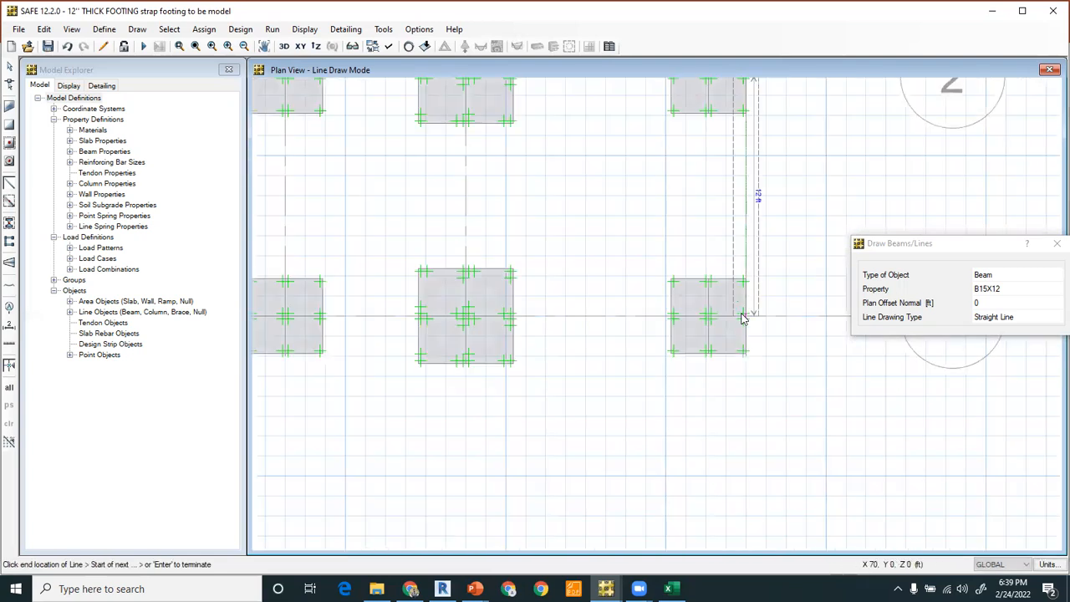
click(745, 317)
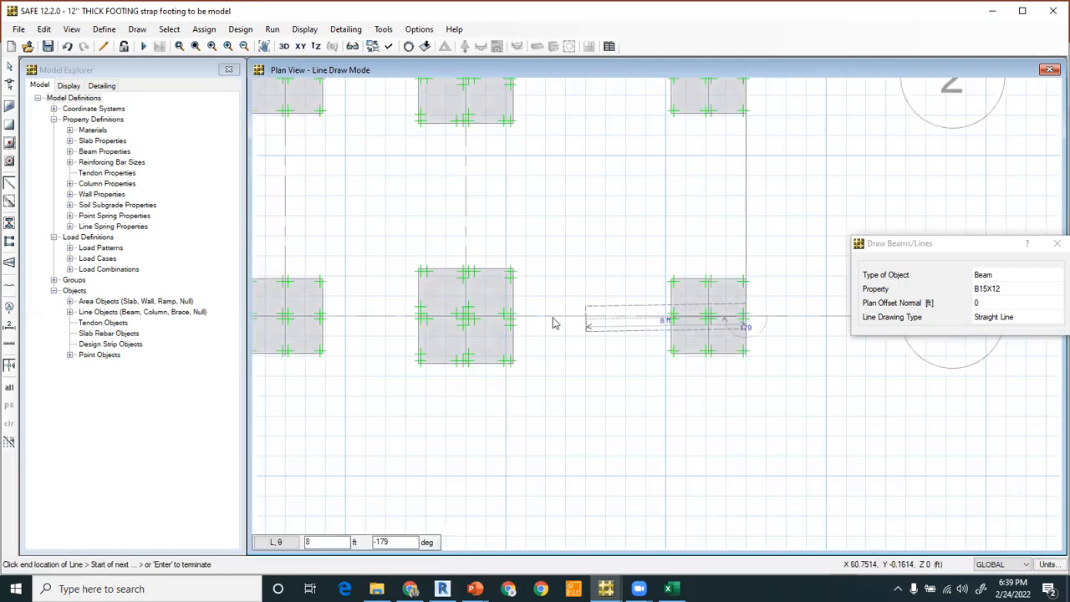
Extend the beam to the end of grid line G, run it across to the end of grid line F, and finish the line
click(747, 361)
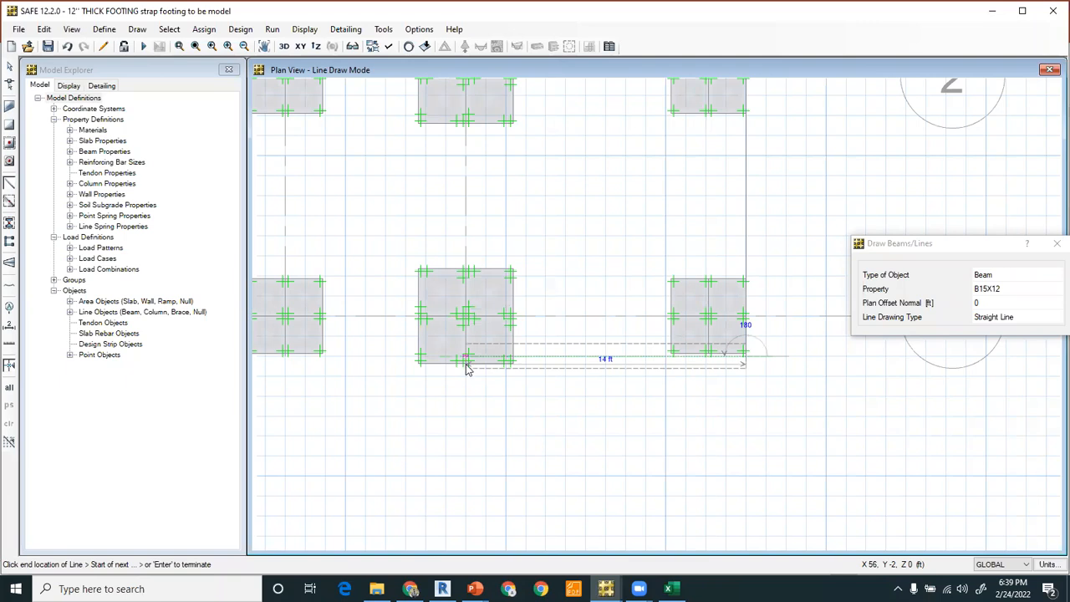
click(465, 364)
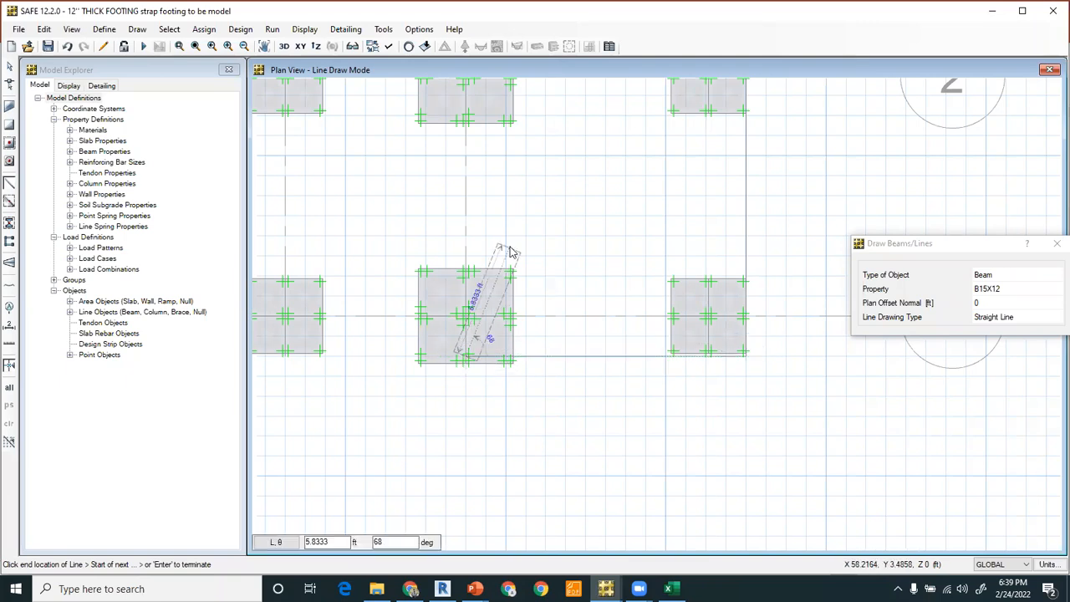
scroll(507, 245, down, 1)
key(Return)
Draw B15X12 beams up grid line B from the grid line's end below grid 1 to grid 5
middle_drag(591, 268, 707, 404)
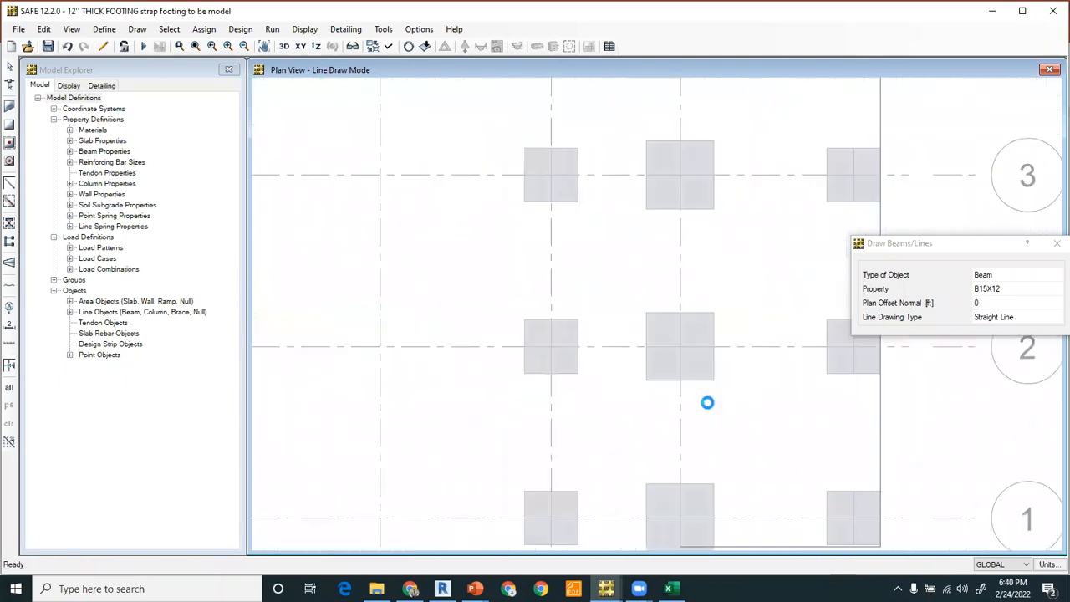
scroll(496, 284, down, 1)
middle_drag(444, 254, 736, 279)
middle_drag(615, 338, 629, 274)
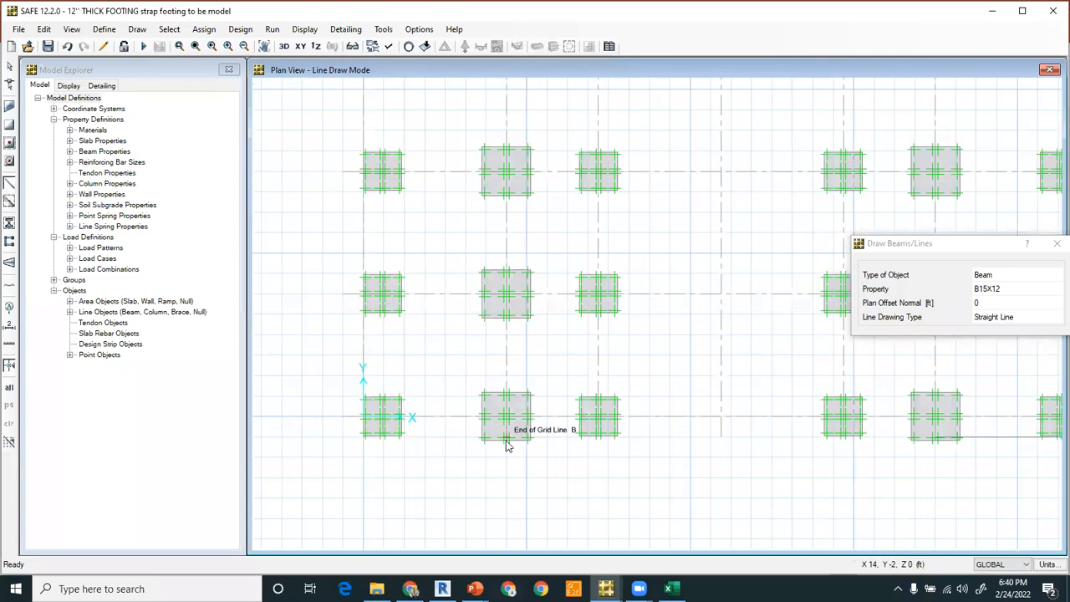
click(506, 442)
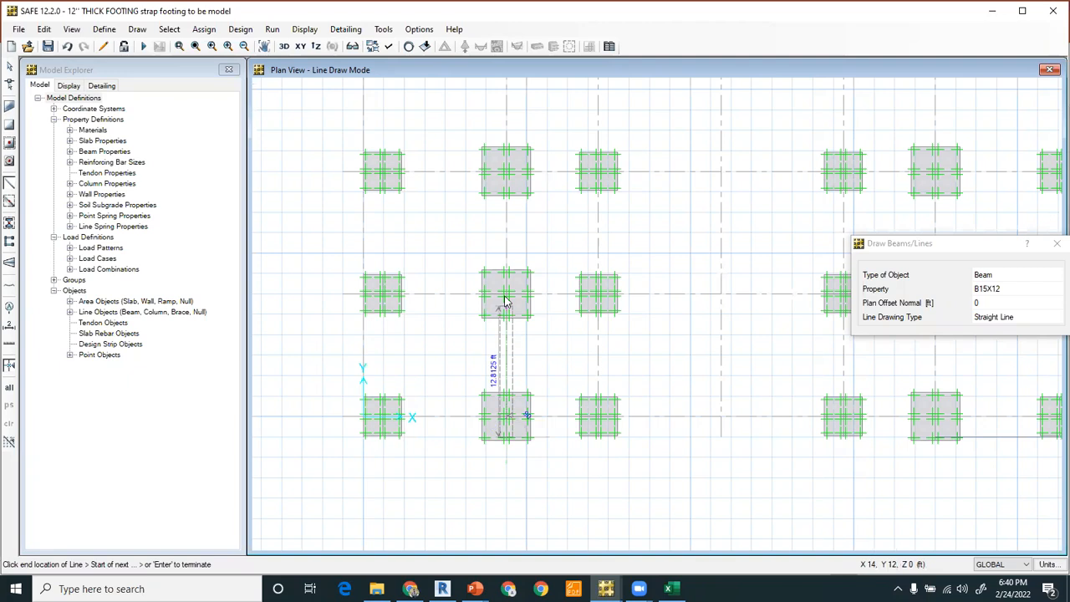
click(506, 172)
middle_drag(520, 293, 507, 308)
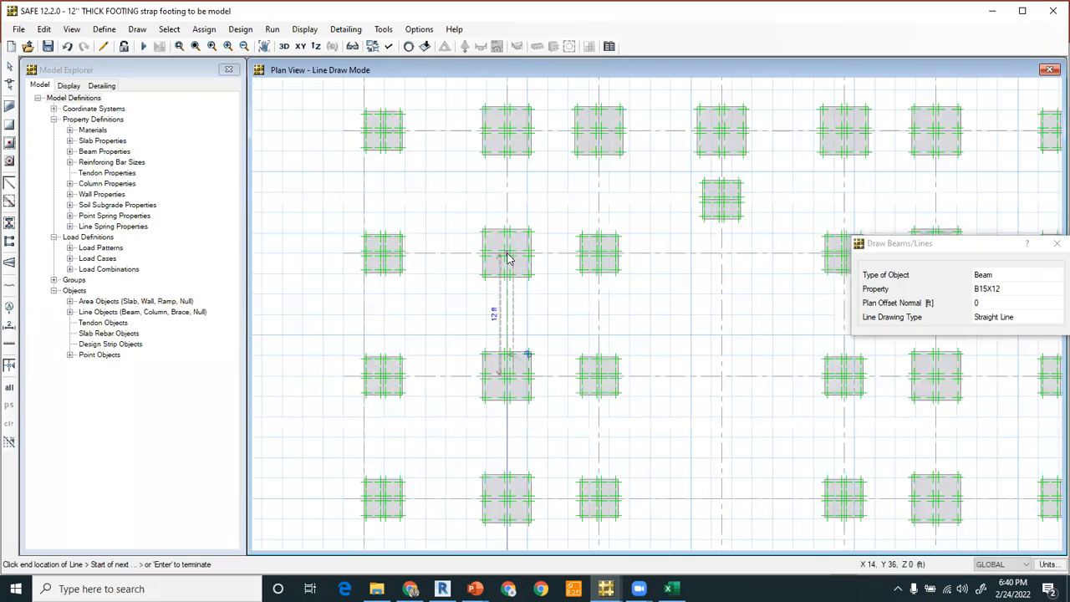
click(507, 131)
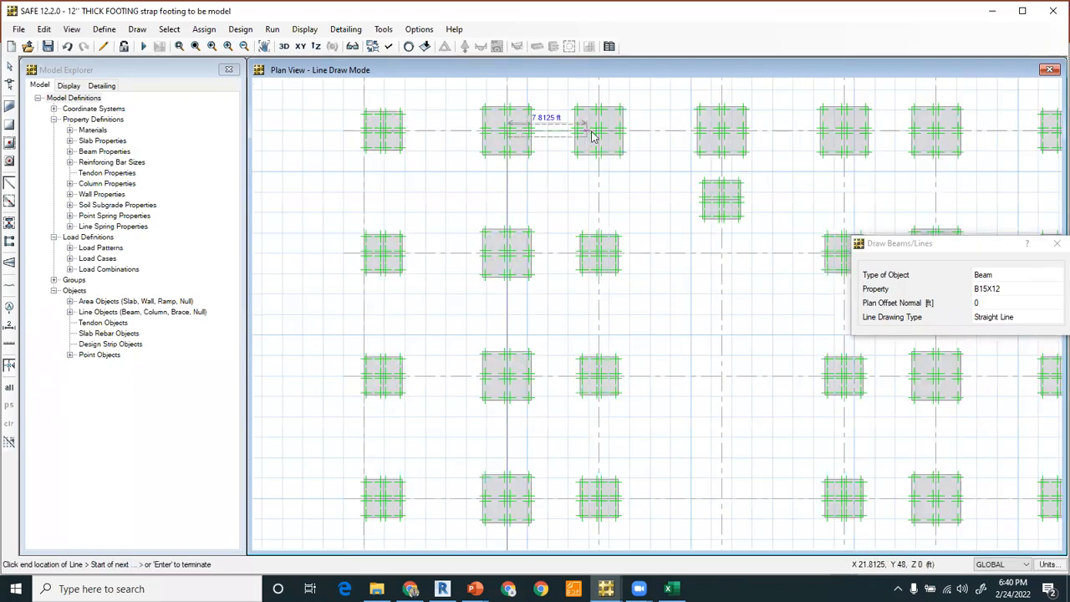
Continue the beams along grid line 5 from grid B through C, D and E to F
click(600, 132)
click(721, 134)
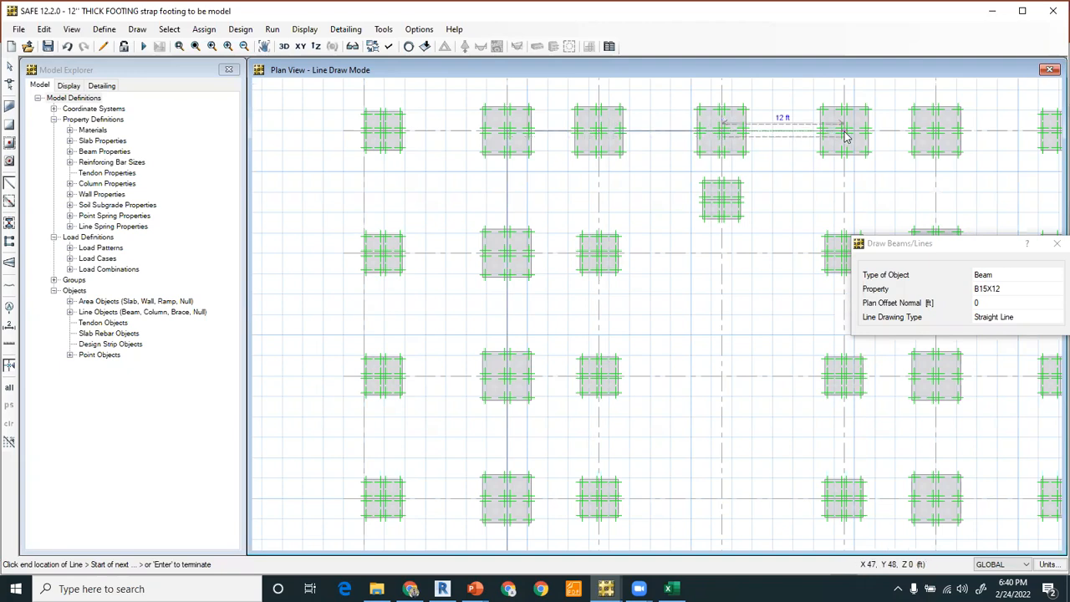
click(845, 134)
click(939, 142)
Draw the B15X12 beams down grid line F from grid 5 through 4 to 3
middle_drag(982, 165, 779, 118)
click(735, 207)
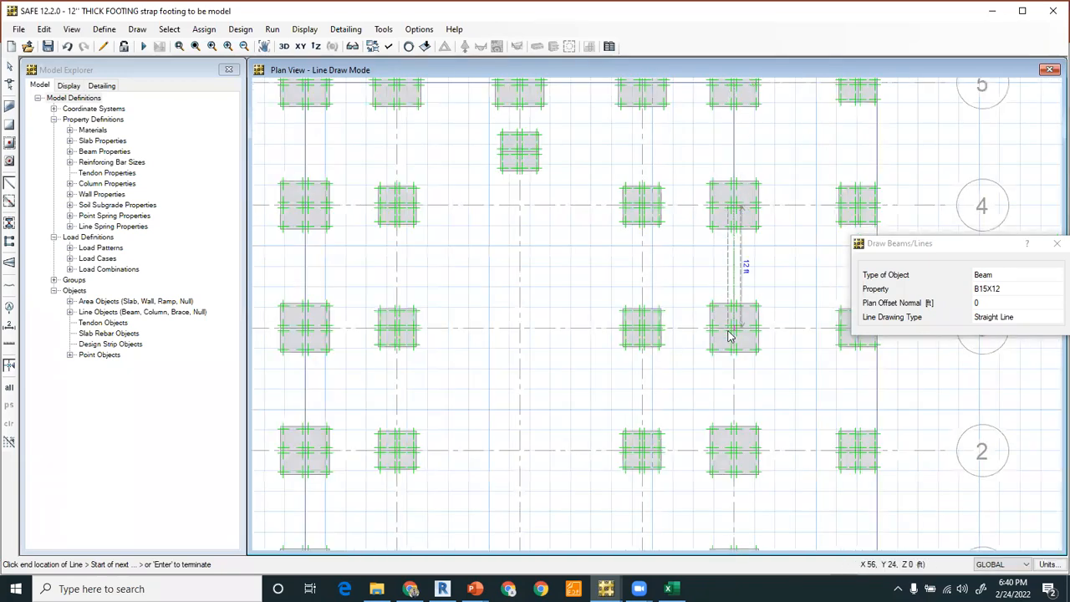
click(733, 330)
middle_drag(714, 376, 707, 310)
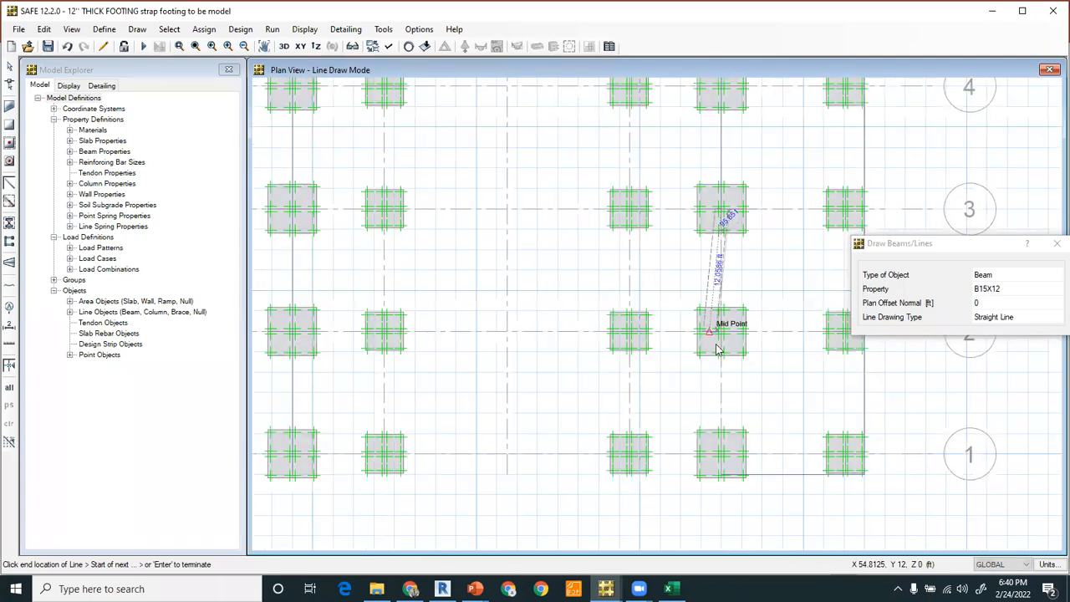
Continue the beams down grid line F from grid 3 to 1, across to E1 and up to E2
click(720, 331)
click(721, 456)
click(631, 455)
click(632, 333)
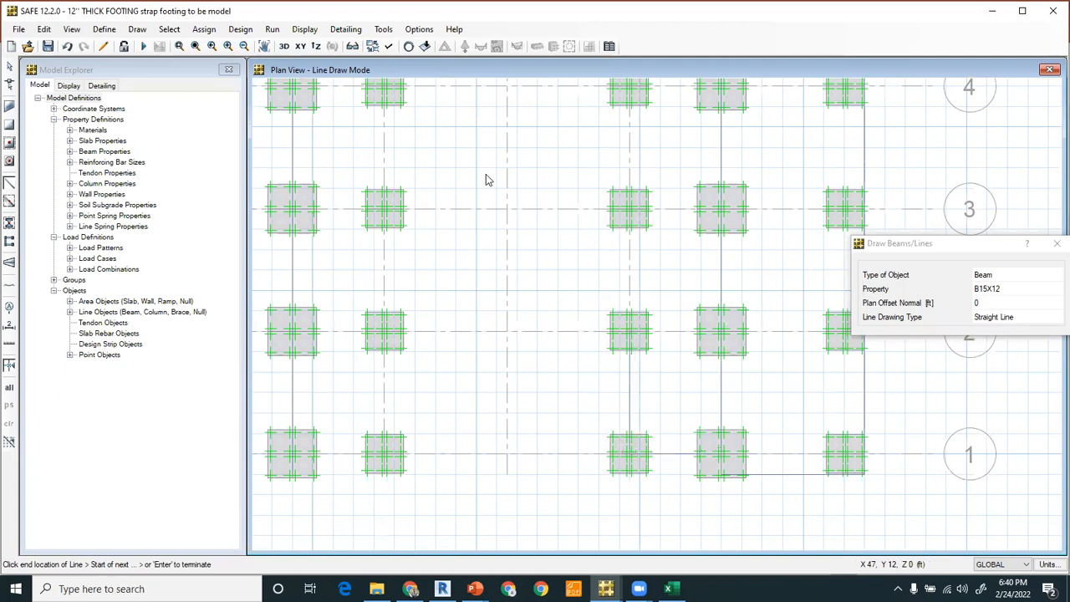
Enable the Extrude View display option to show the beams at their real width in plan
click(389, 48)
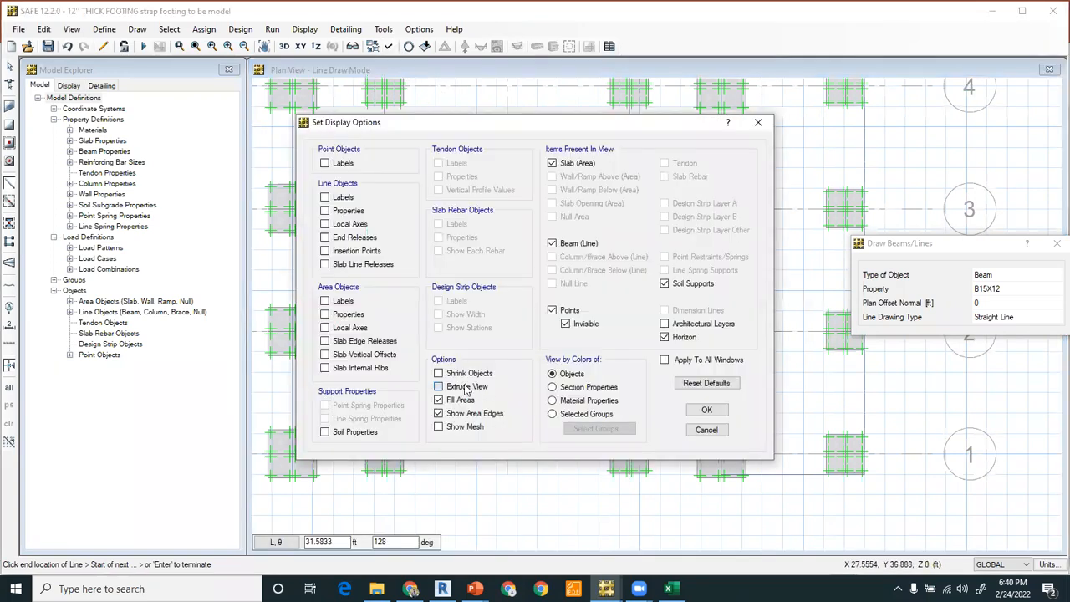
click(706, 410)
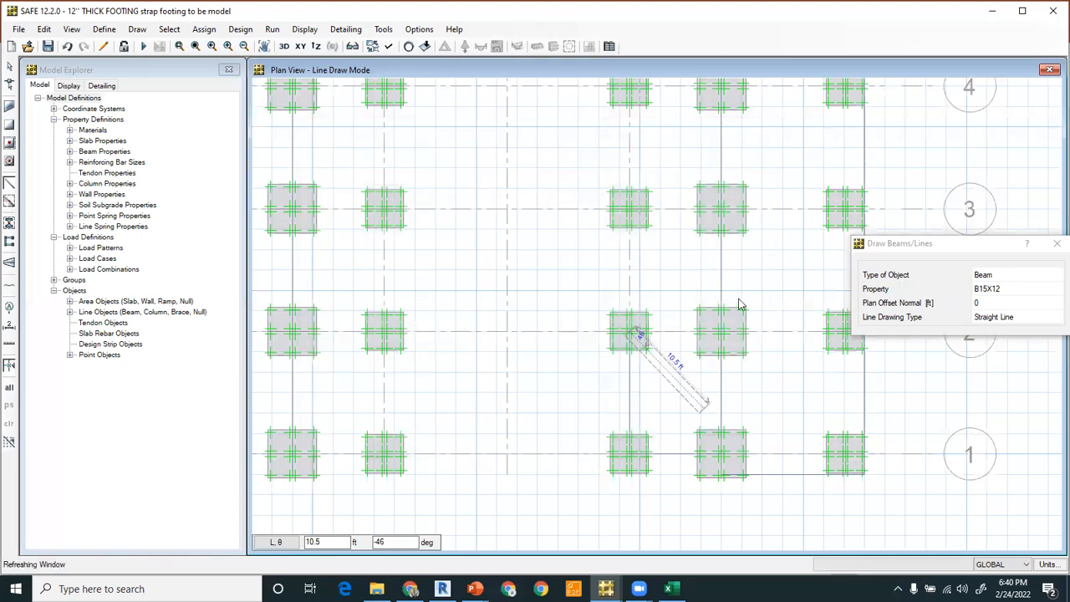
scroll(626, 343, down, 2)
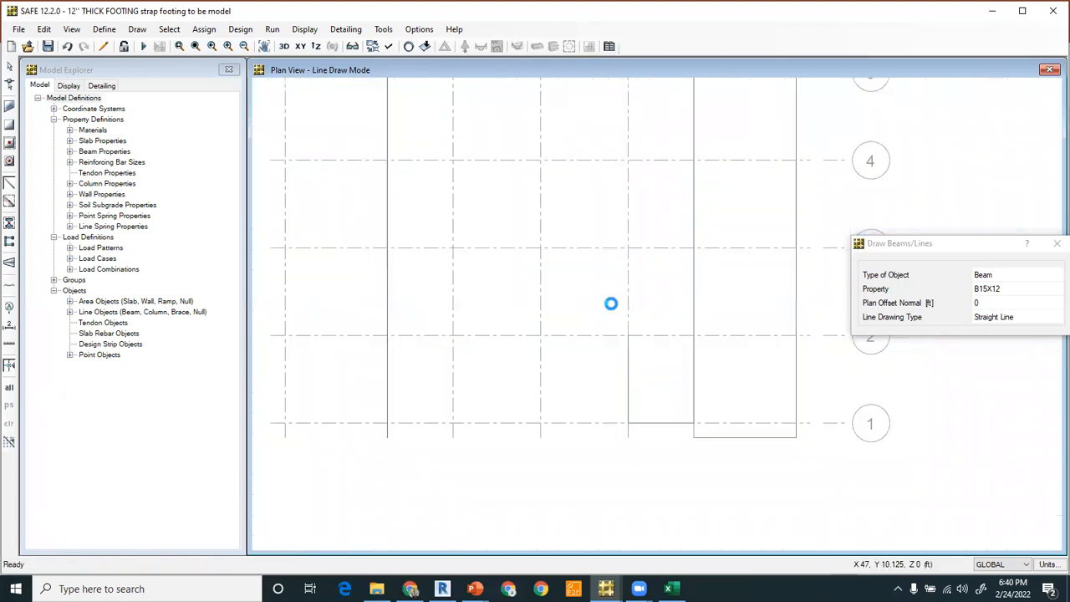
middle_drag(569, 225, 637, 323)
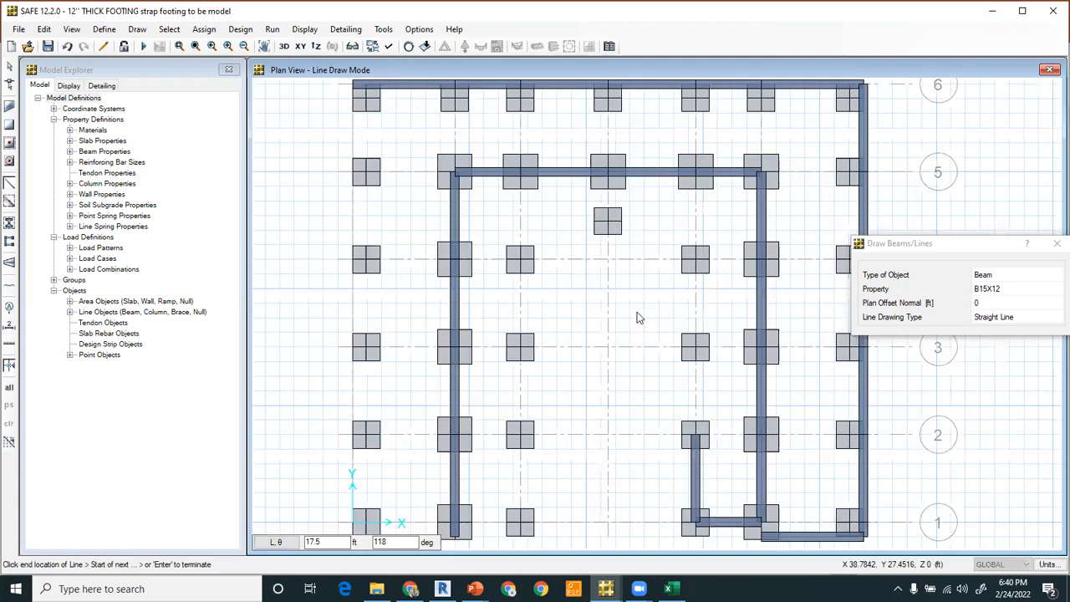
Extend the beams up grid line E from grid 2 to 4, and draw a short beam from D5 to the small footing beneath it
click(695, 347)
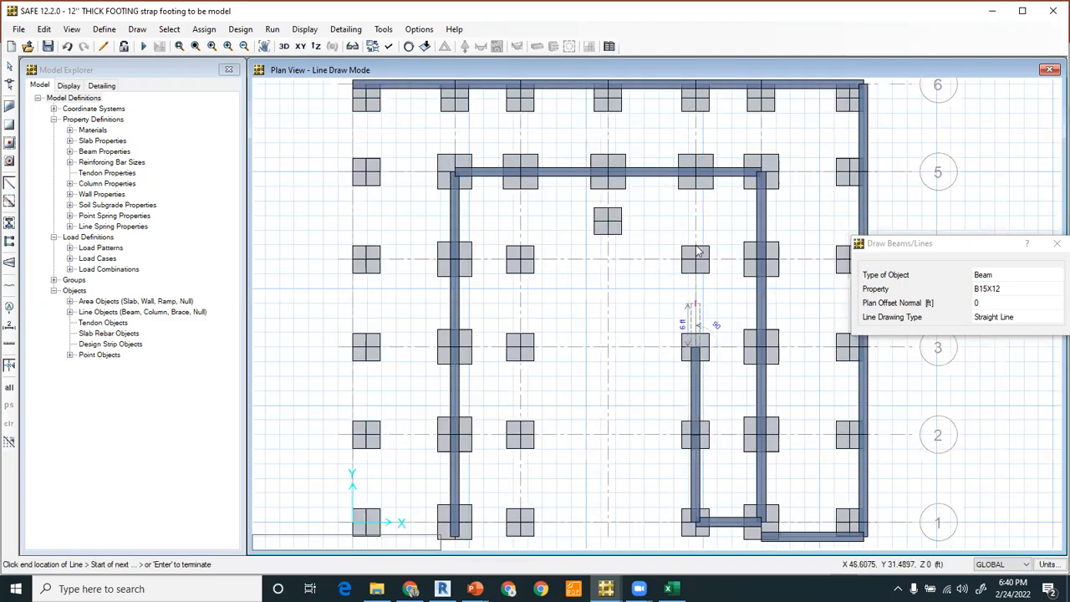
click(697, 261)
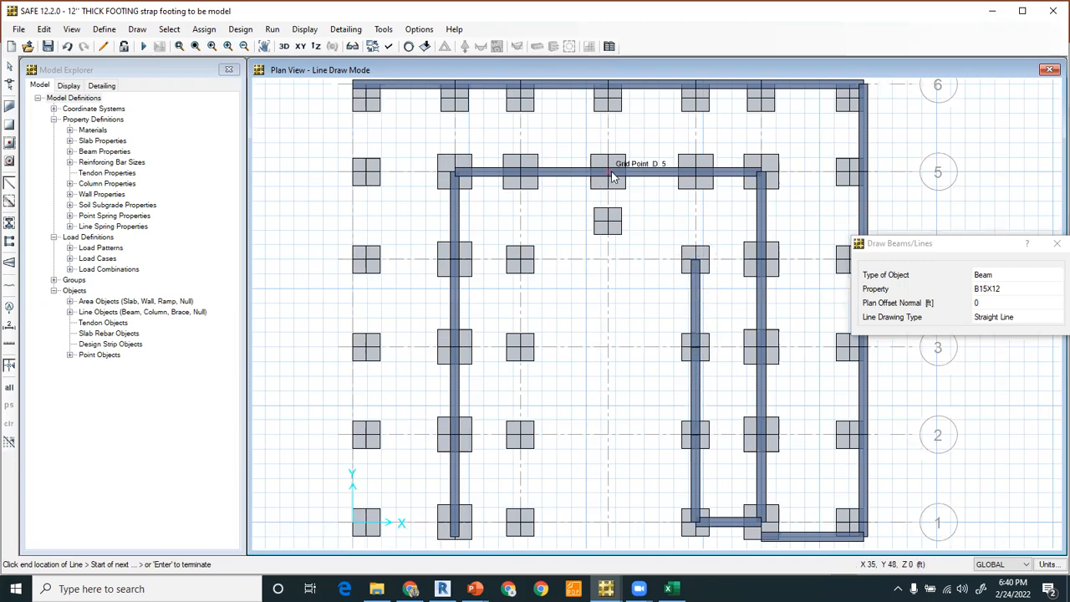
click(608, 217)
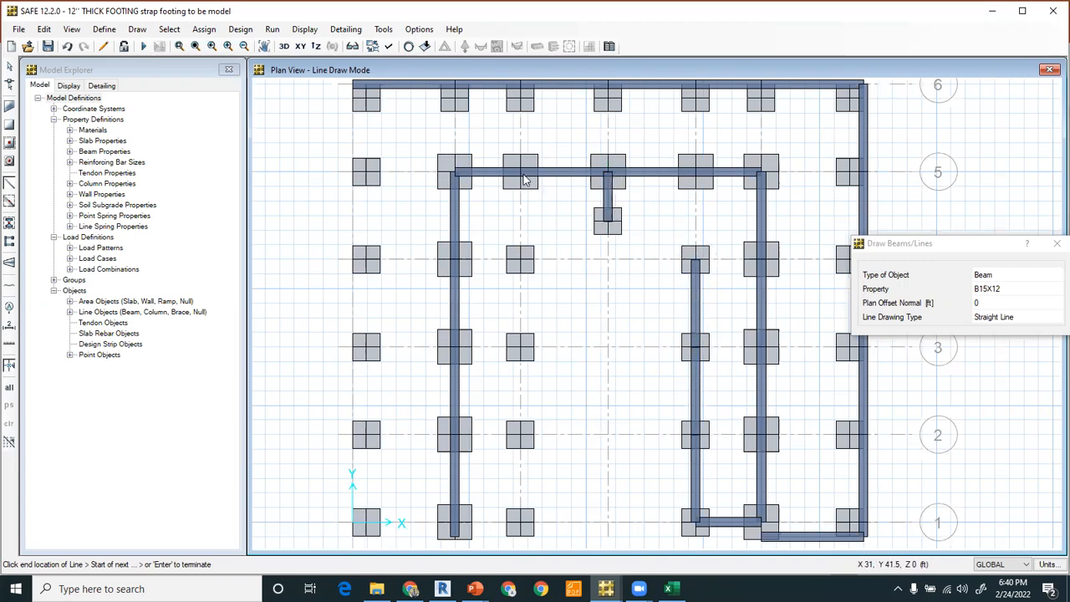
Draw B15X12 beams down grid line C from grid 5 to 1, and connect C1 across to B1
click(519, 351)
middle_drag(524, 405, 533, 310)
click(531, 342)
click(462, 430)
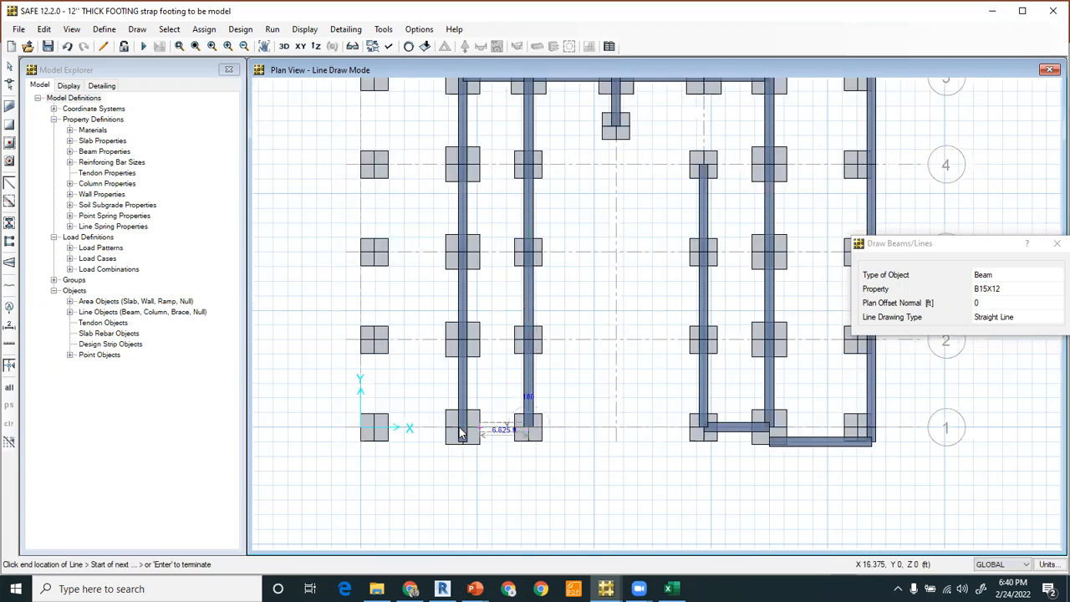
Draw B15X12 cross beams between grid lines B and C along grid lines 2 and 3
click(464, 341)
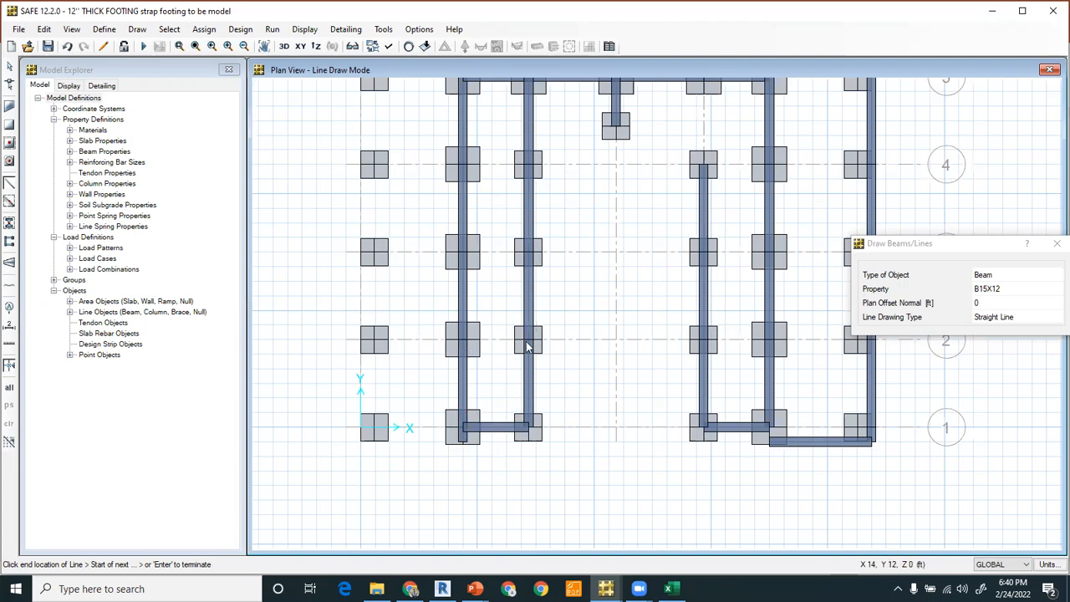
click(526, 341)
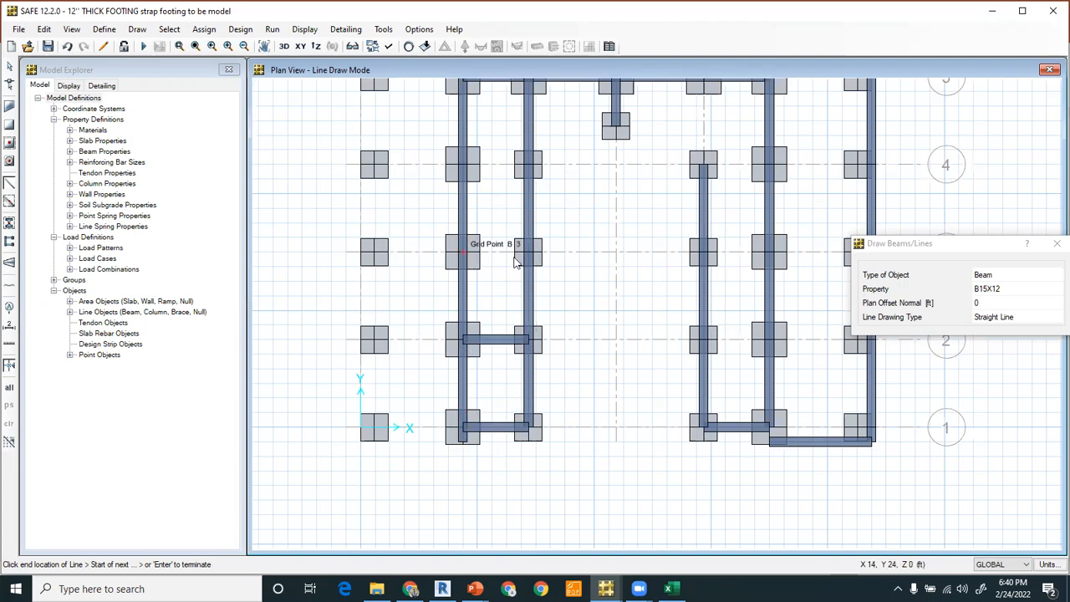
click(529, 257)
Draw B15X12 beams down grid line A from grid 6 through 4 and 3 to 2
middle_drag(590, 252, 509, 396)
middle_drag(452, 227, 582, 246)
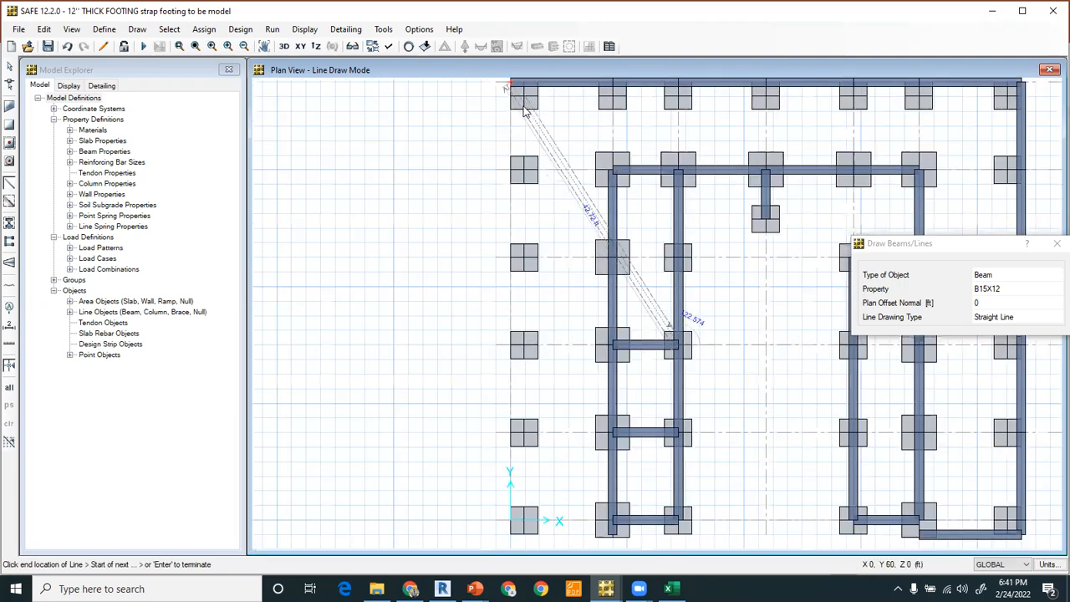
click(510, 82)
click(512, 259)
middle_drag(508, 380, 509, 314)
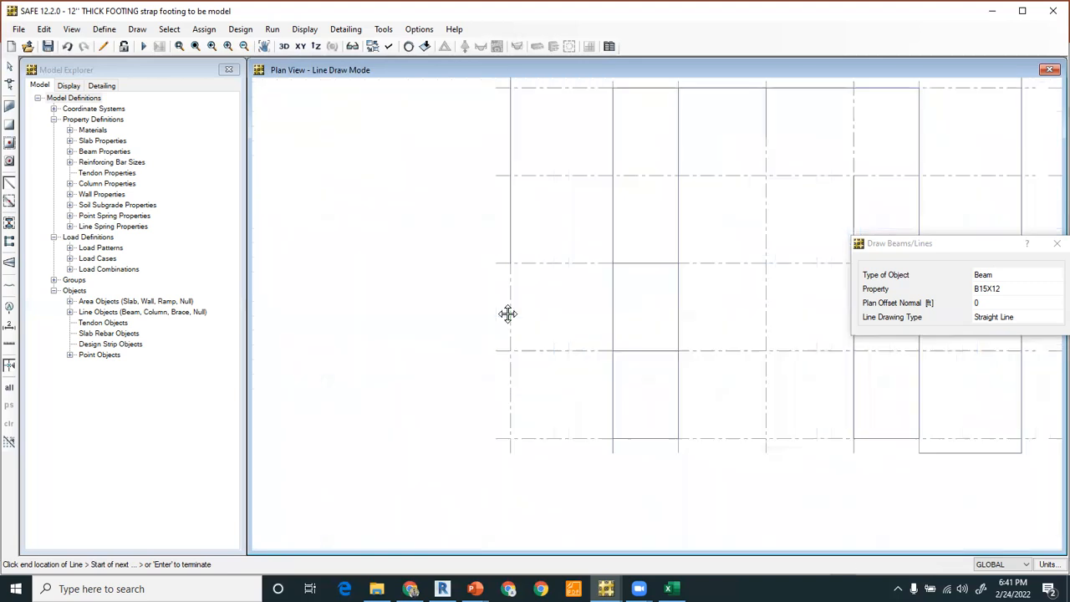
click(511, 360)
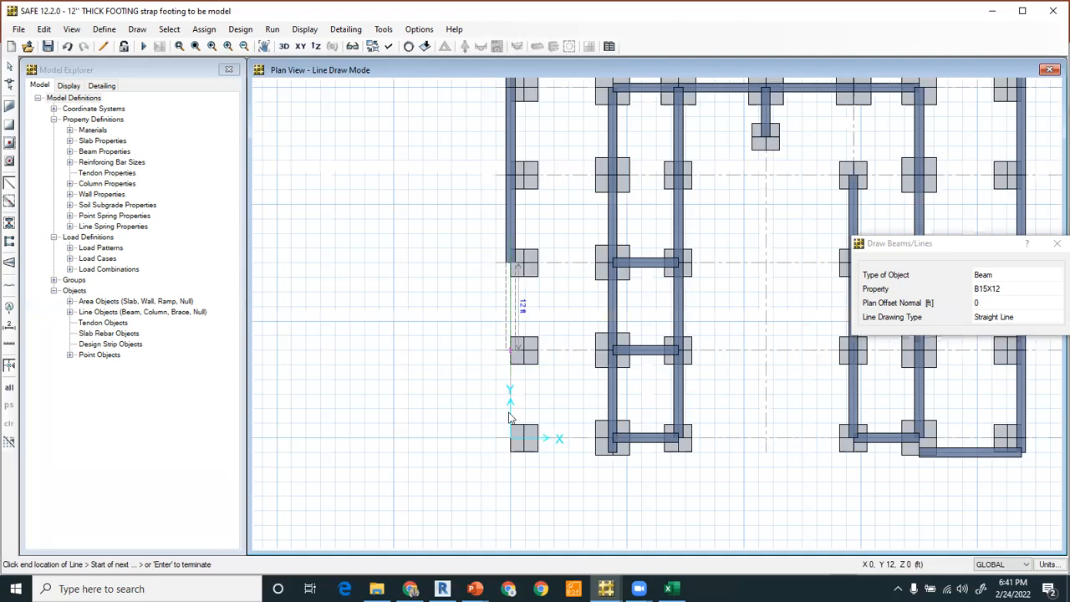
Extend the beam from A2 to the end of grid line A, run it across to the end of grid line B, and end beam drawing
click(510, 453)
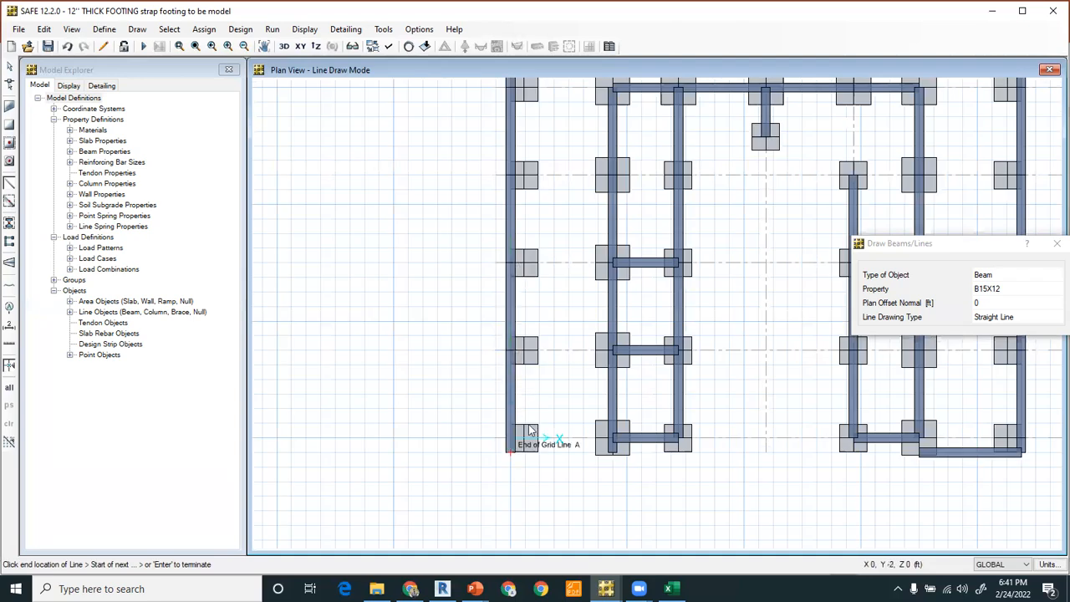
click(614, 453)
key(Escape)
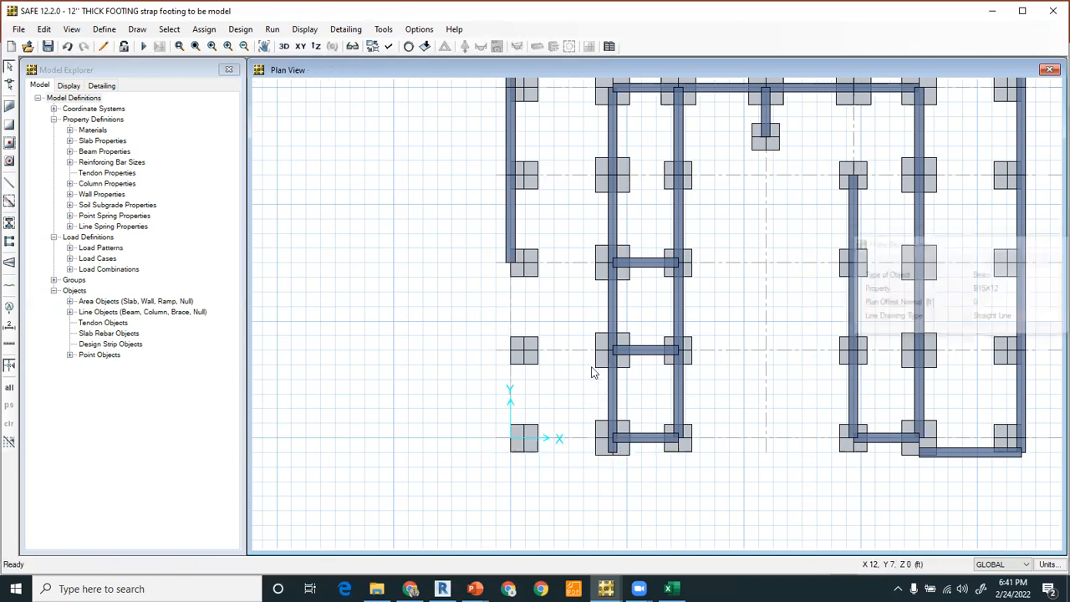
scroll(577, 243, down, 3)
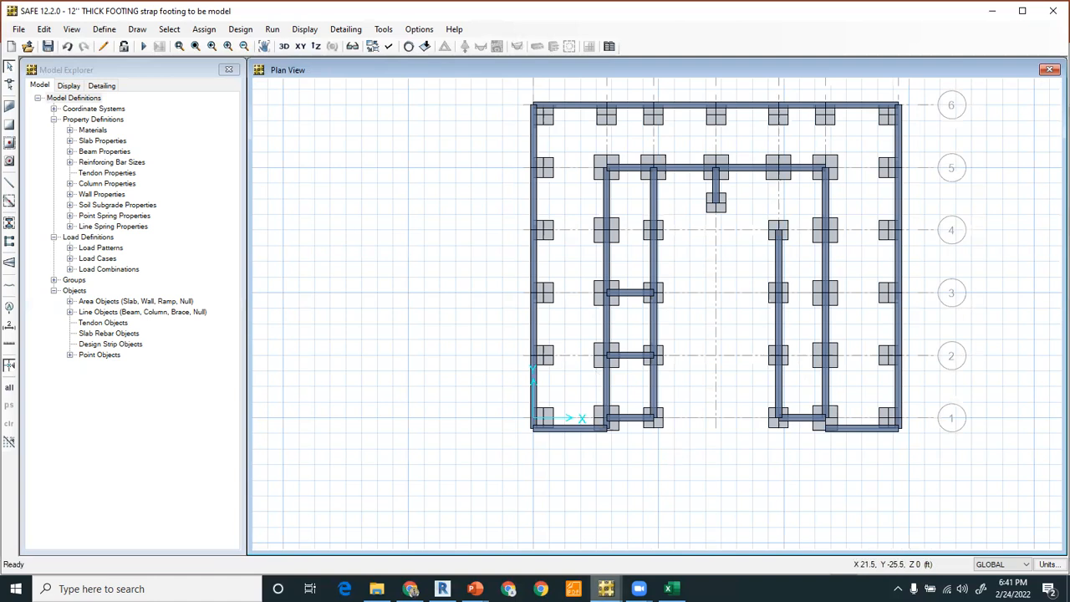
Switch to the finished 12'' THICK FOOTING strap footing model and display it with Extrude View to examine its beam layout
click(547, 505)
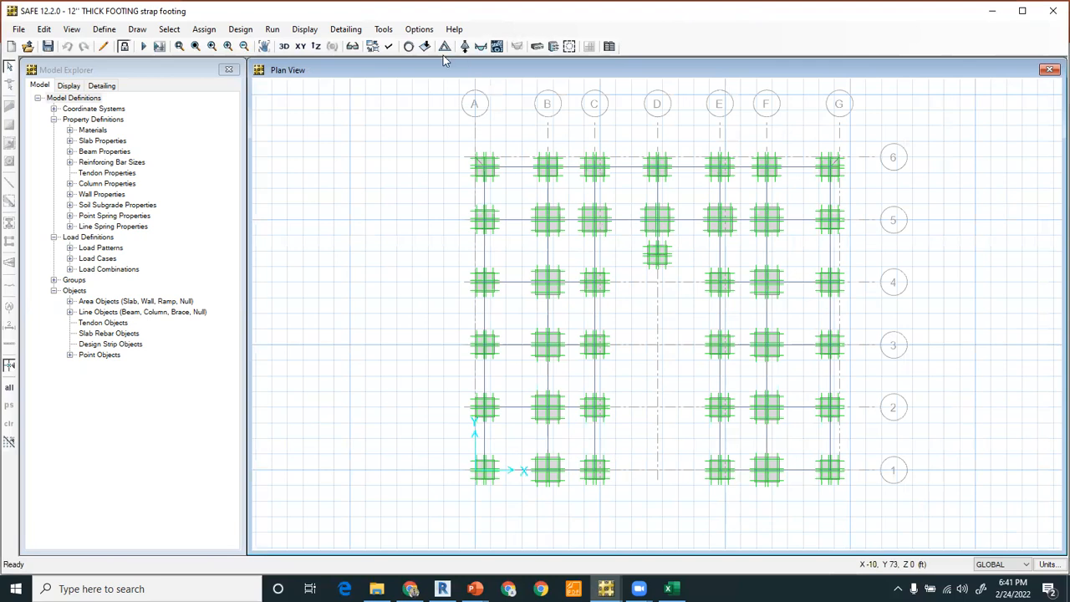
click(390, 46)
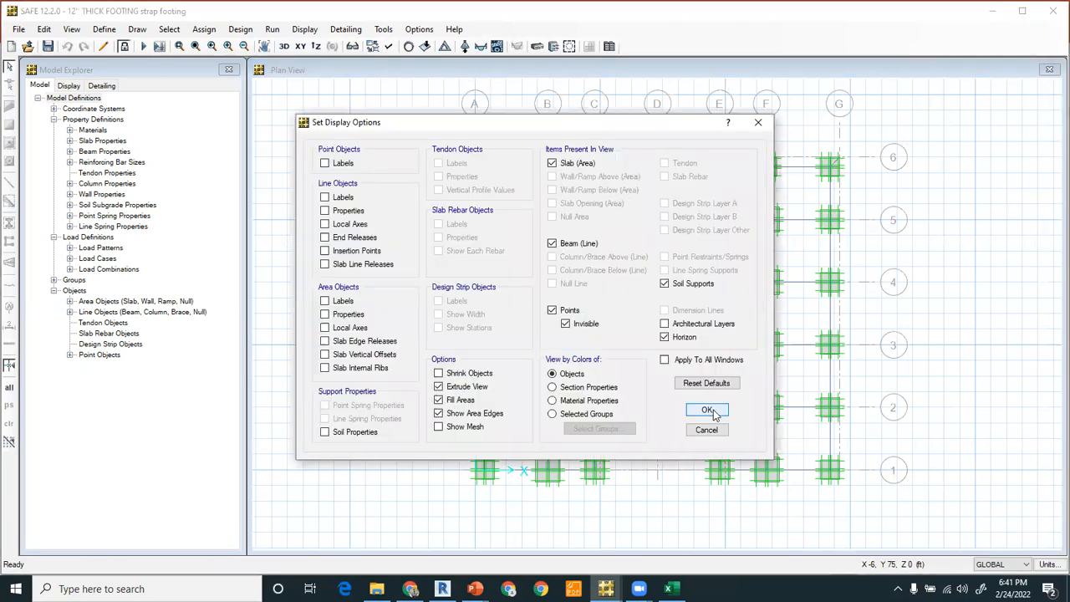
click(707, 410)
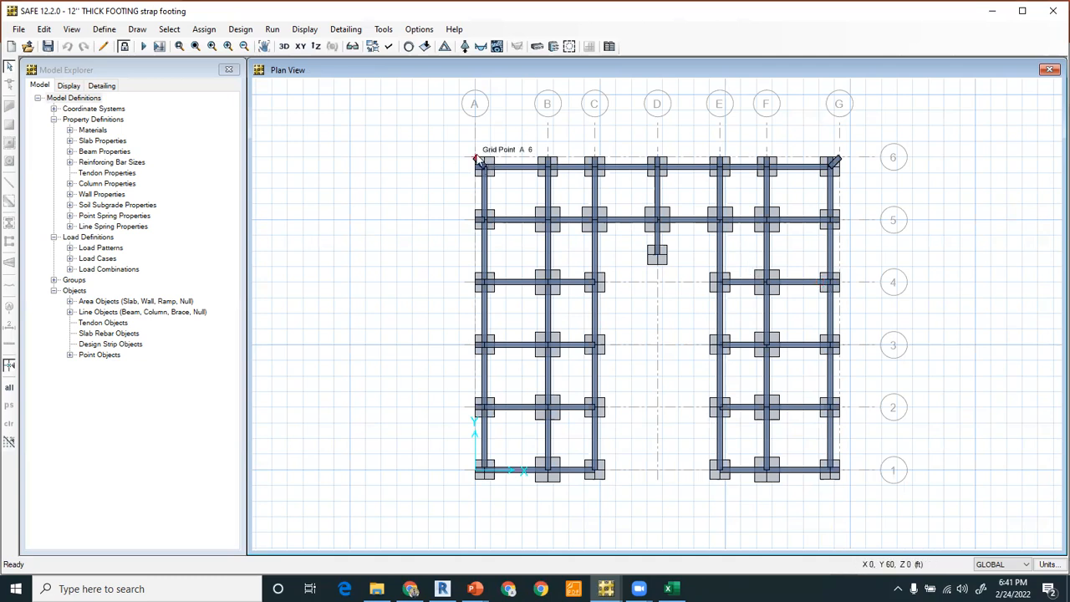
Inspect the corner beam at grid A-6 and display the punching shear design for the whole strap footing plan
scroll(479, 162, up, 3)
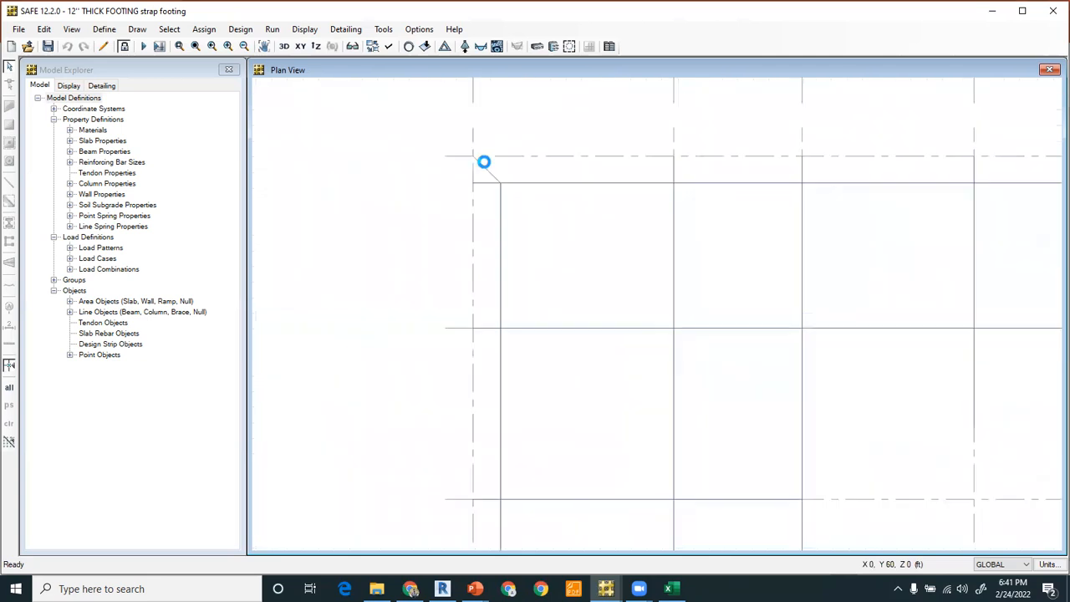
scroll(485, 168, up, 1)
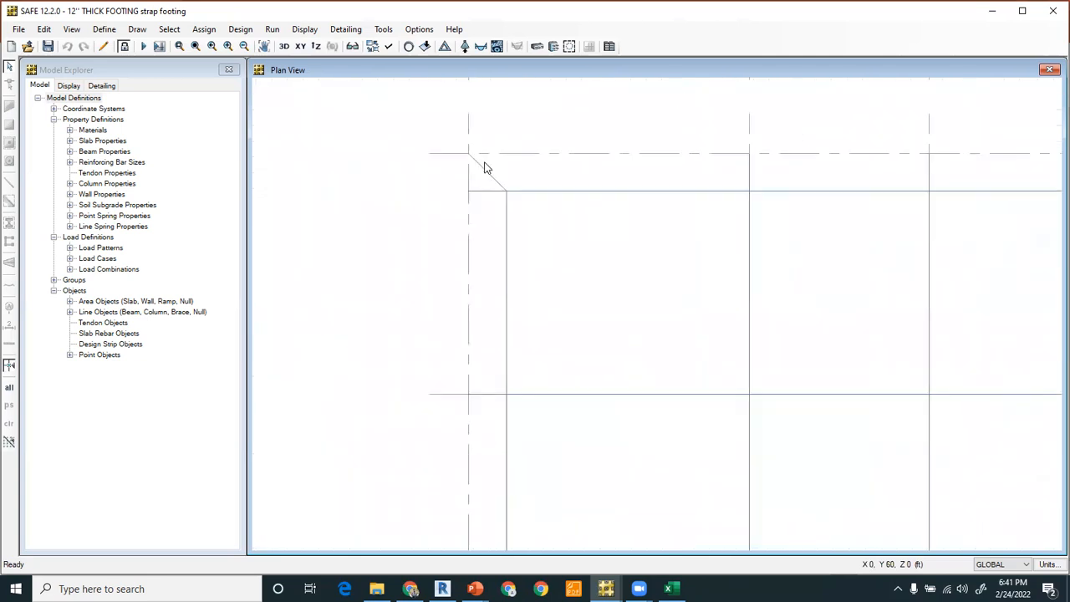
scroll(485, 168, up, 1)
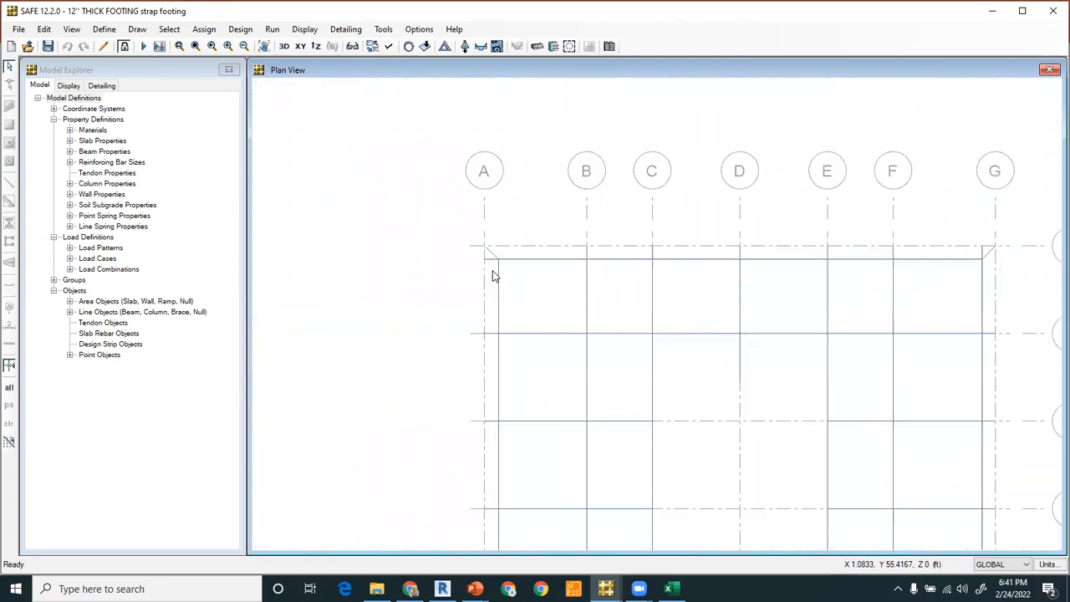
scroll(489, 248, down, 1)
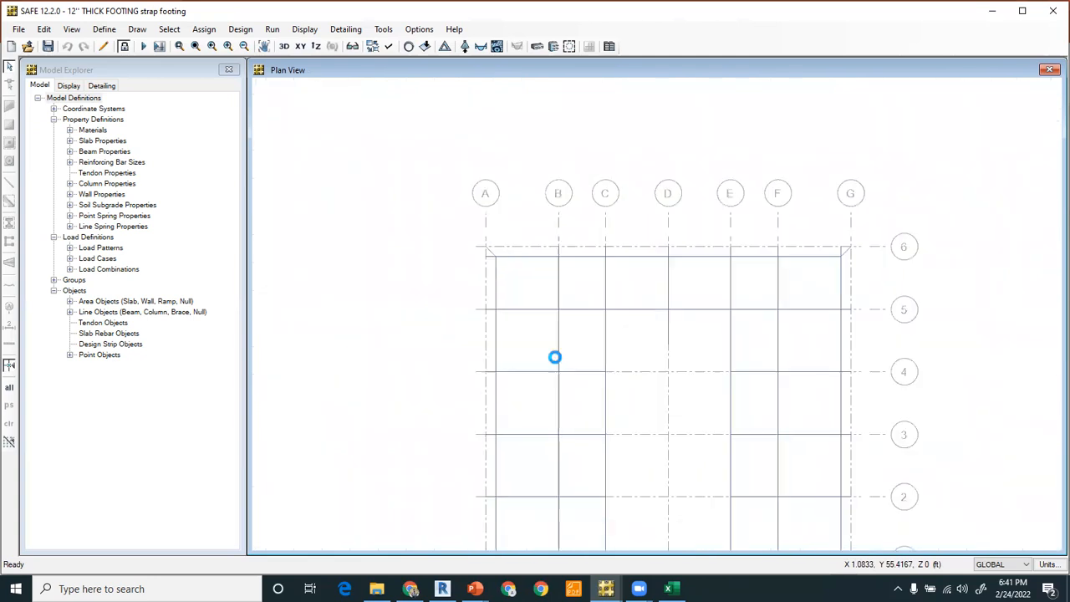
middle_drag(634, 434, 607, 319)
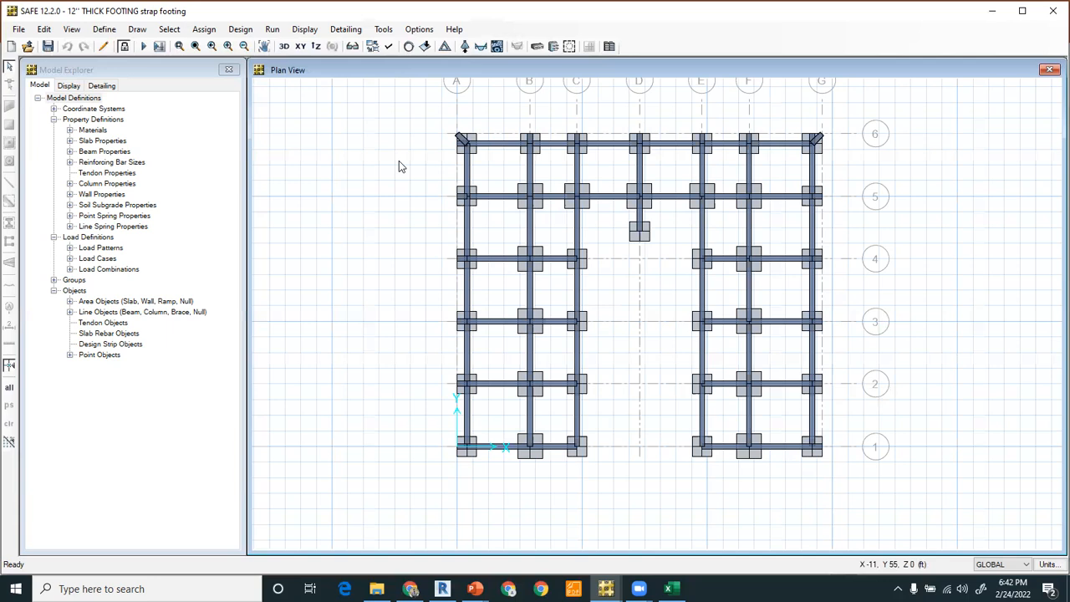
click(273, 29)
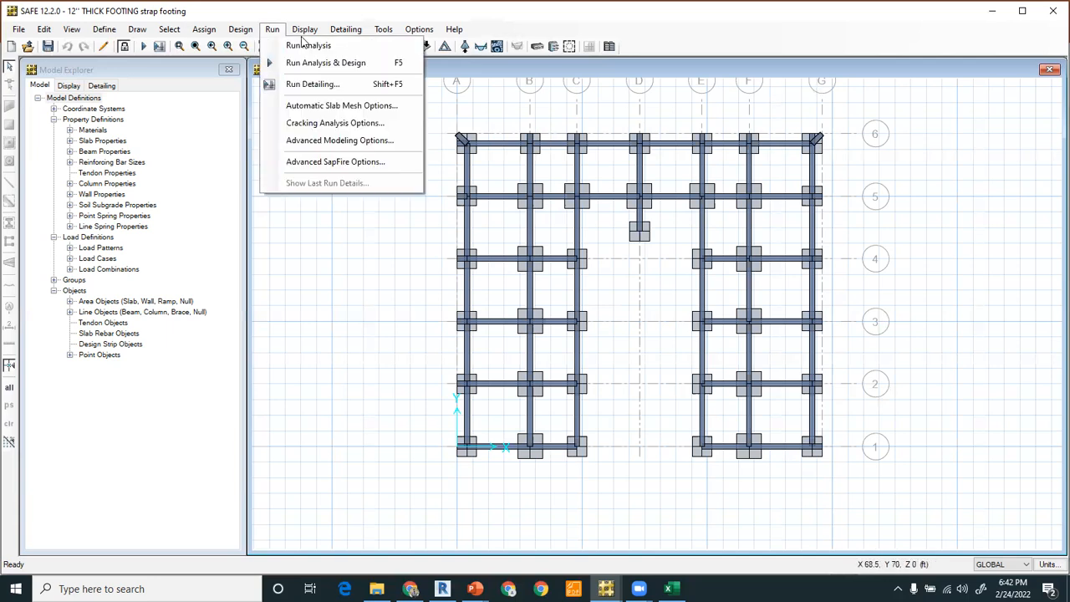
mouse_move(305, 34)
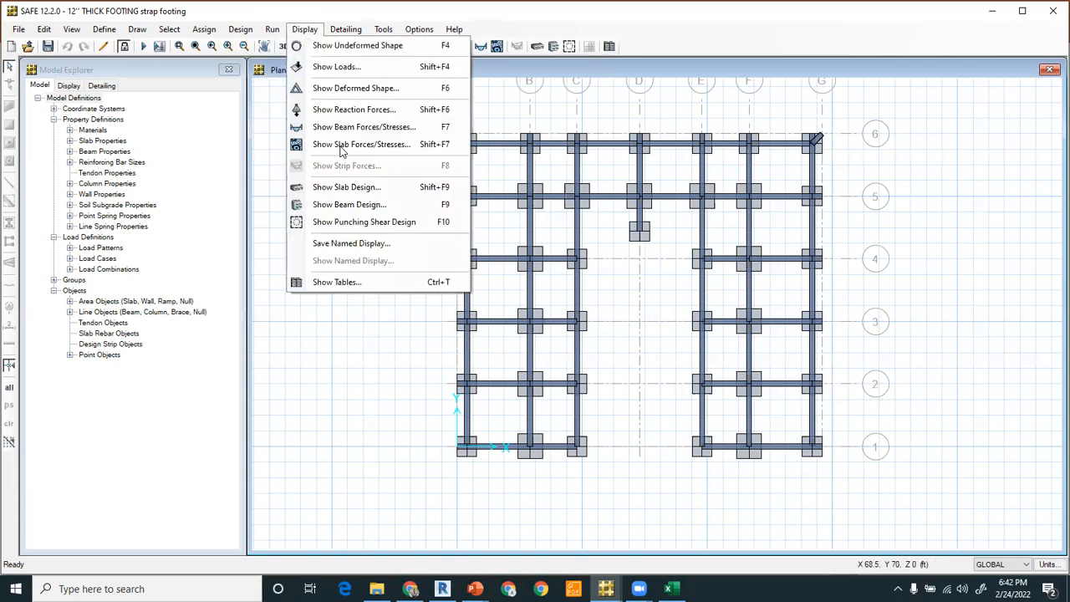
click(363, 222)
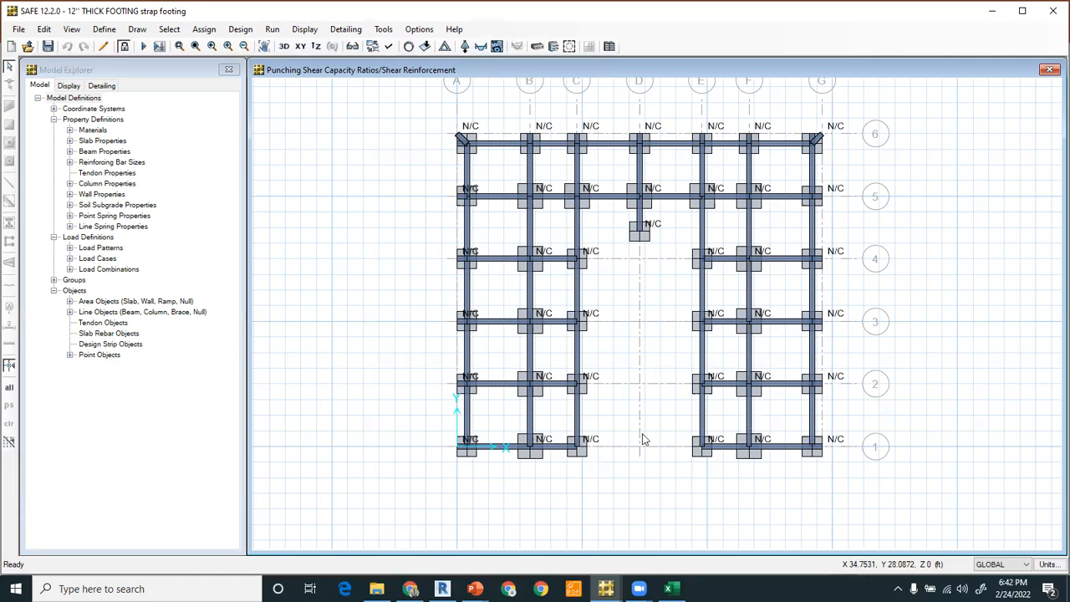
Switch to the SESSION -4 presentation in PowerPoint and go to slide 5 on defining the strap beam
mouse_move(475, 588)
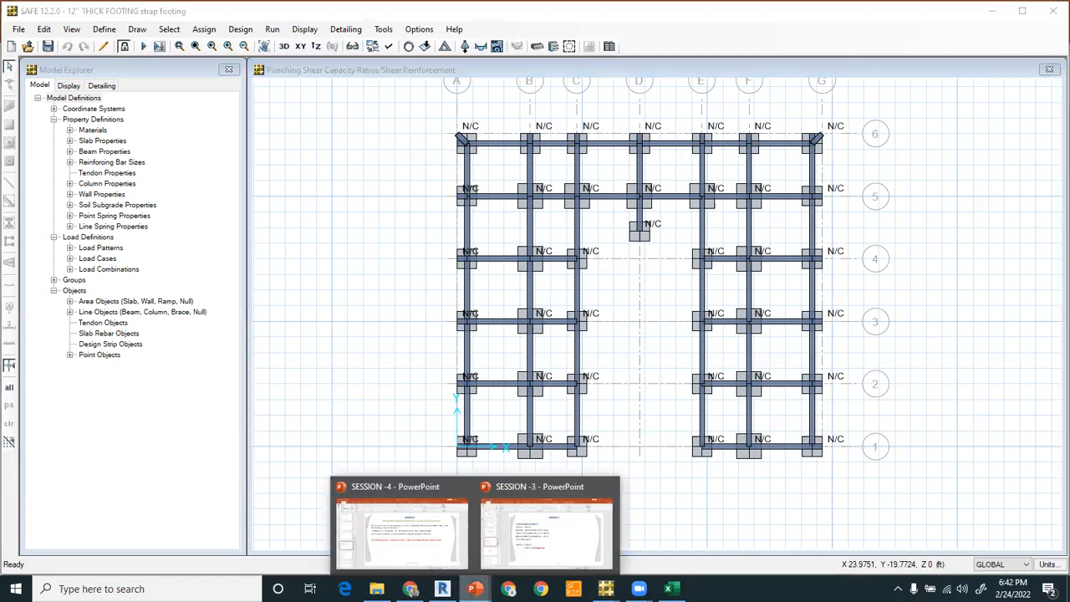
click(428, 505)
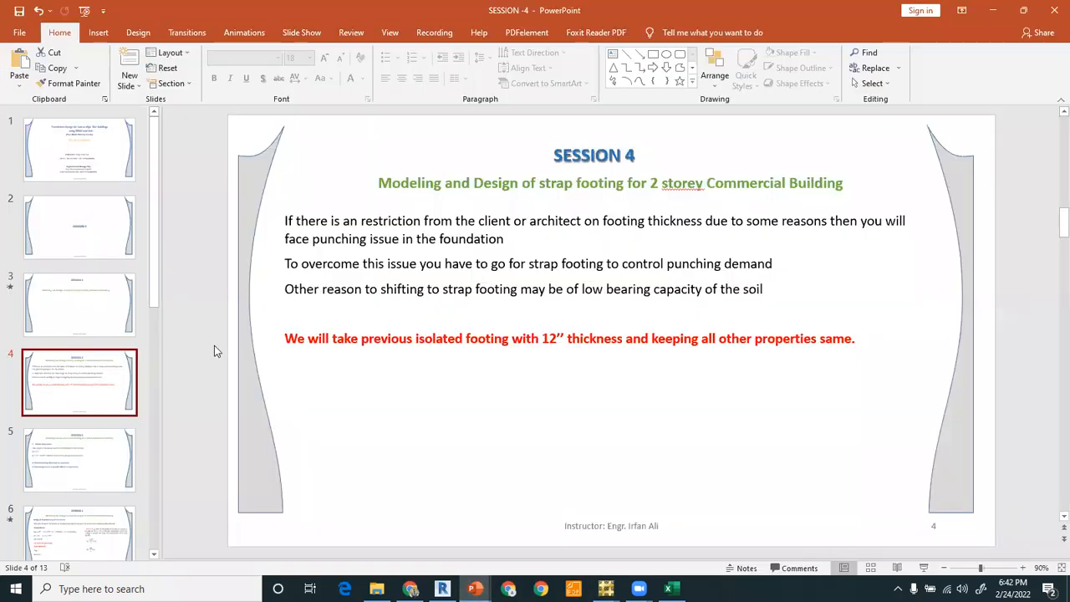
scroll(214, 349, down, 2)
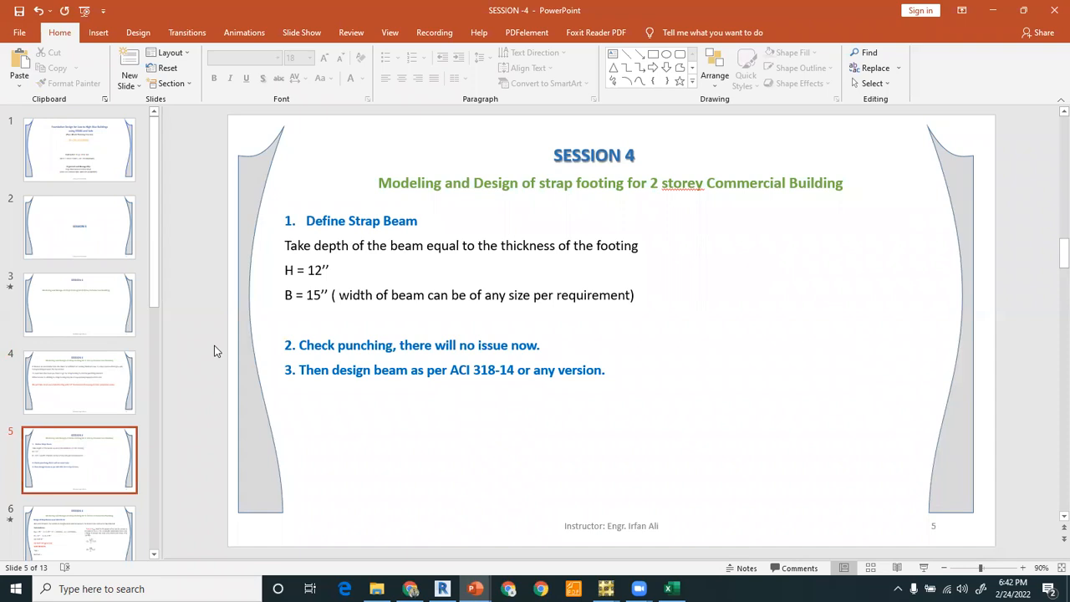
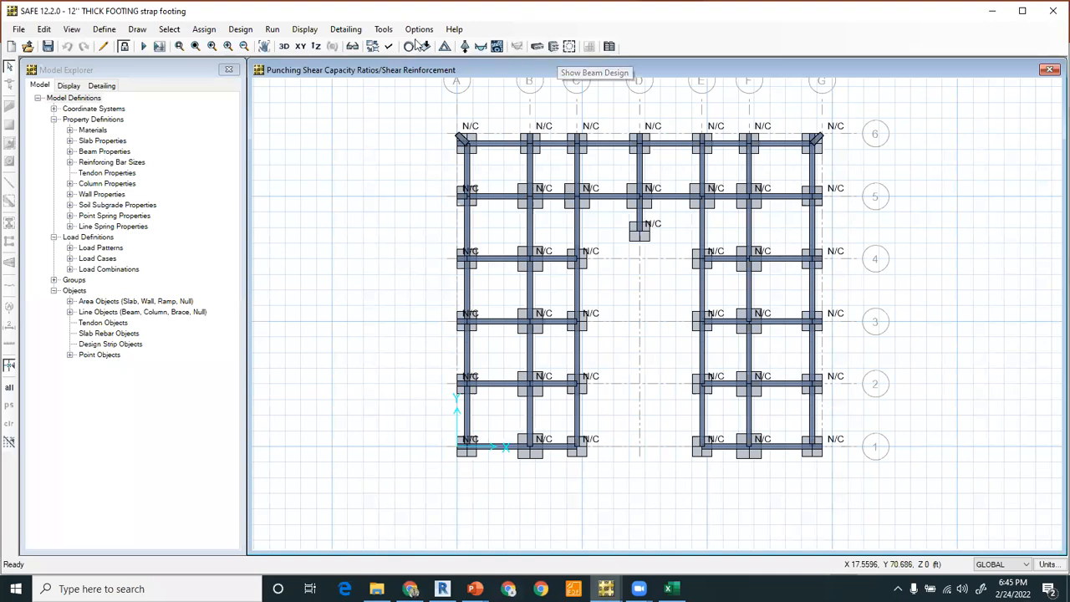
click(346, 30)
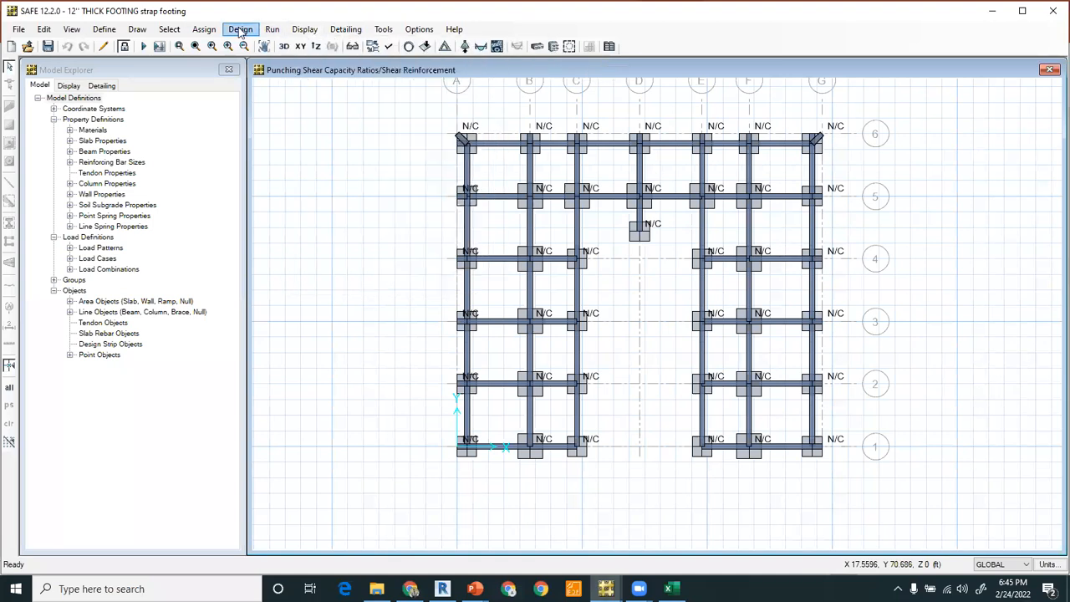
mouse_move(240, 31)
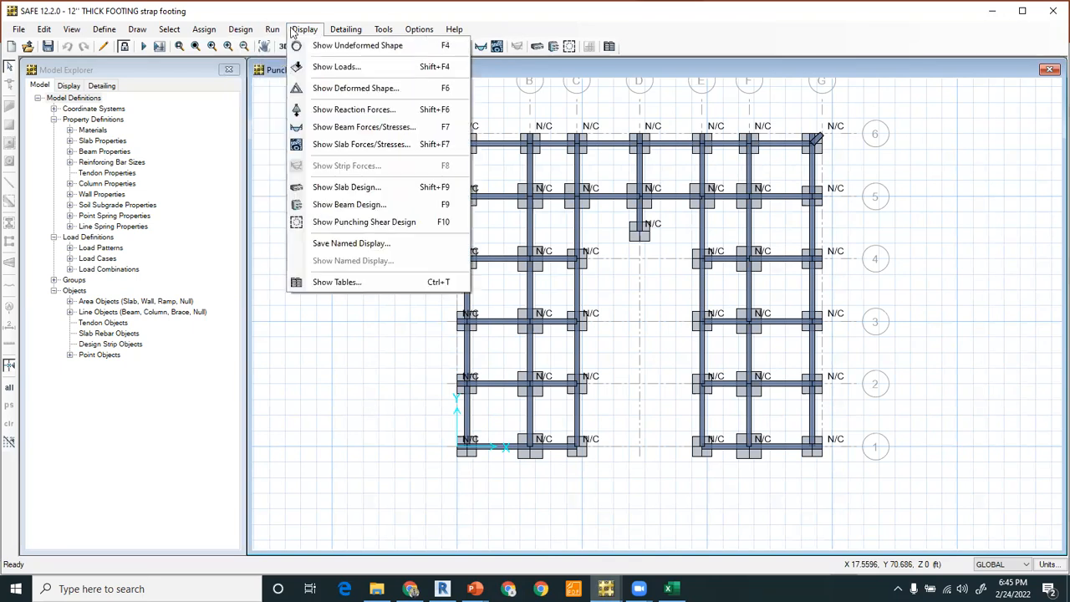
mouse_move(387, 30)
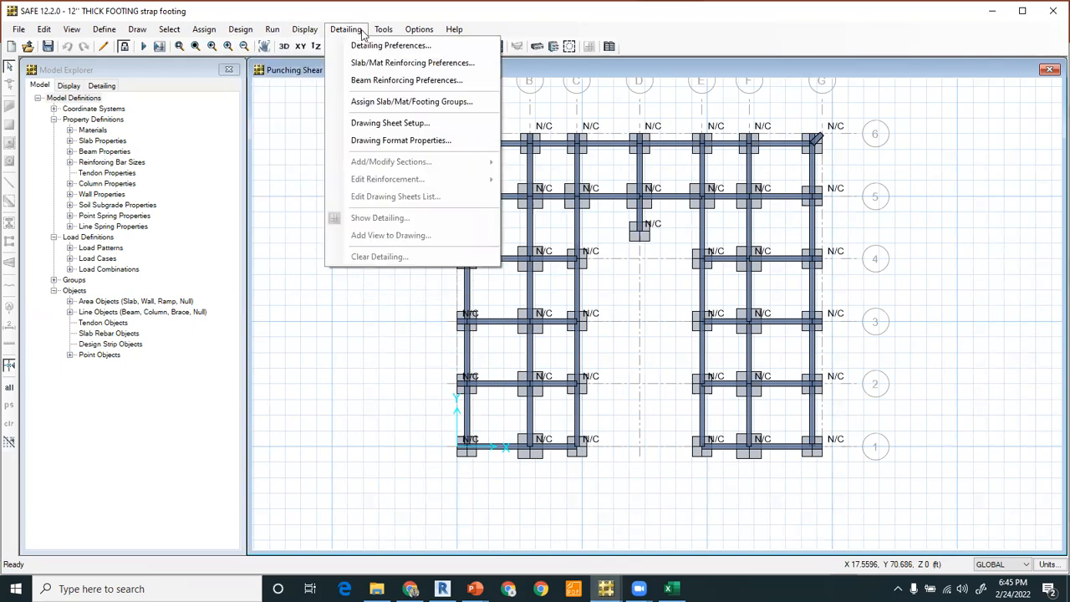
mouse_move(348, 36)
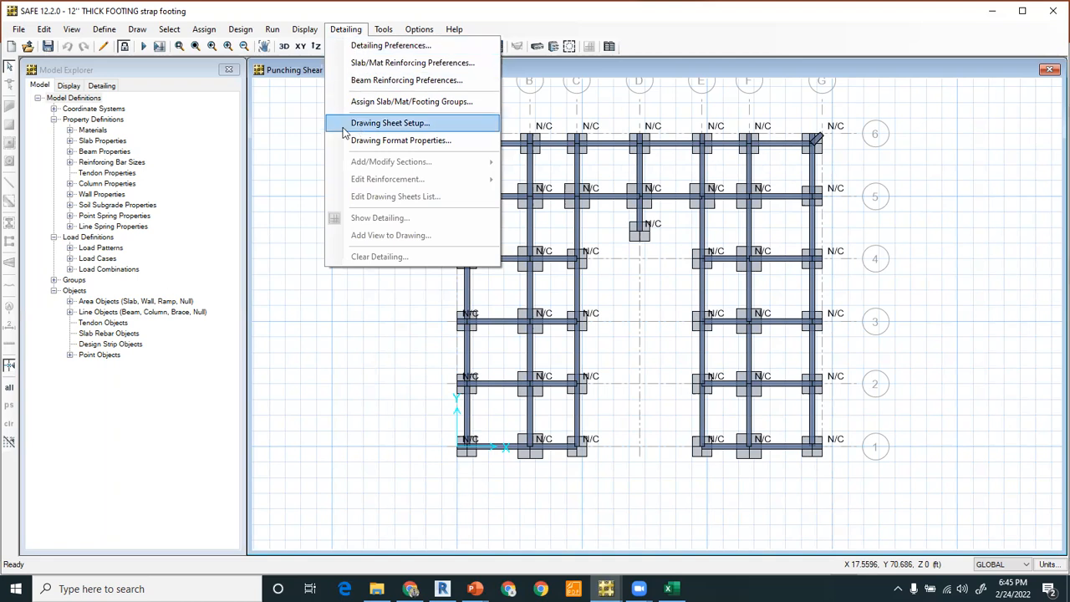
click(567, 83)
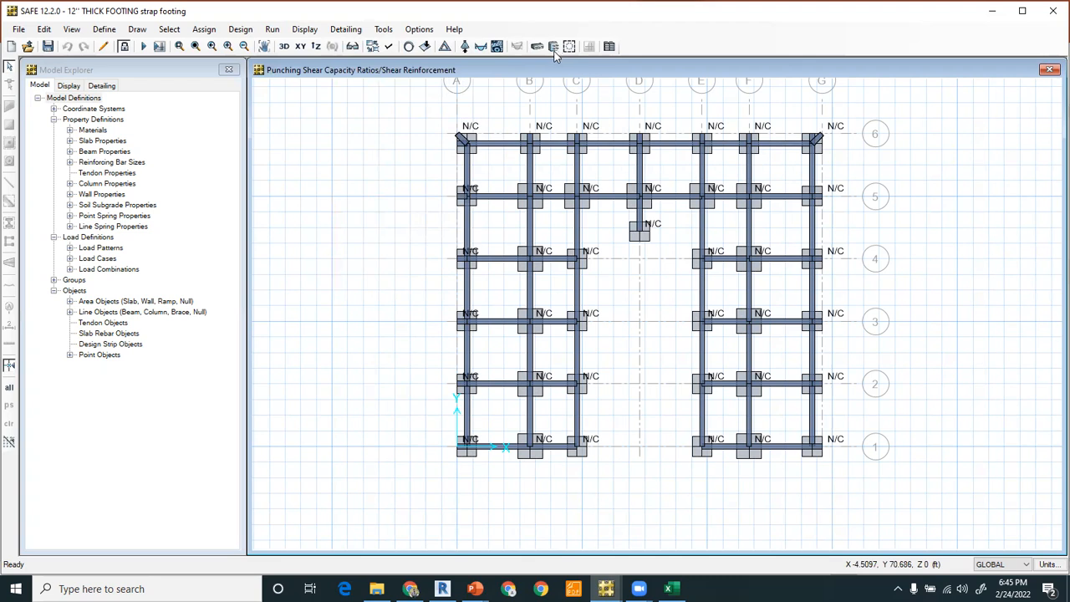
Display the beam design as enveloping longitudinal rebar with Impose Minimum Reinforcing turned off
click(552, 47)
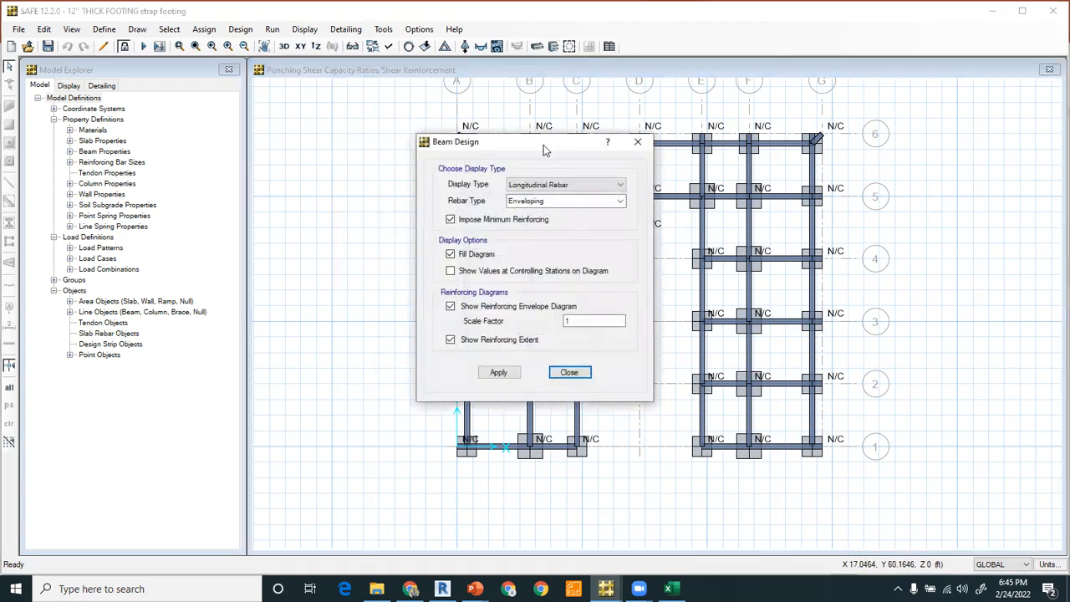
drag(532, 146, 281, 76)
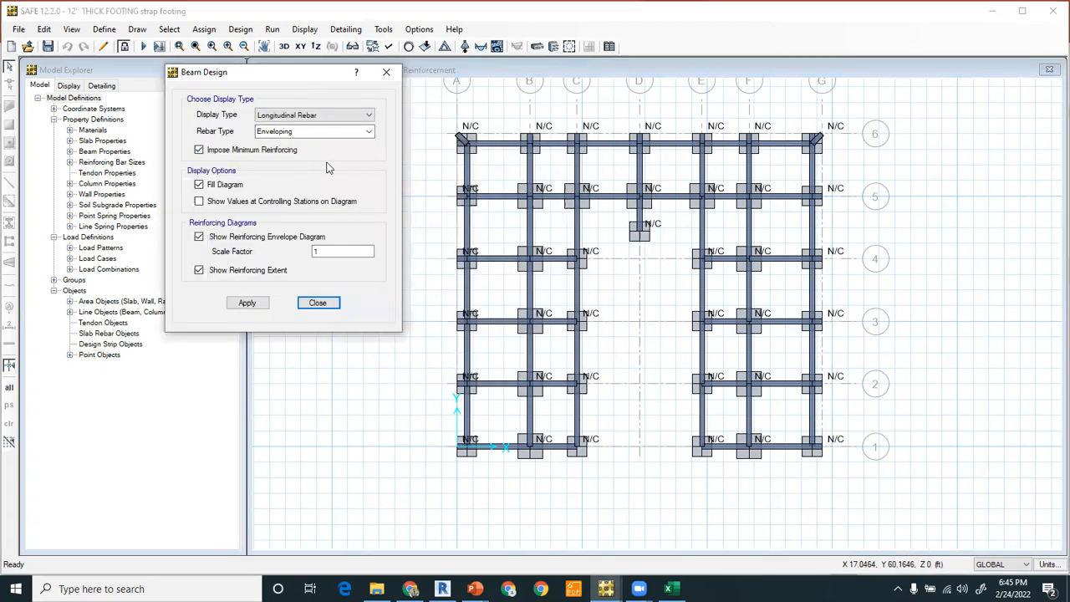
click(216, 153)
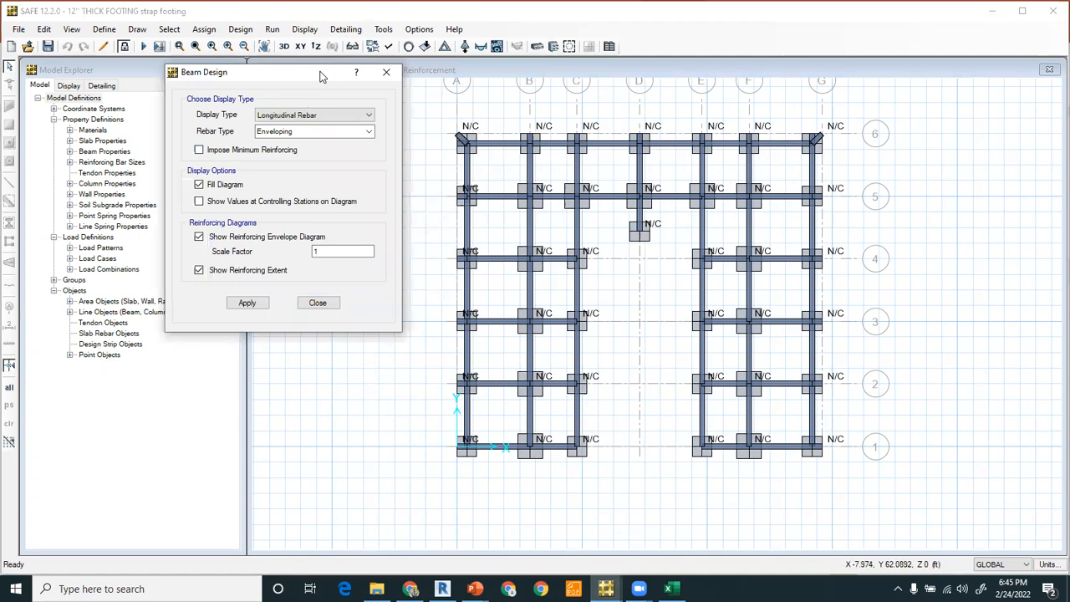
drag(248, 64, 183, 50)
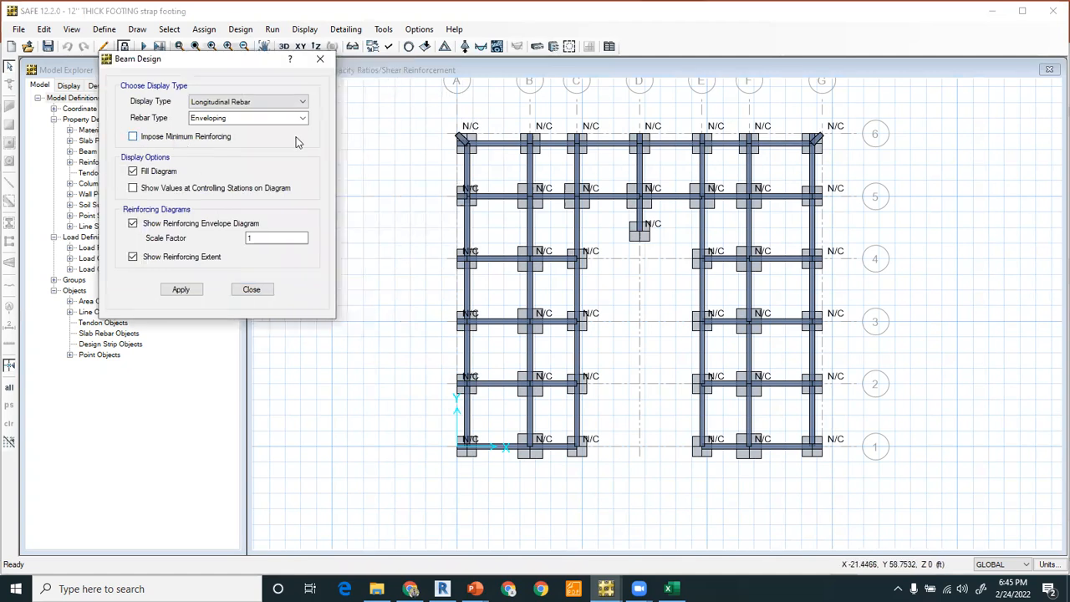
click(186, 295)
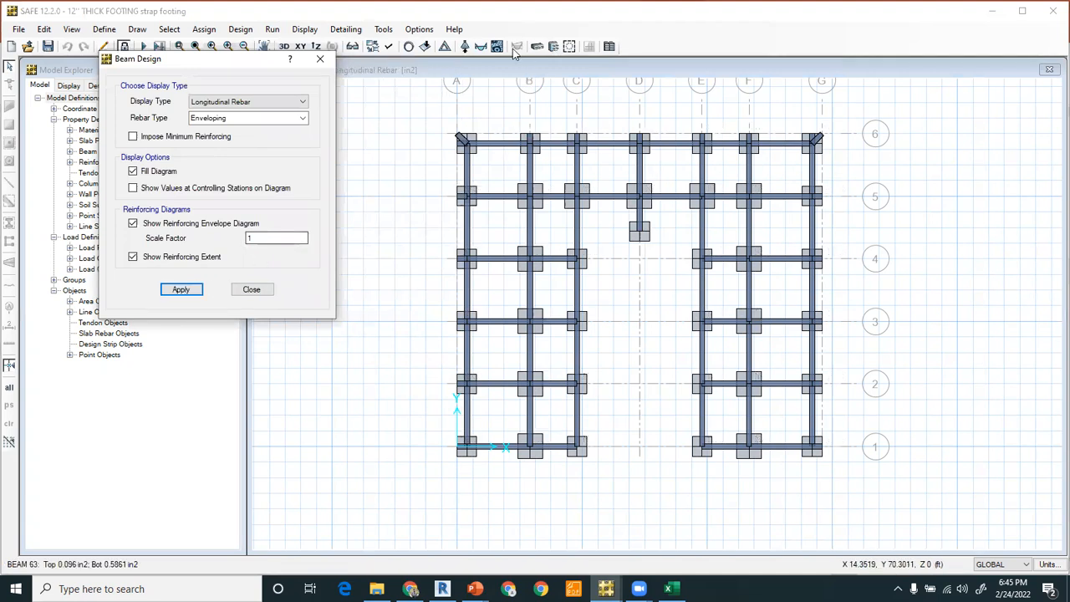
Turn off Extrude View in the display options for the longitudinal rebar plan
click(391, 70)
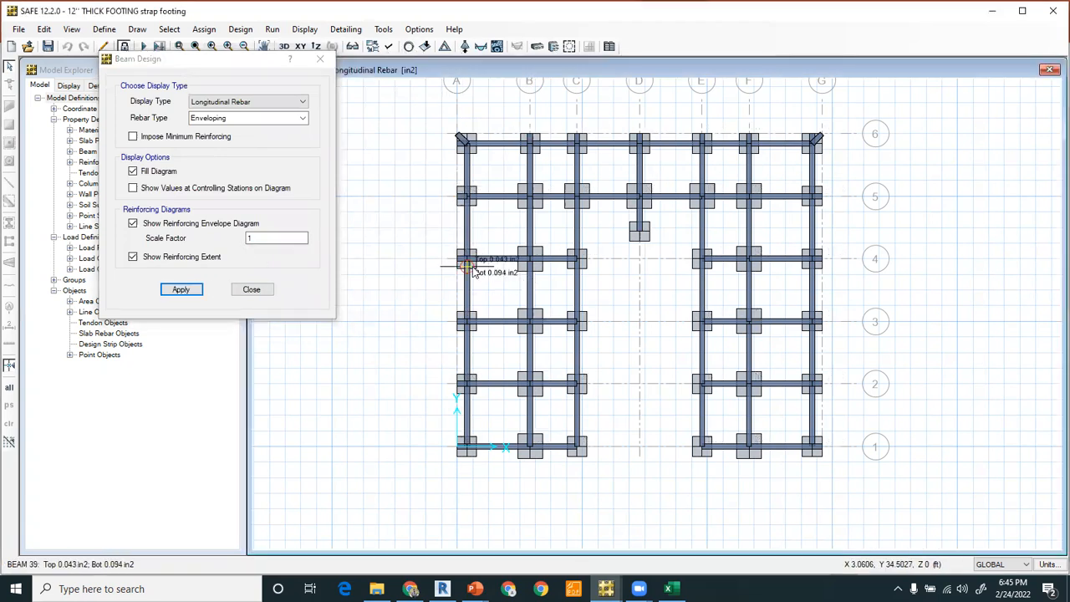
click(391, 49)
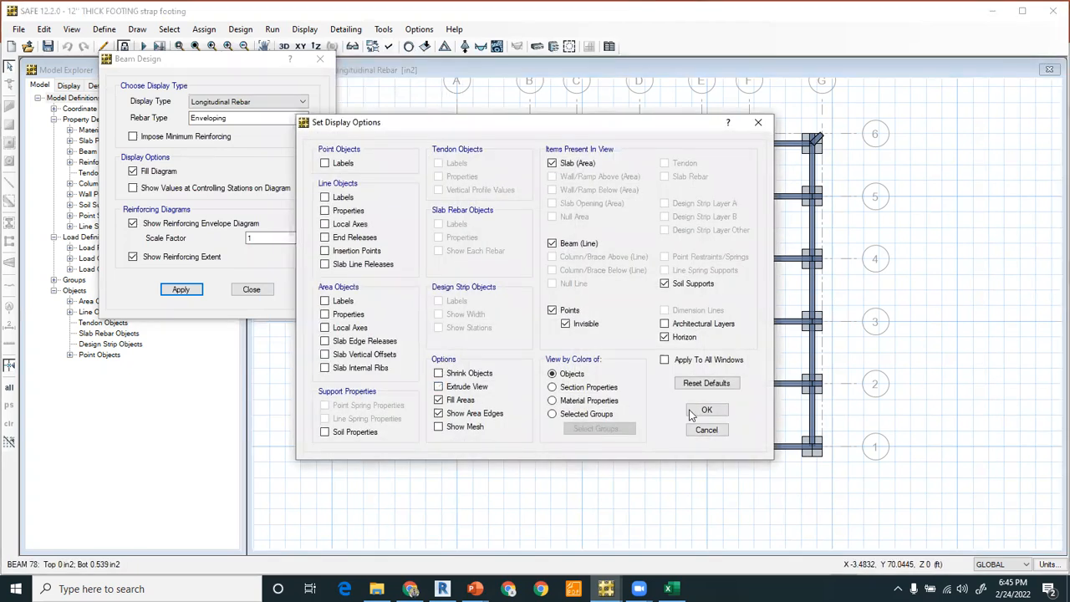
click(699, 410)
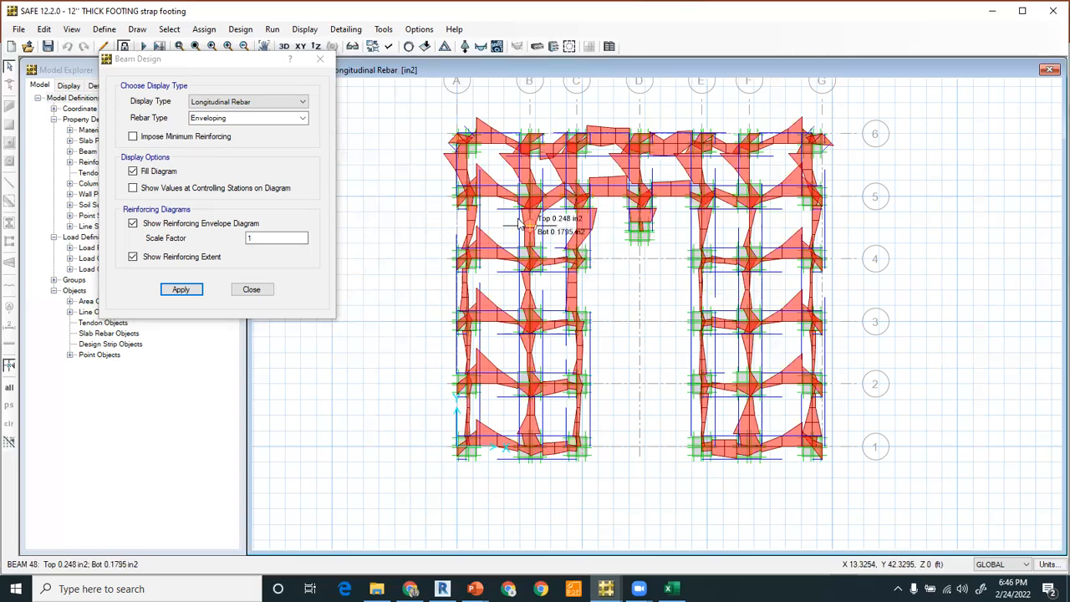
Apply Impose Minimum Reinforcing to the beam rebar diagram, and reapply the diagram with it turned off
scroll(455, 192, up, 2)
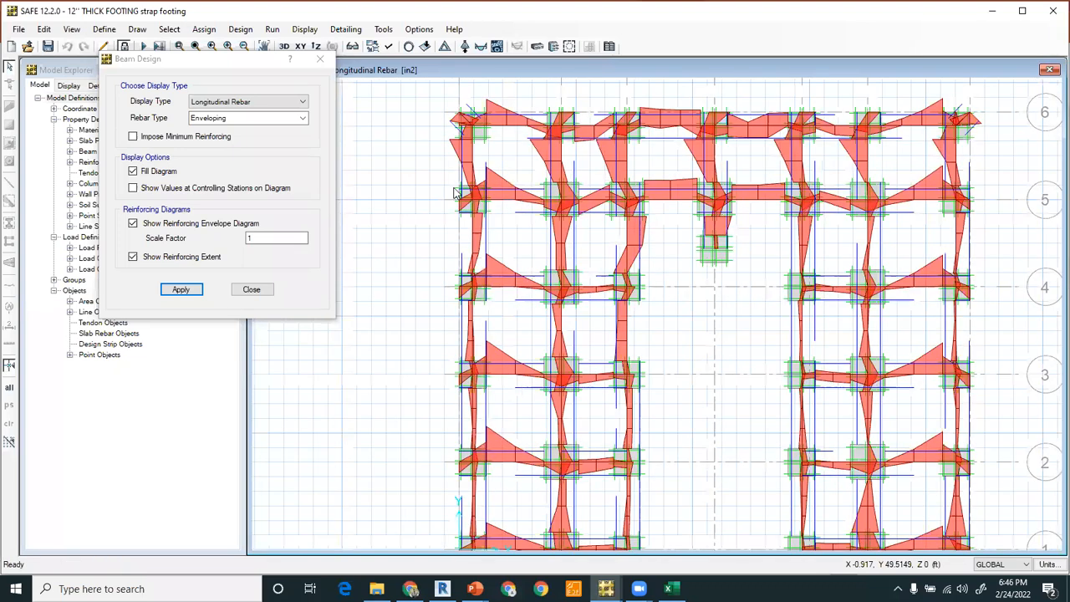
click(161, 139)
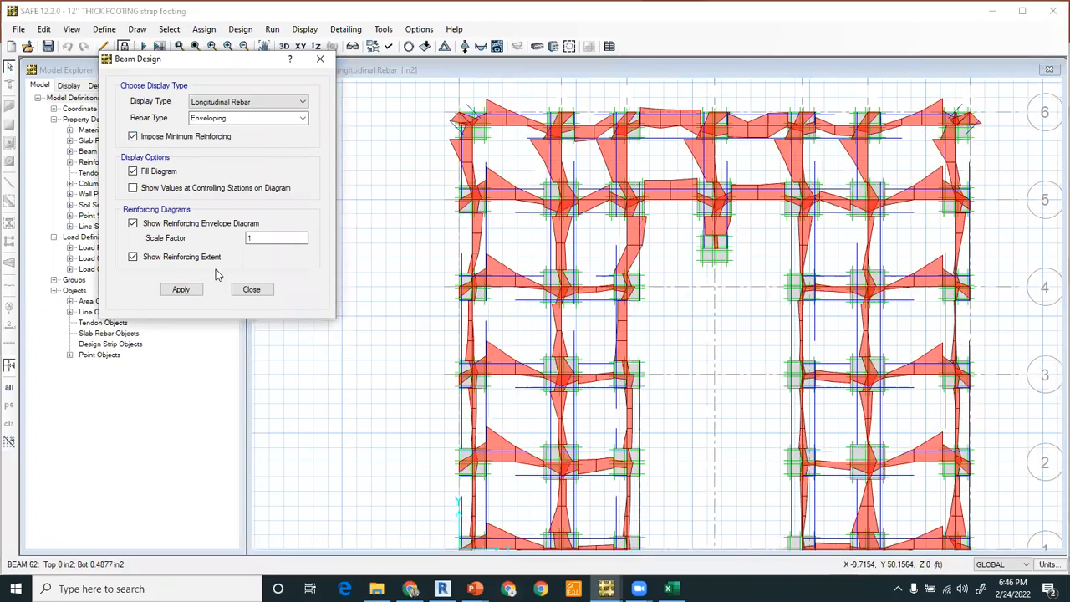
click(192, 290)
click(178, 138)
click(182, 289)
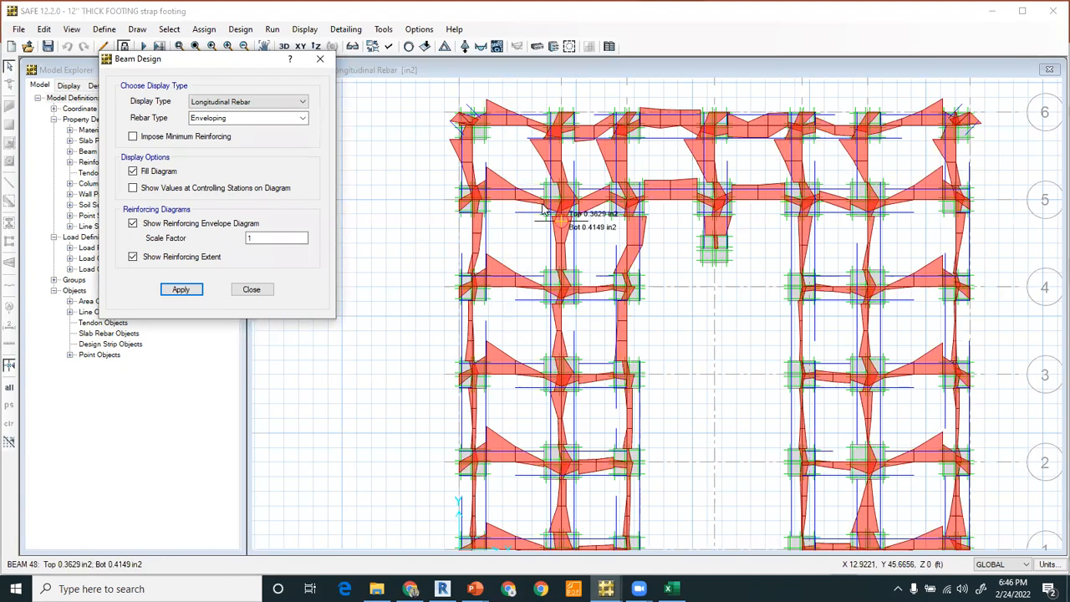
Open the design details of the beam on grid line 4 between A and B and review its moment, longitudinal reinforcement and shear diagrams
mouse_move(518, 200)
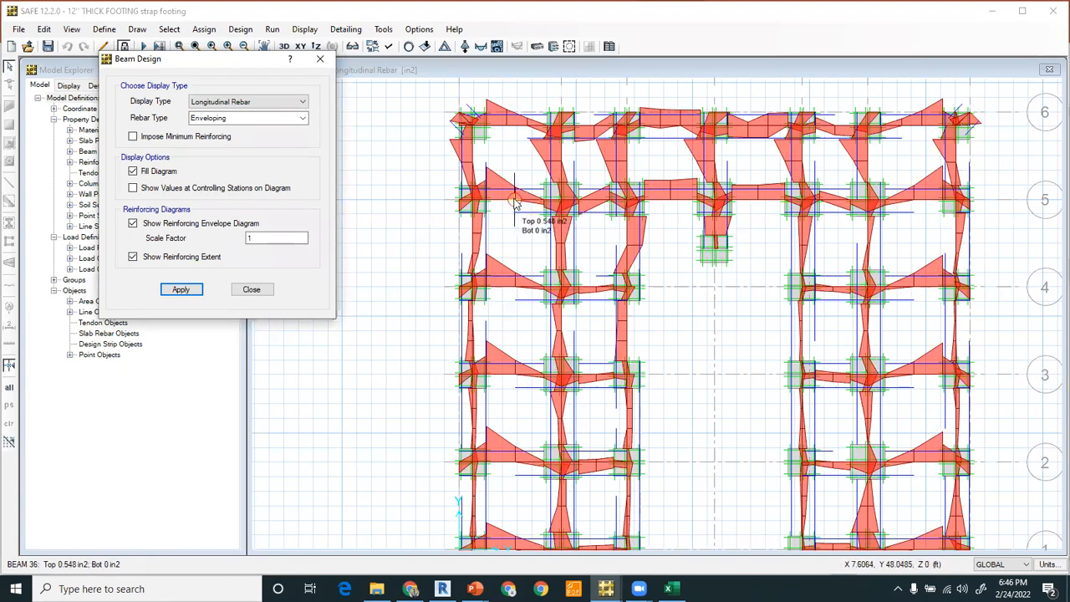
middle_drag(590, 326, 657, 342)
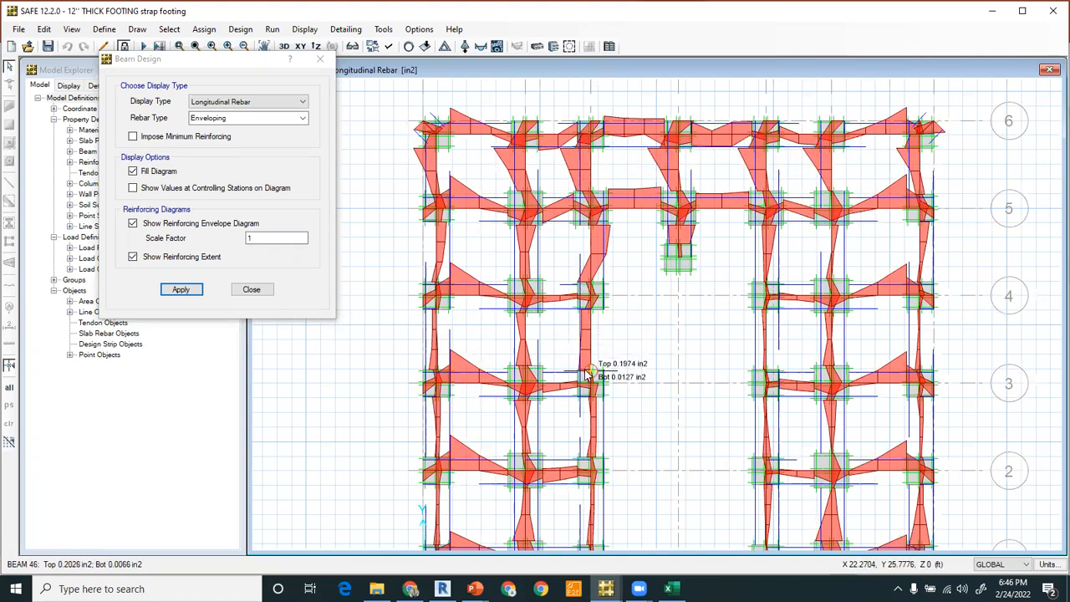
right_click(479, 300)
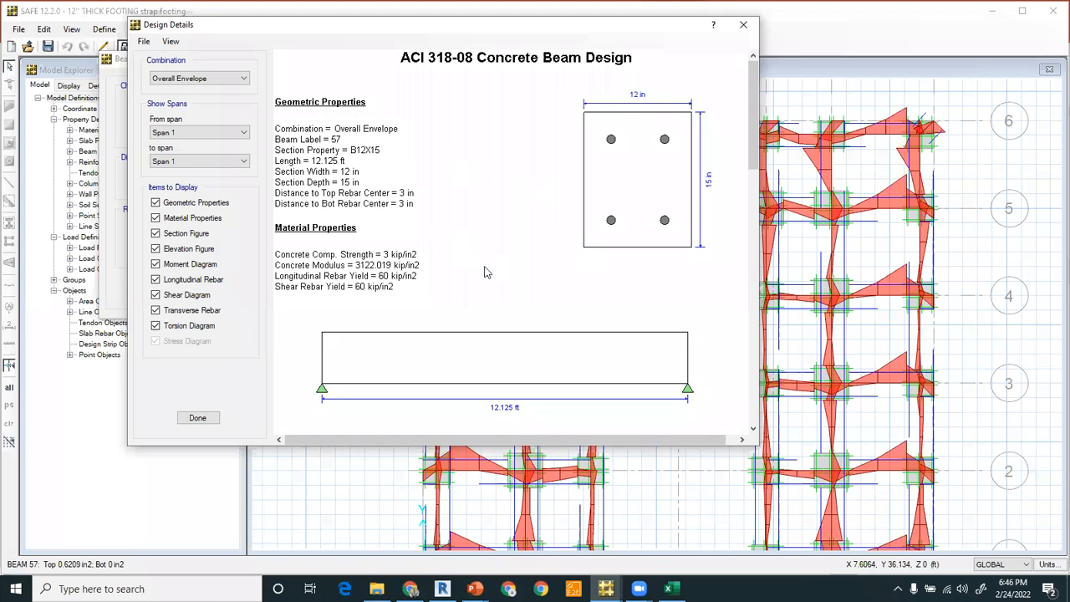
scroll(510, 276, down, 3)
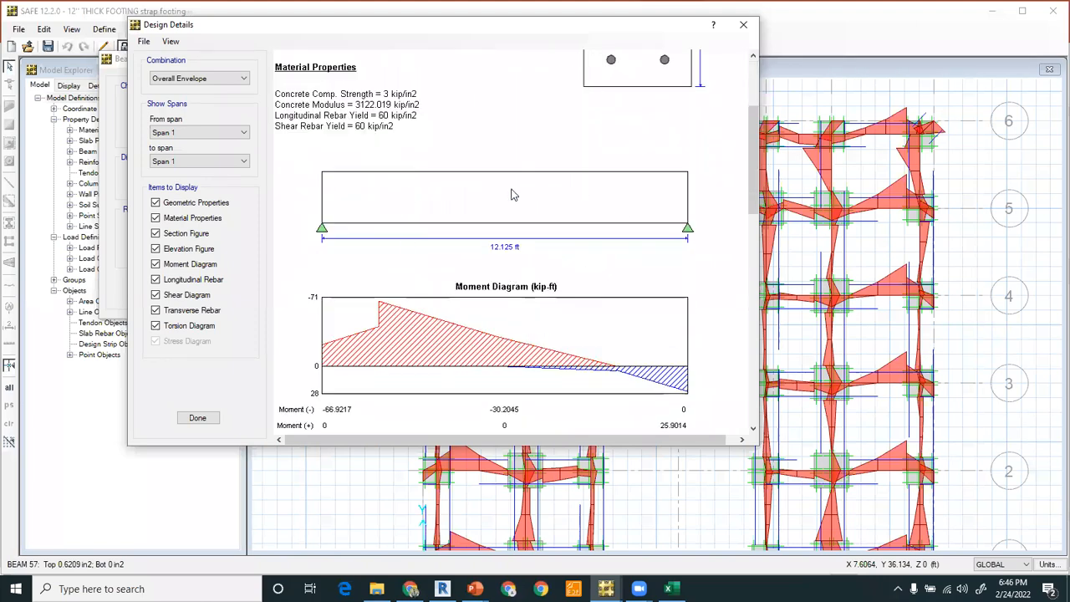
scroll(551, 291, down, 3)
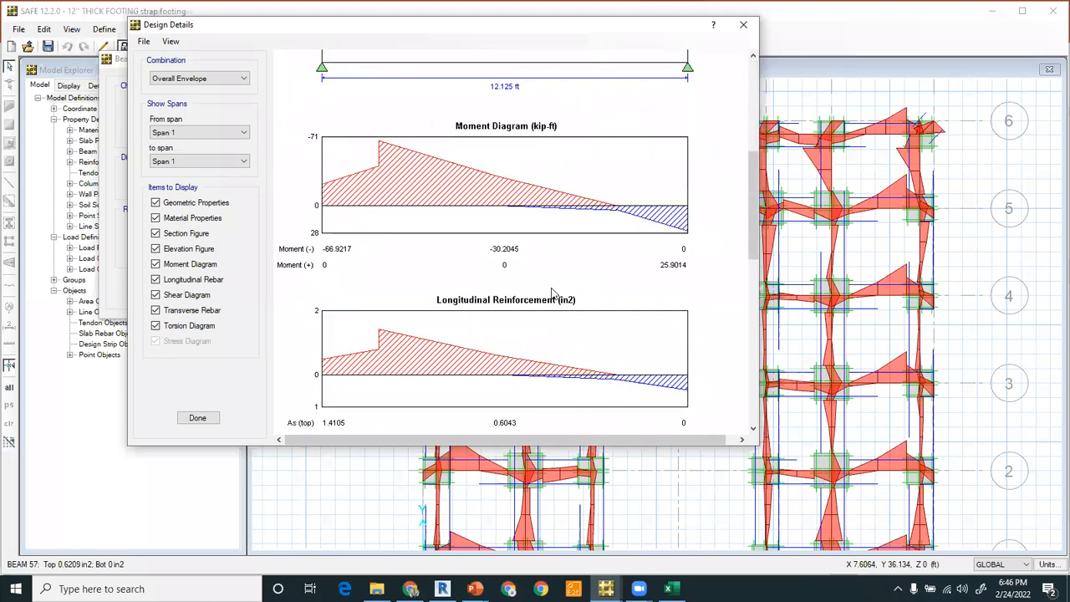
scroll(556, 289, down, 3)
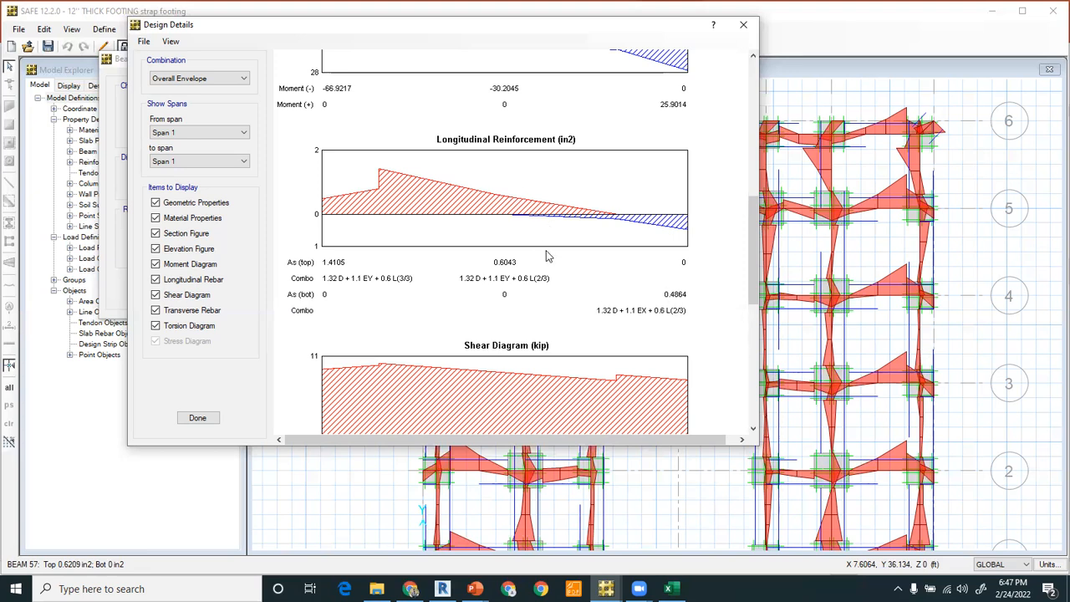
scroll(574, 311, down, 3)
scroll(575, 311, up, 3)
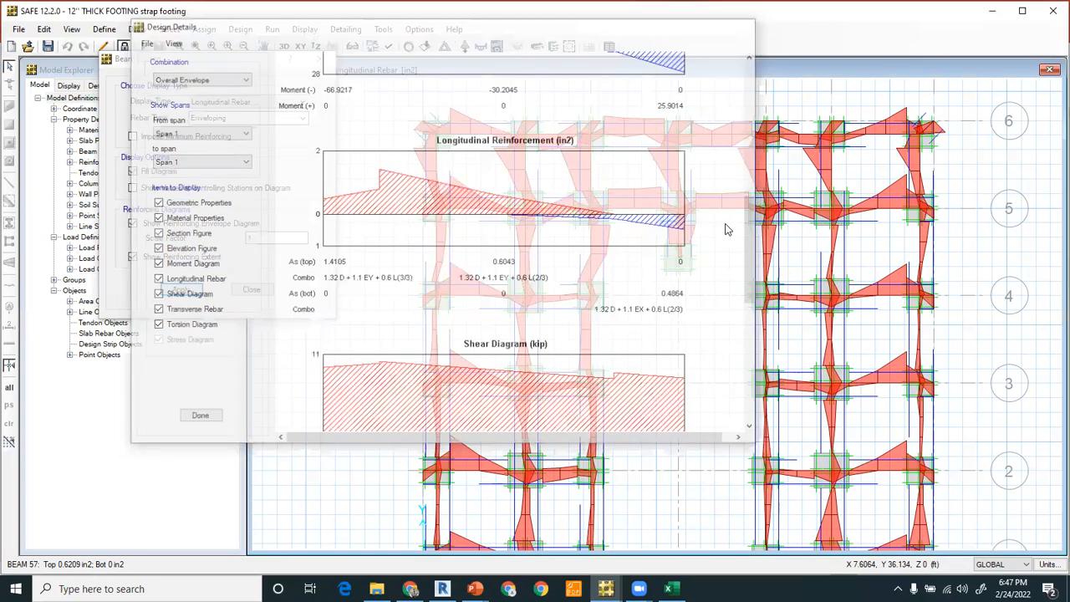
Open the design details of the grid line 5 beam in the rightmost bay and review its longitudinal reinforcement and shear diagrams
right_click(880, 208)
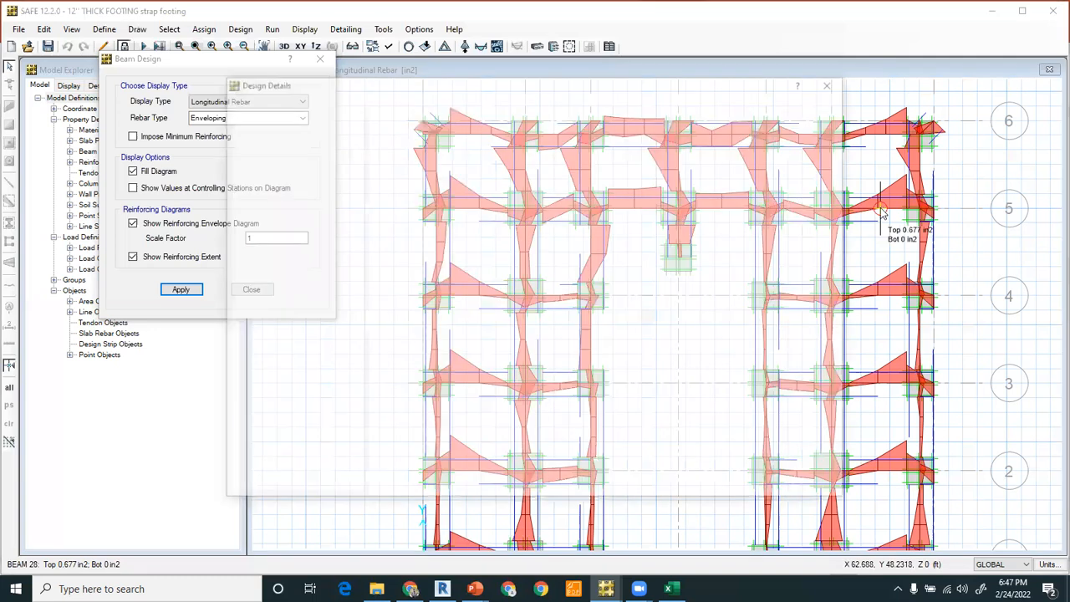
scroll(709, 272, down, 10)
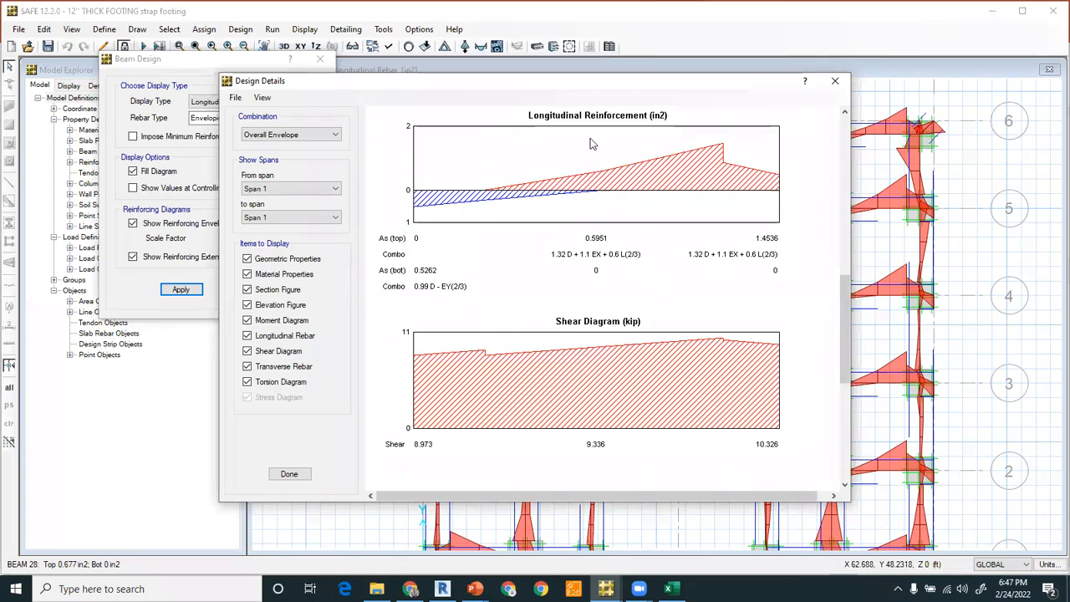
drag(502, 85, 365, 96)
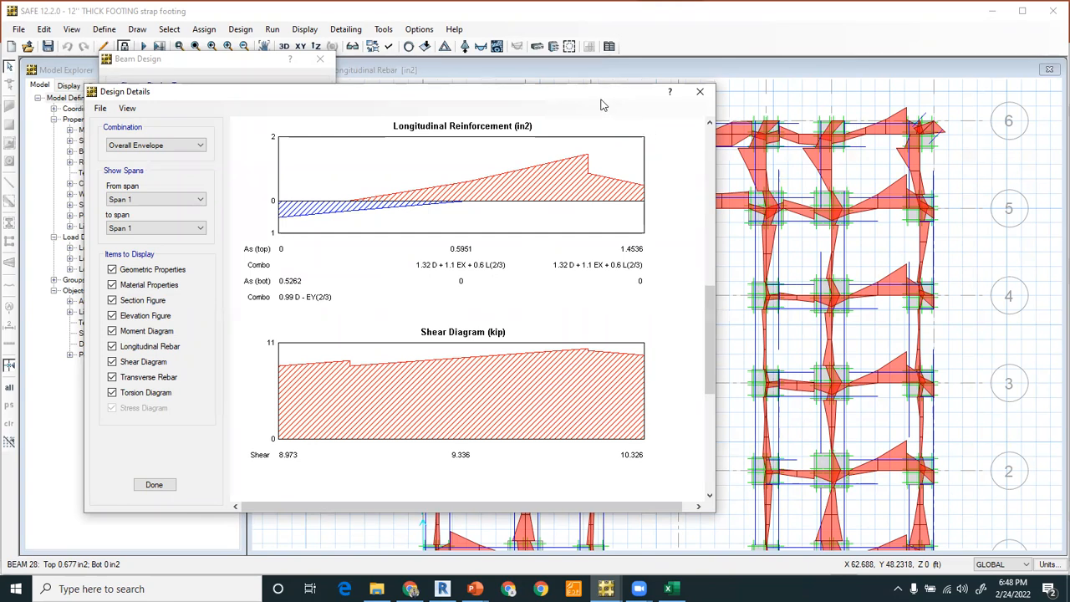
click(699, 91)
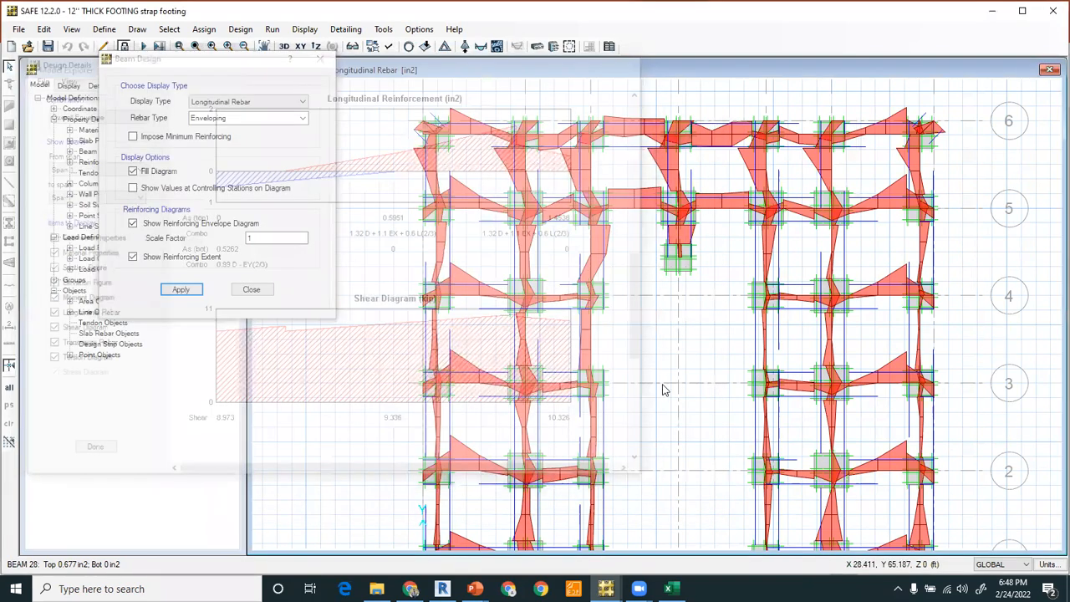
Review the longitudinal reinforcement, shear and torsion diagrams of the left wing's innermost vertical beam between grid lines 2 and 3
middle_drag(590, 420, 602, 338)
right_click(599, 338)
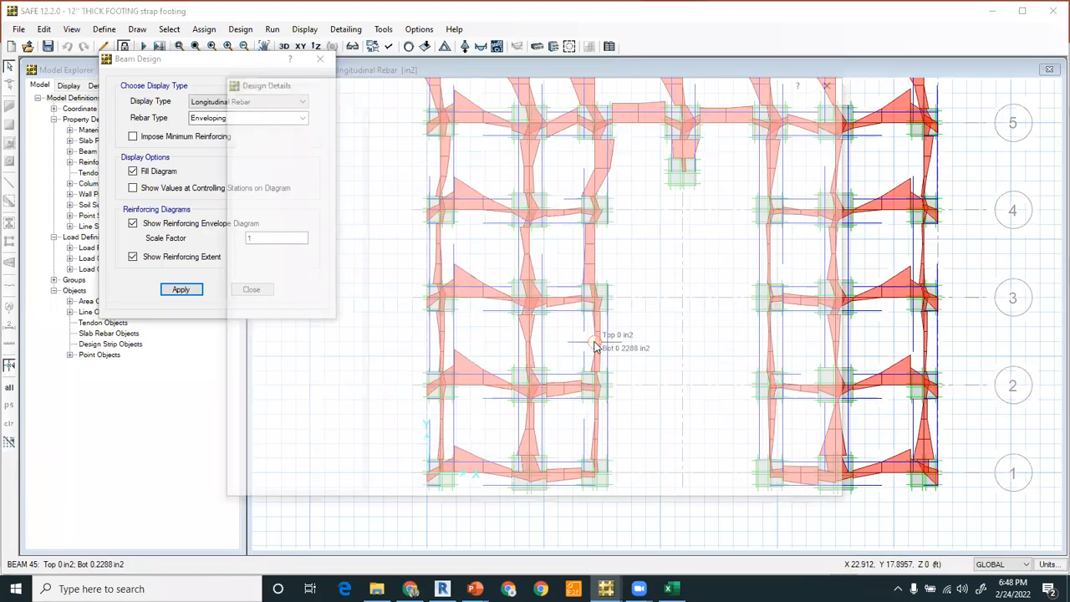
scroll(613, 310, down, 10)
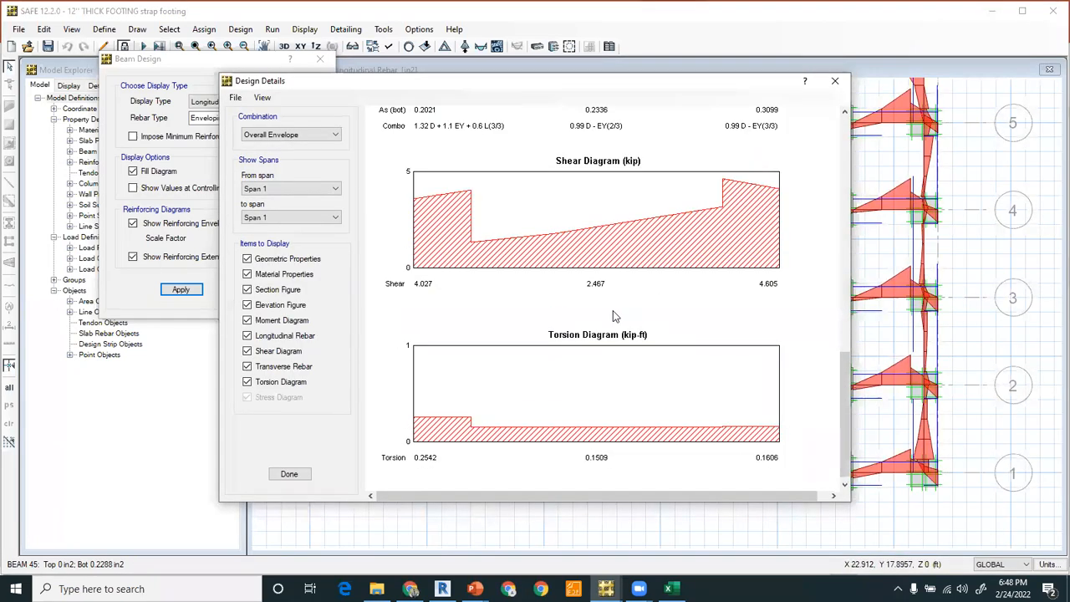
scroll(613, 310, up, 4)
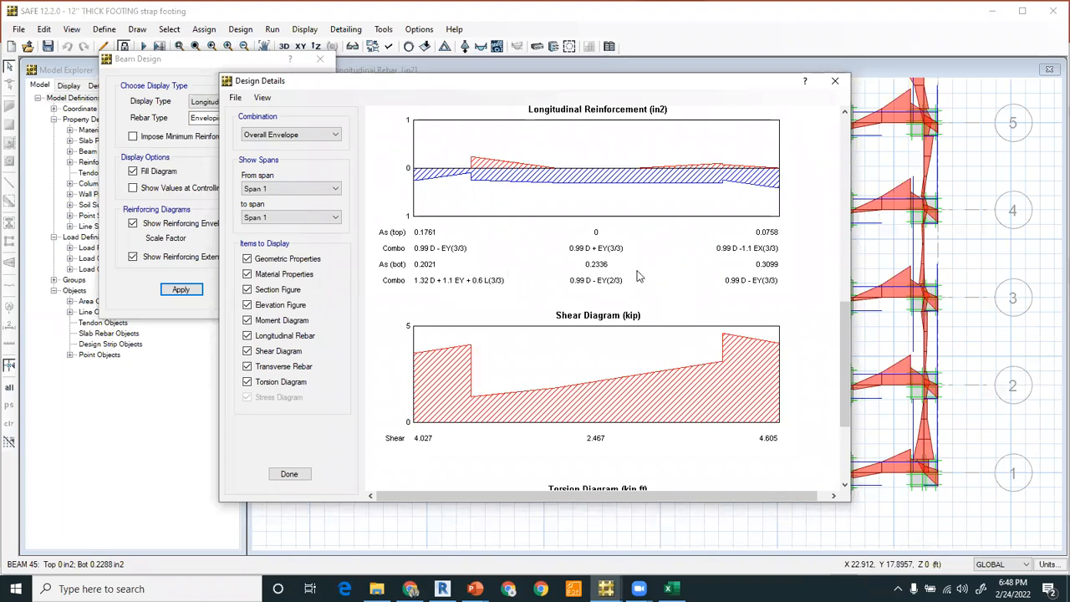
click(834, 81)
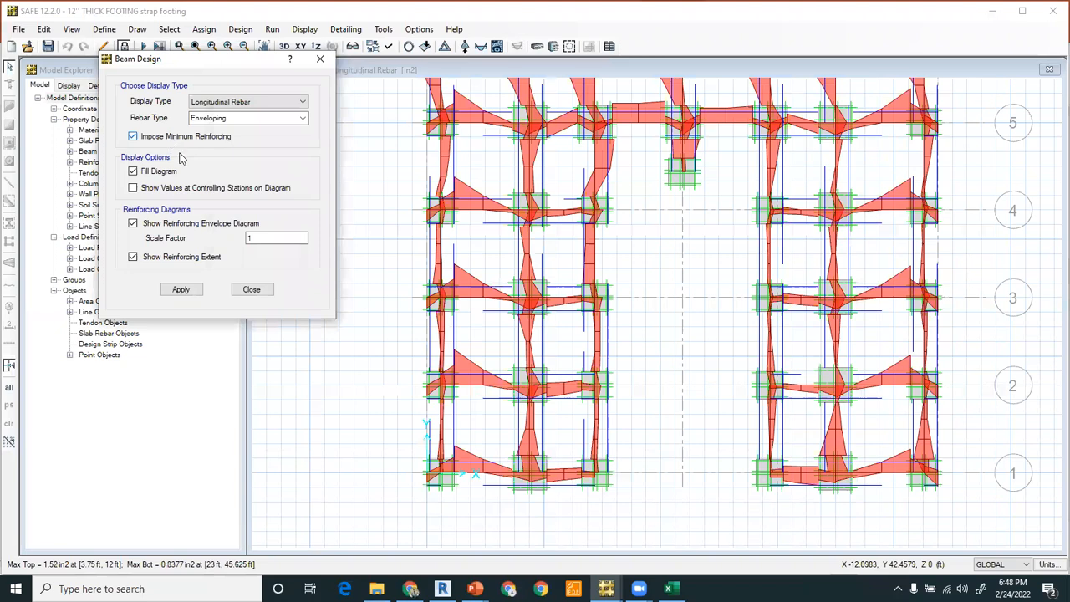
Apply Impose Minimum Reinforcing to the rebar diagram and review the design details of the grid line 2 beam between A and B
click(187, 290)
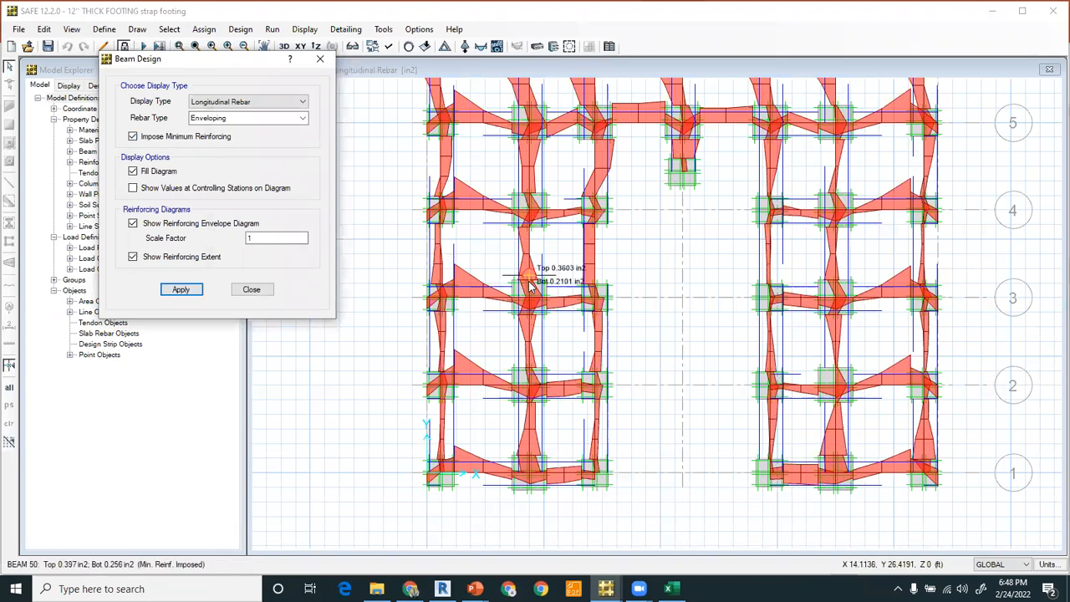
right_click(488, 382)
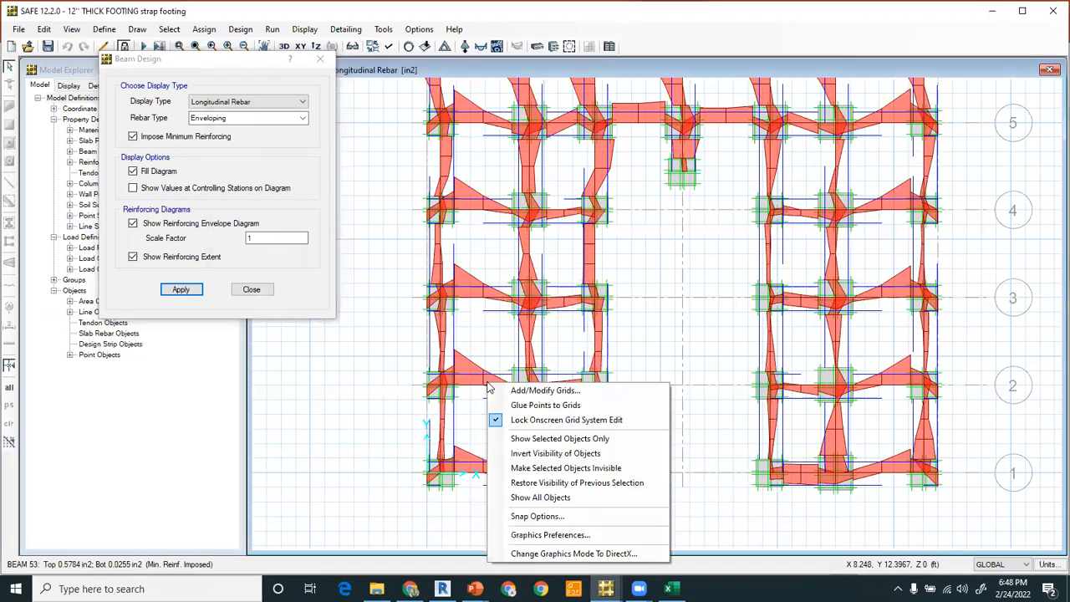
right_click(485, 383)
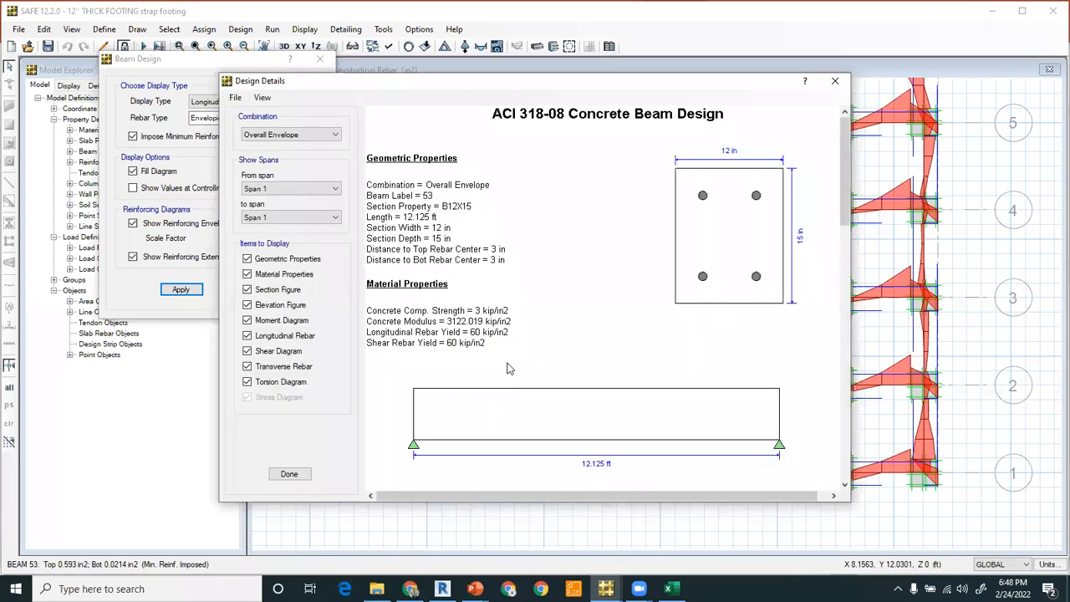
scroll(509, 369, down, 6)
scroll(508, 369, down, 1)
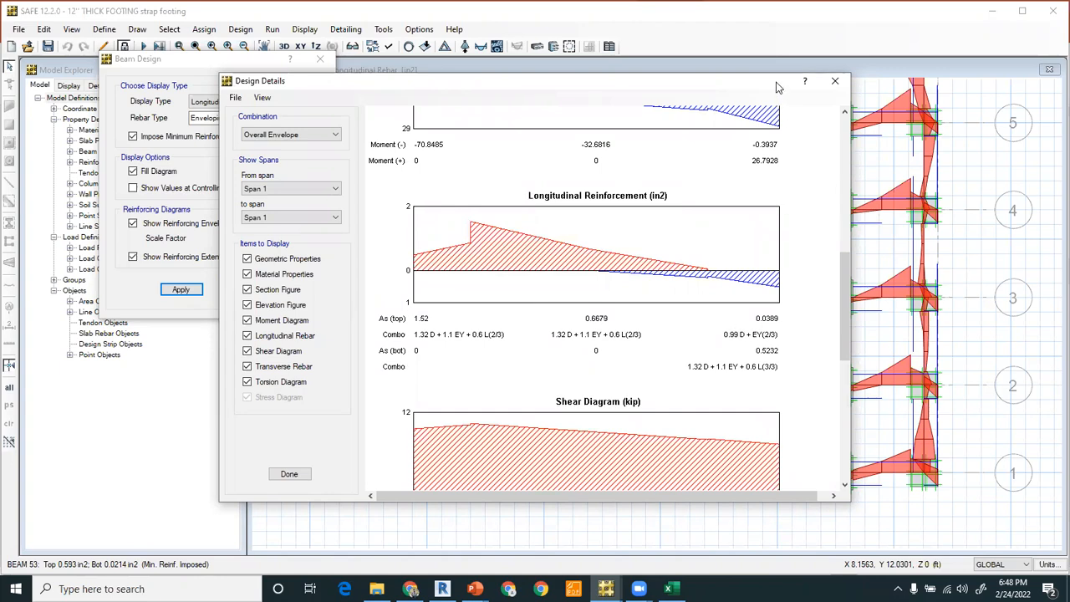
drag(794, 87, 641, 98)
click(677, 95)
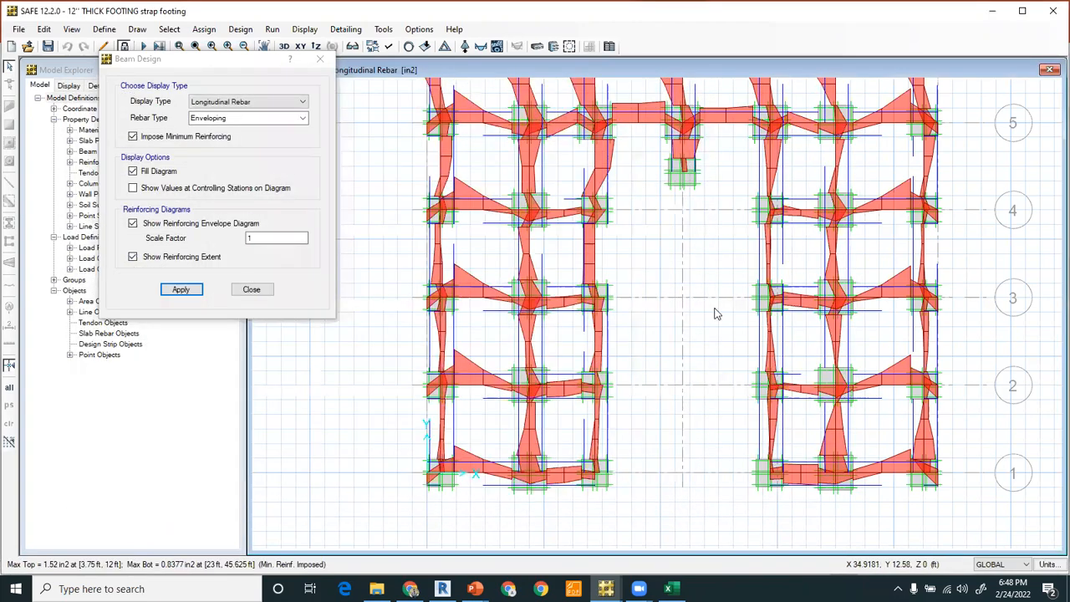
Open the design details of the grid line 2 beam in the rightmost bay and review its moment and longitudinal reinforcement
middle_drag(708, 293, 658, 315)
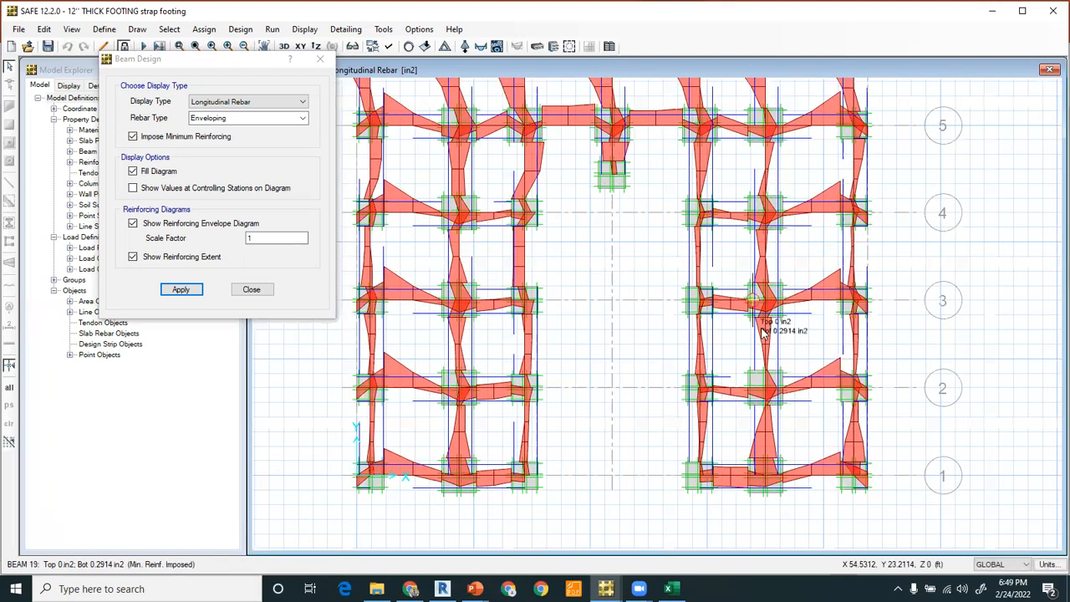
right_click(810, 393)
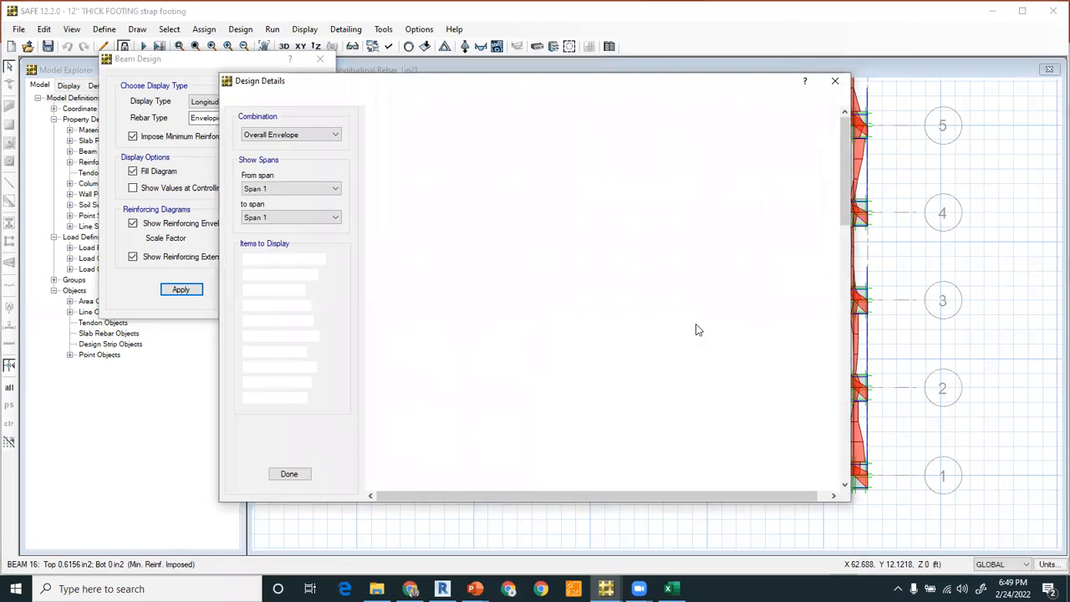
scroll(637, 340, down, 5)
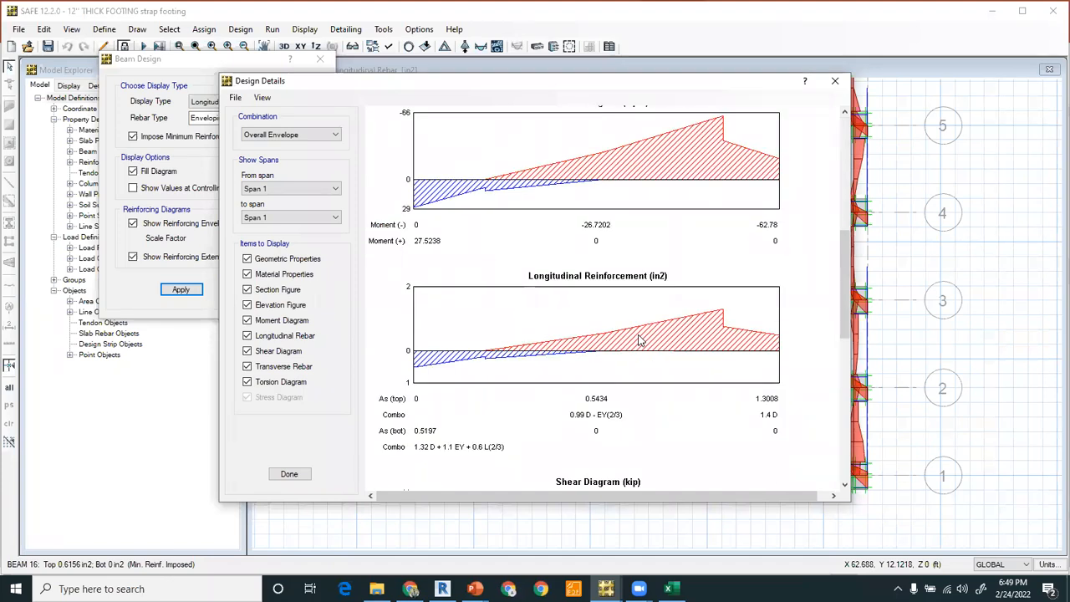
scroll(640, 339, down, 2)
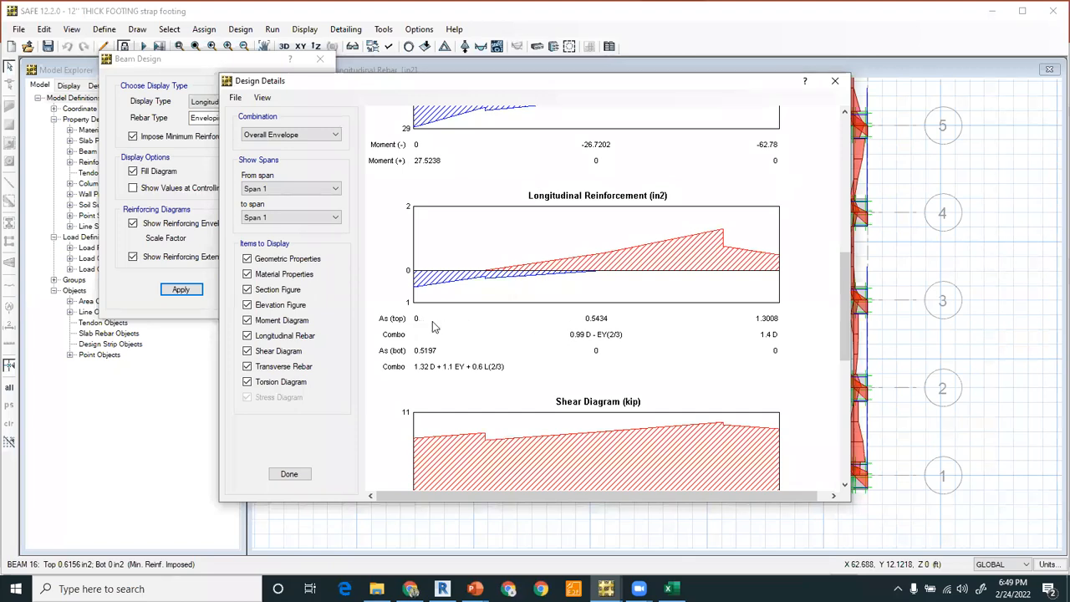
click(833, 82)
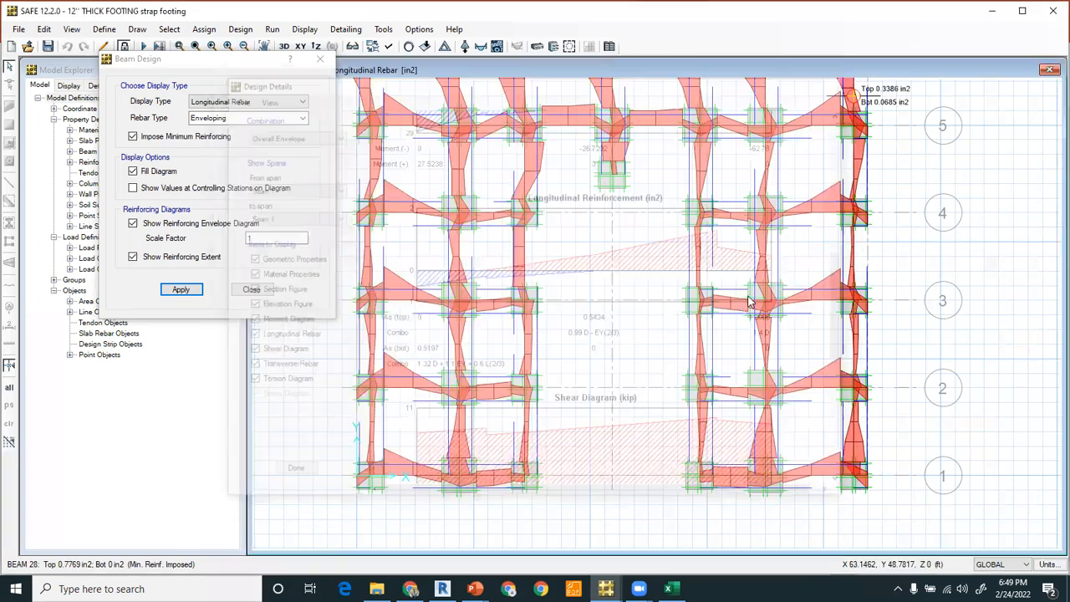
Open the design details of the grid line 4 beam in the rightmost bay and review its longitudinal reinforcement and shear diagrams
right_click(814, 210)
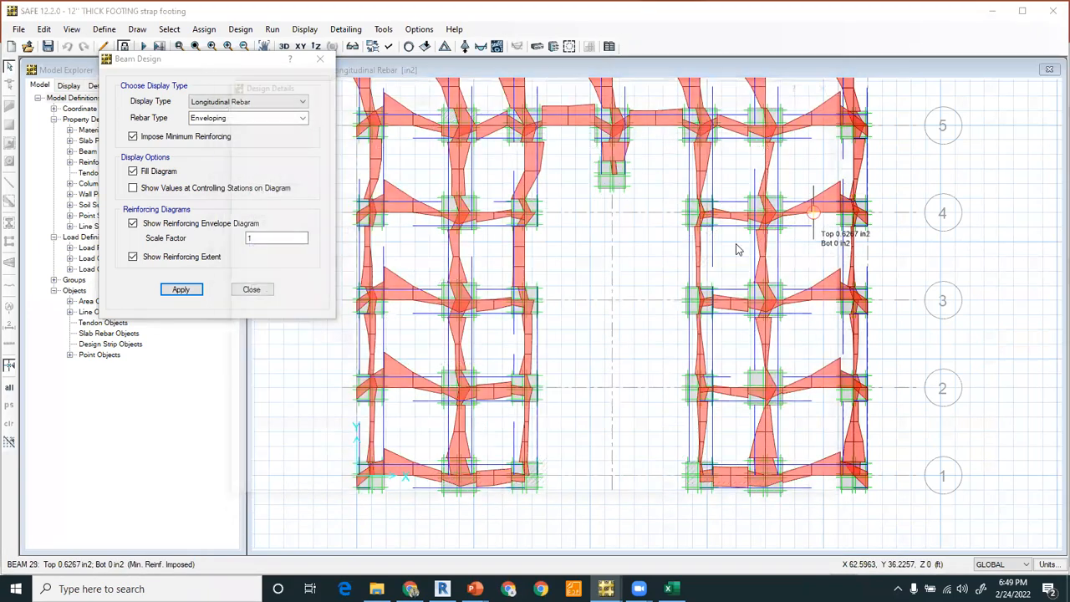
scroll(608, 312, down, 15)
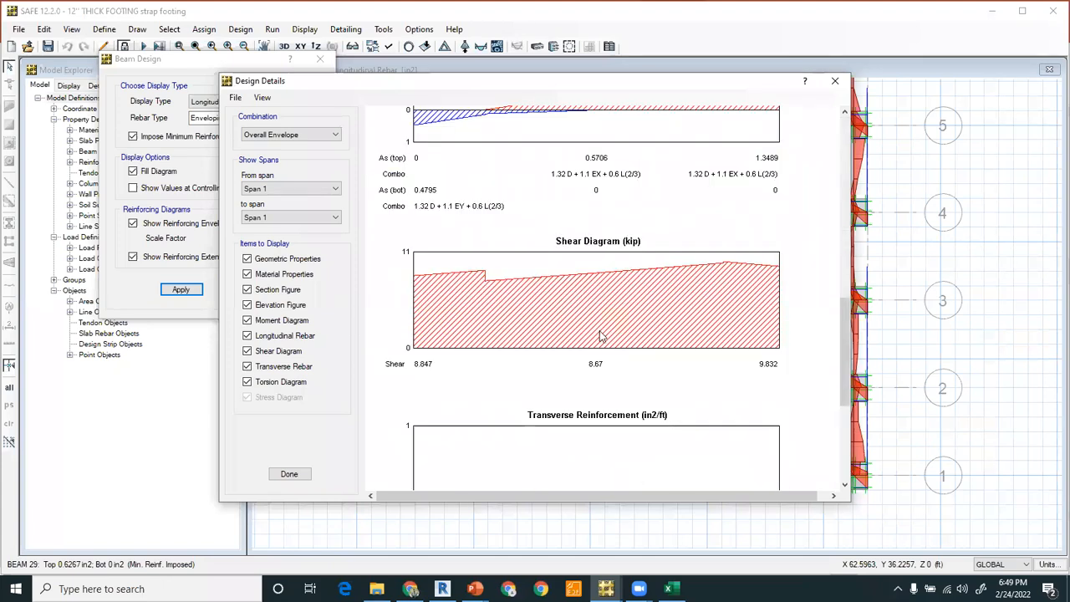
scroll(602, 334, up, 2)
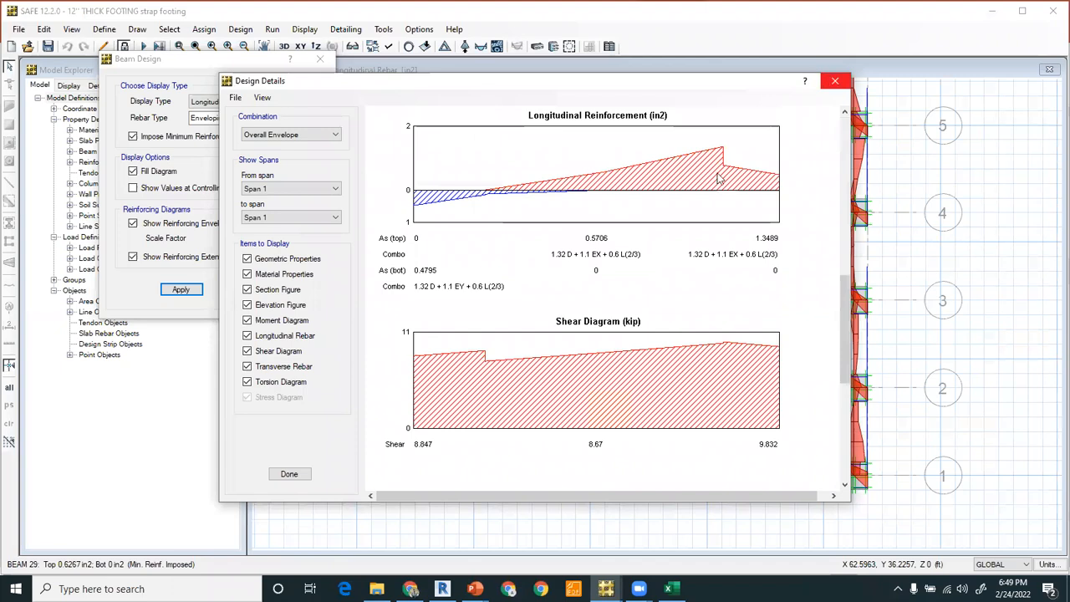
click(834, 82)
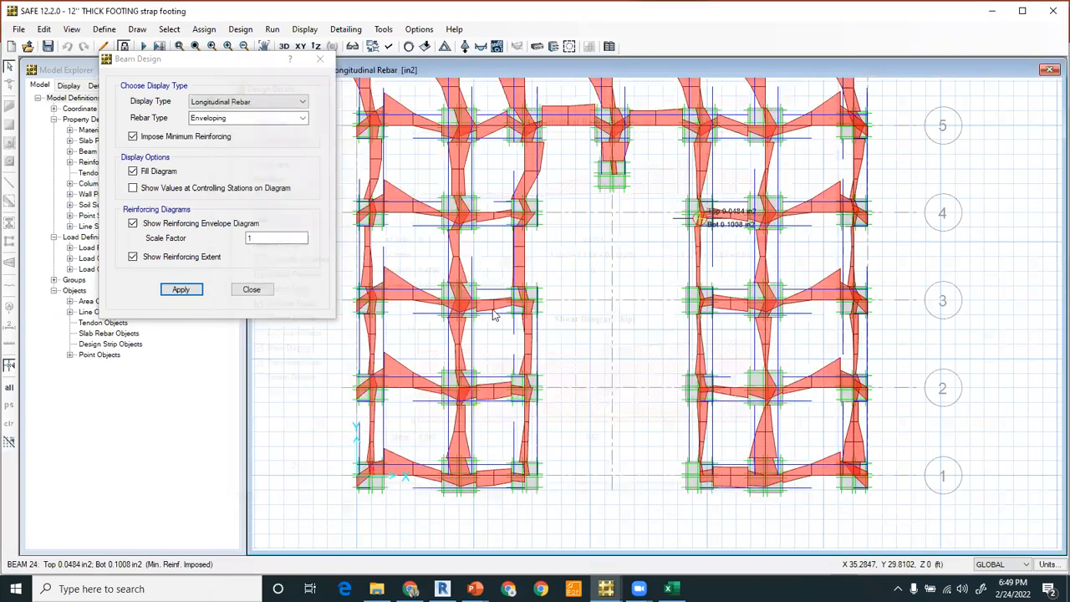
Review the moment and longitudinal reinforcement in the design details of the vertical beam on grid line B between grid lines 3 and 4
right_click(462, 266)
scroll(628, 282, down, 8)
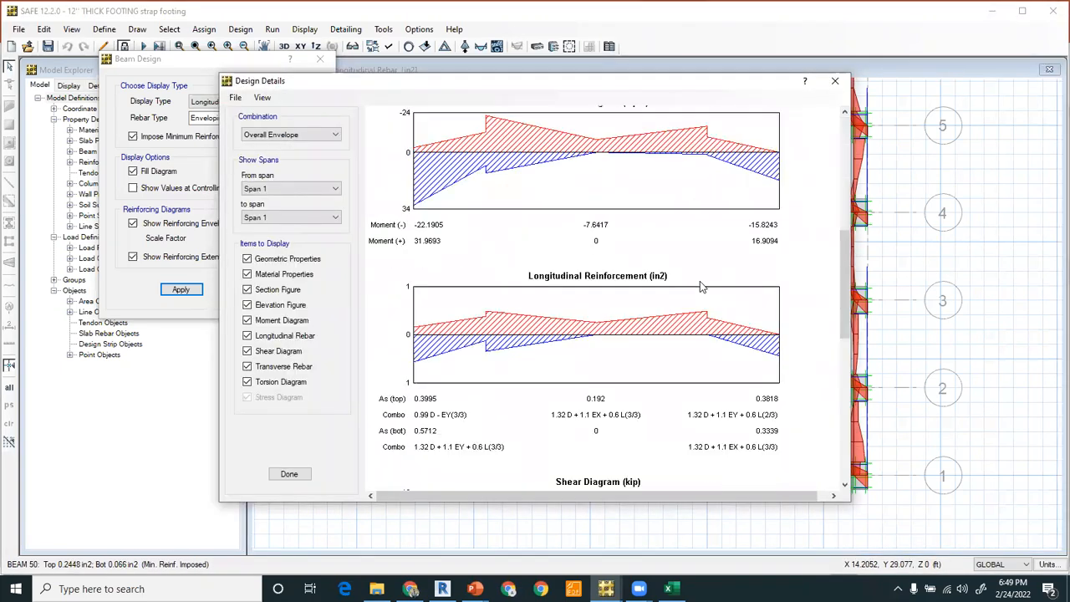
scroll(701, 287, down, 1)
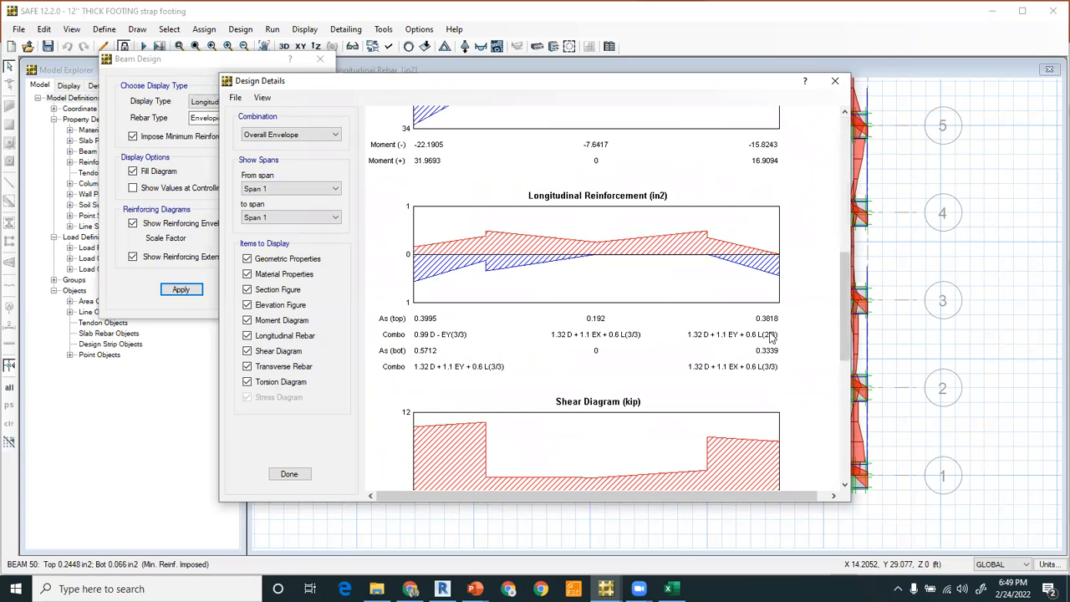
click(834, 85)
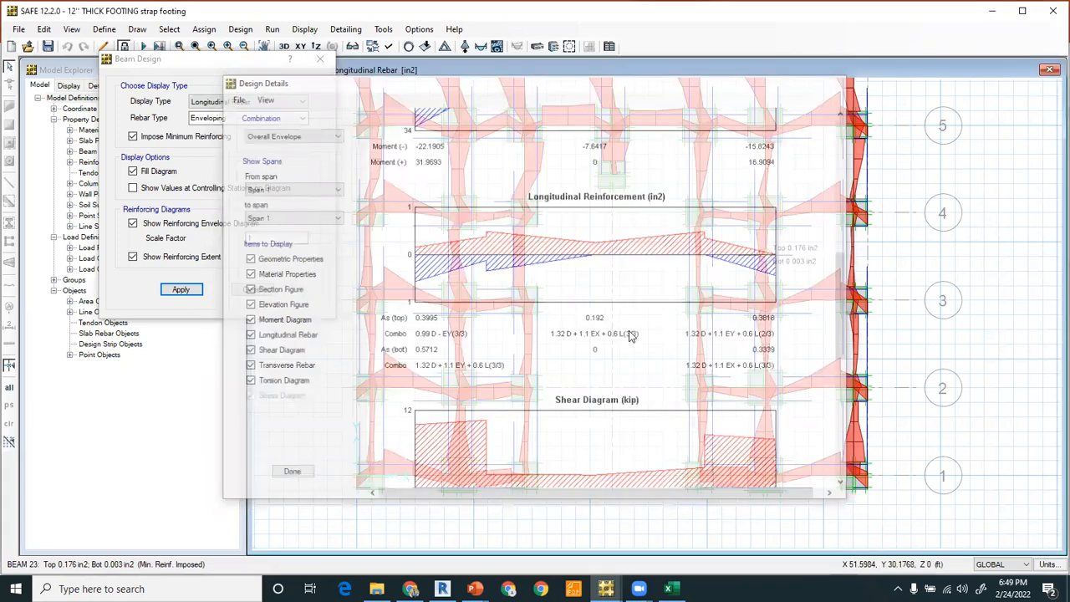
Open the design details of the grid line 1 beam between A and B and review its longitudinal reinforcement
right_click(475, 437)
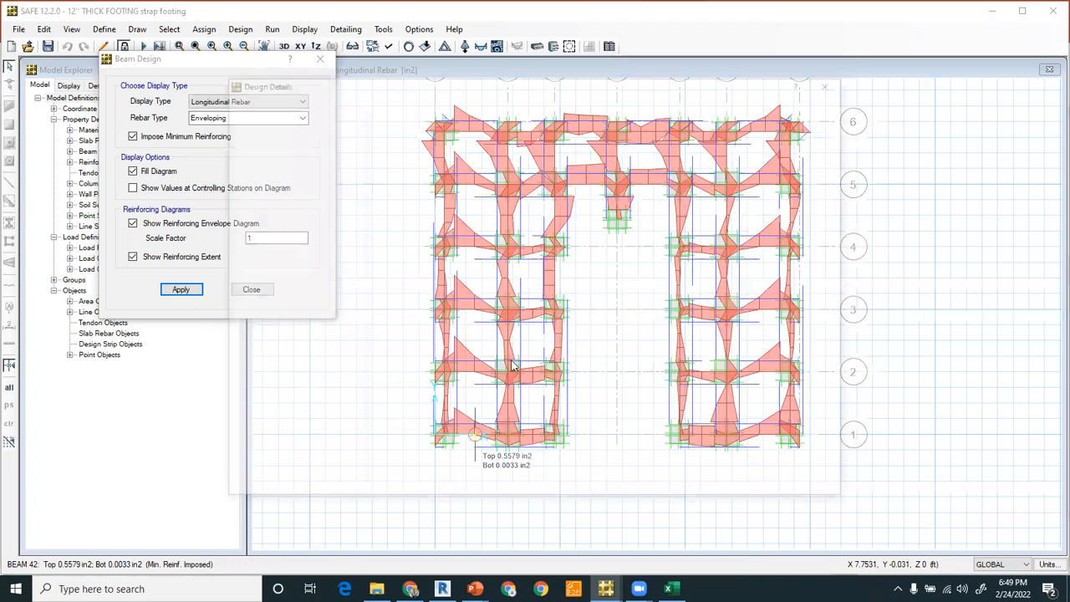
scroll(544, 332, down, 2)
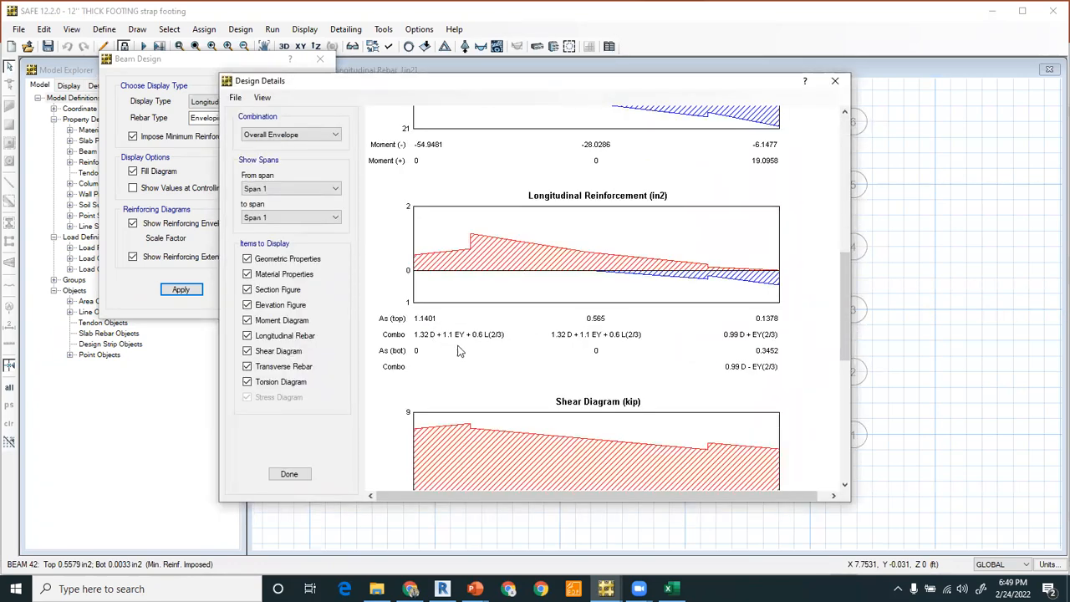
click(833, 81)
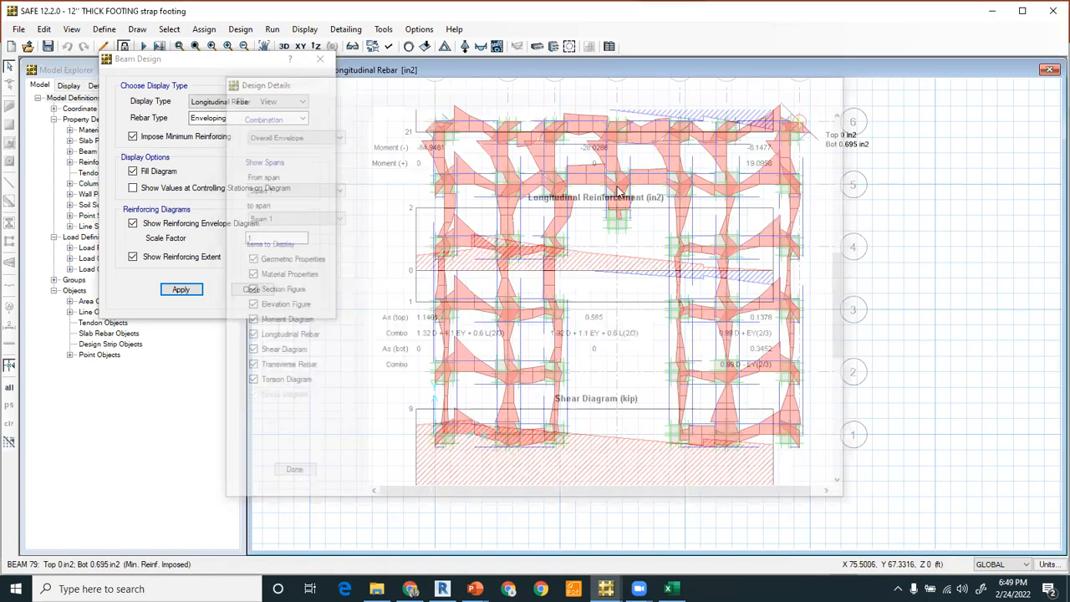
Try to open the design details of the grid line 5 beam just left of the central footing
right_click(588, 183)
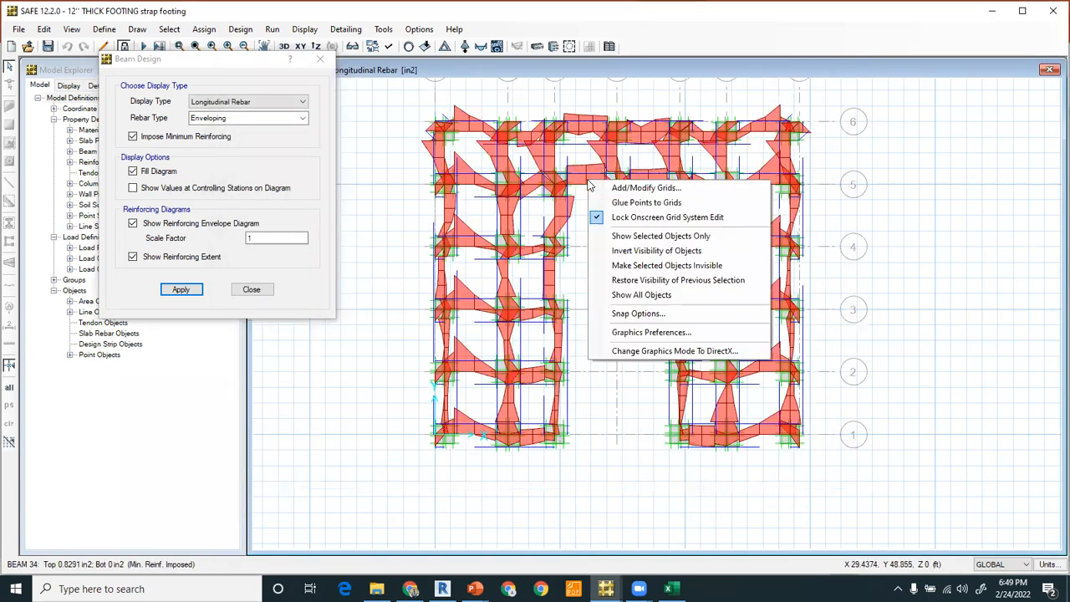
click(609, 188)
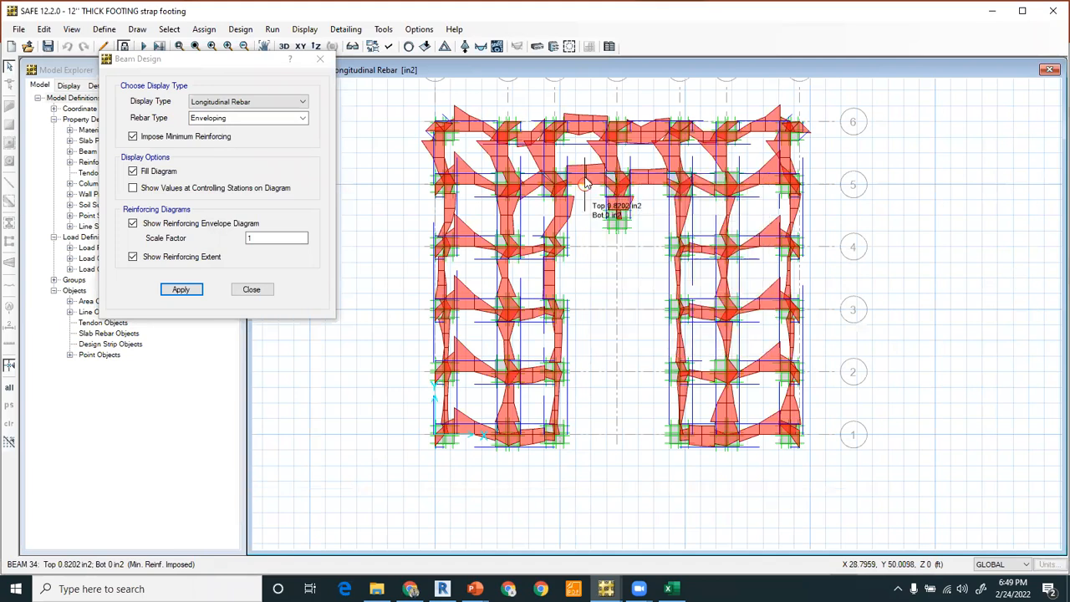
click(685, 200)
scroll(593, 185, up, 3)
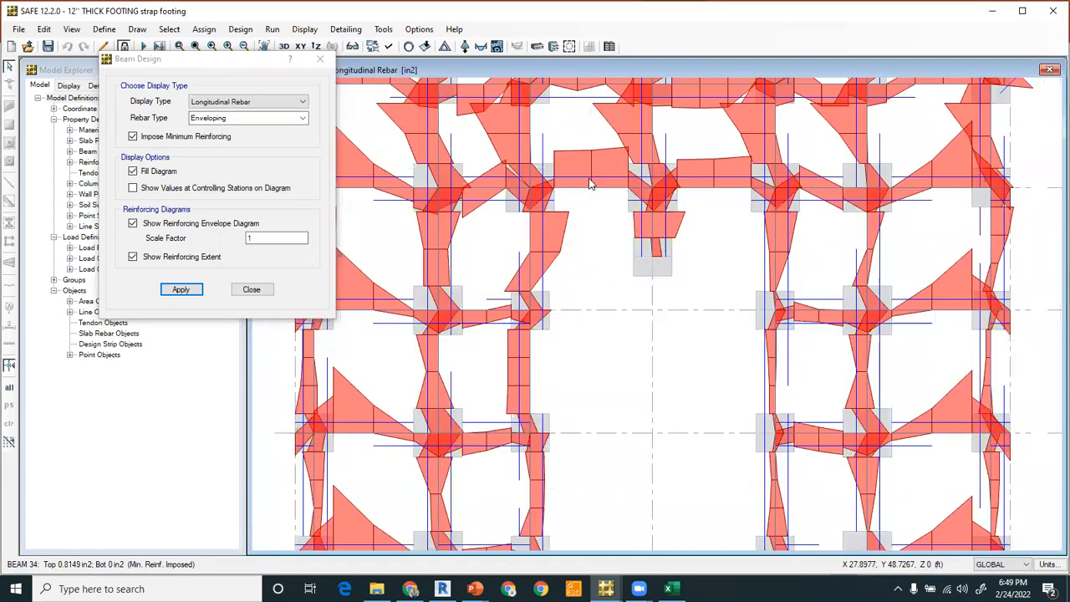
right_click(593, 189)
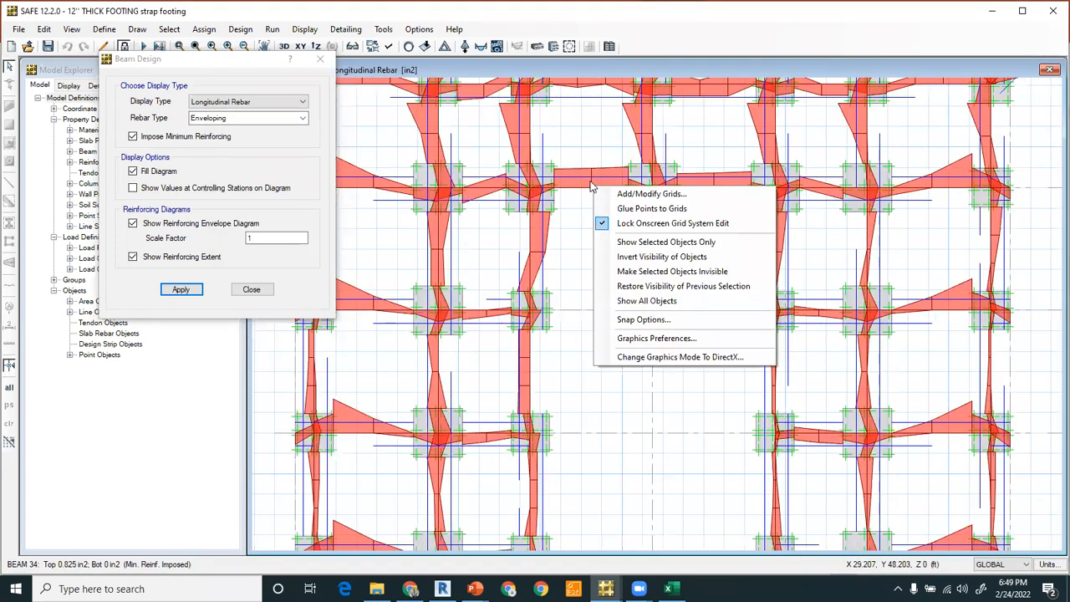
click(591, 185)
right_click(591, 186)
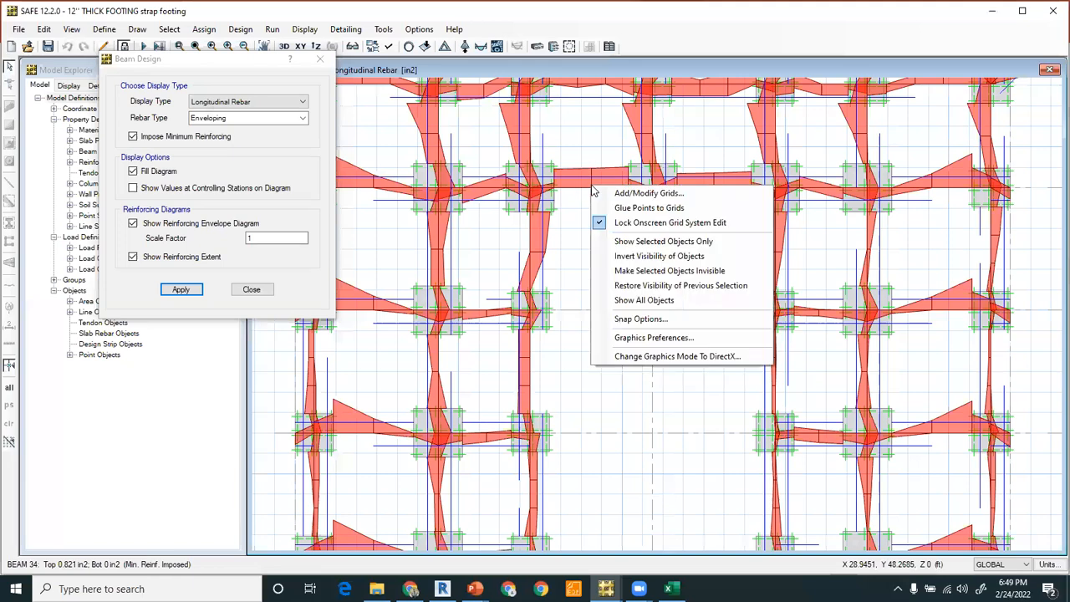
click(542, 192)
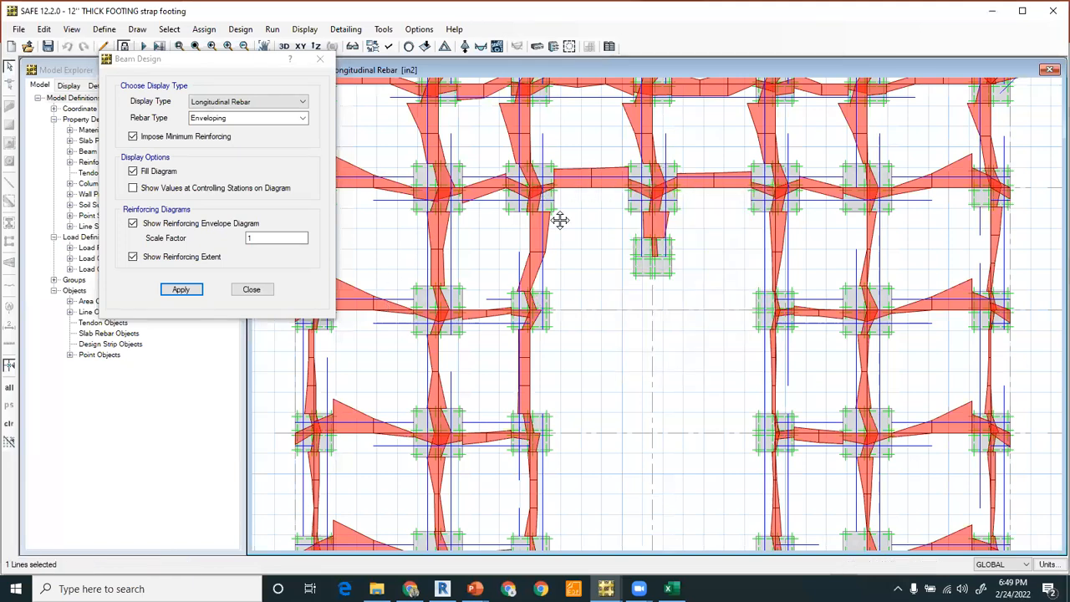
middle_drag(560, 220, 713, 203)
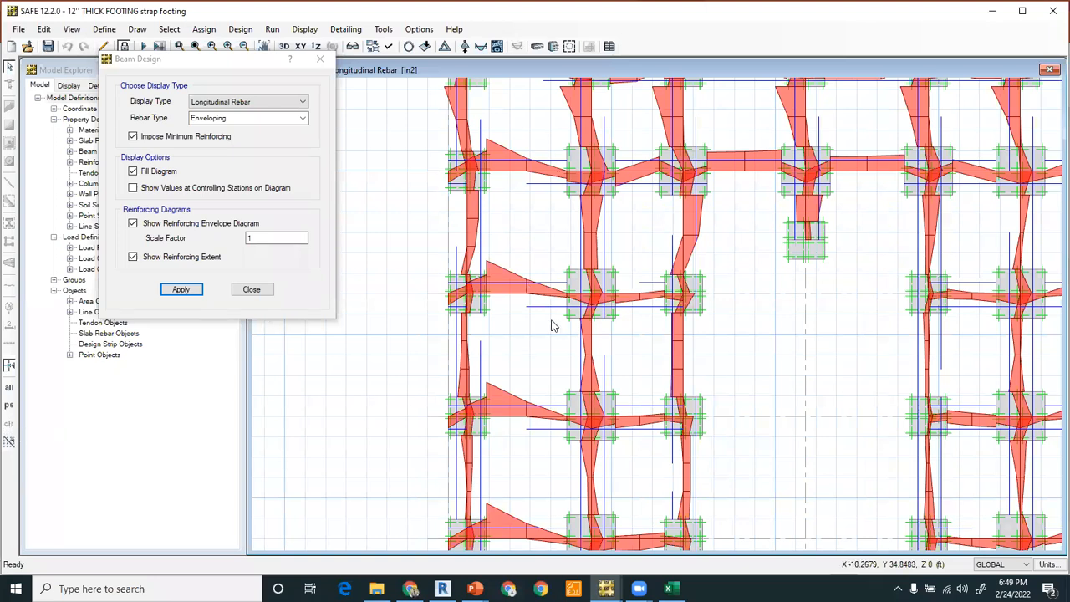
Examine the longitudinal rebar values along the grid line 4 and grid line 3 beams between grid lines A and C
right_click(515, 295)
key(Escape)
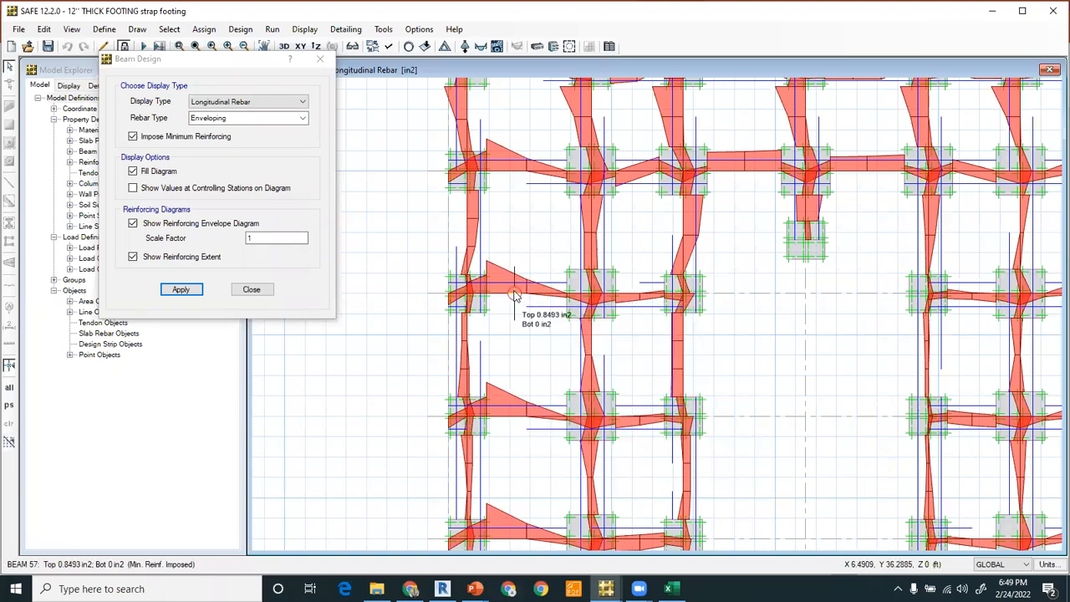
right_click(515, 294)
click(449, 336)
scroll(530, 343, down, 2)
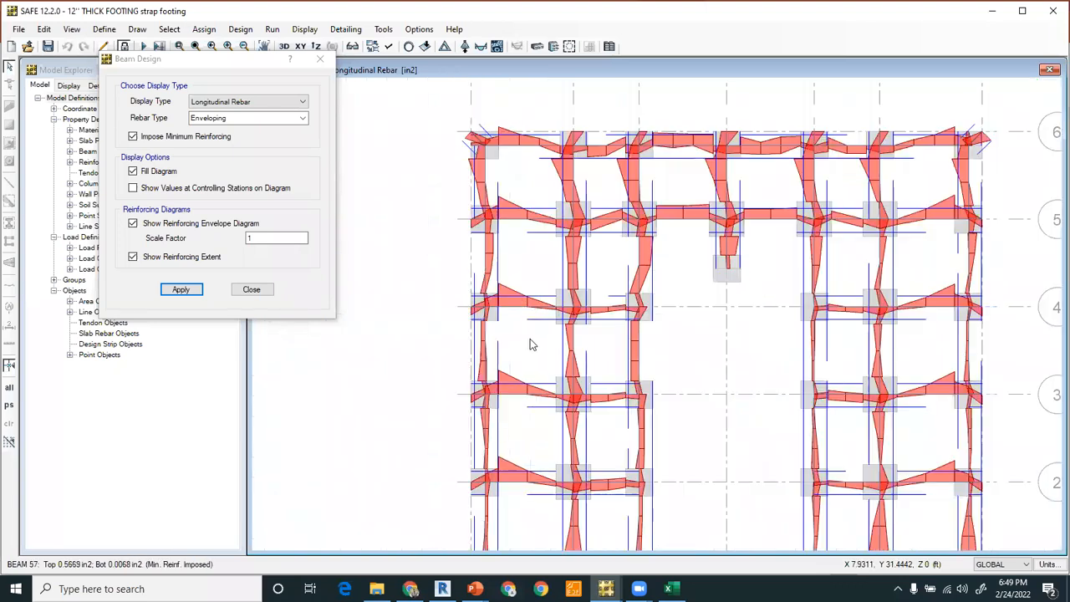
middle_drag(611, 306, 612, 306)
scroll(612, 306, up, 5)
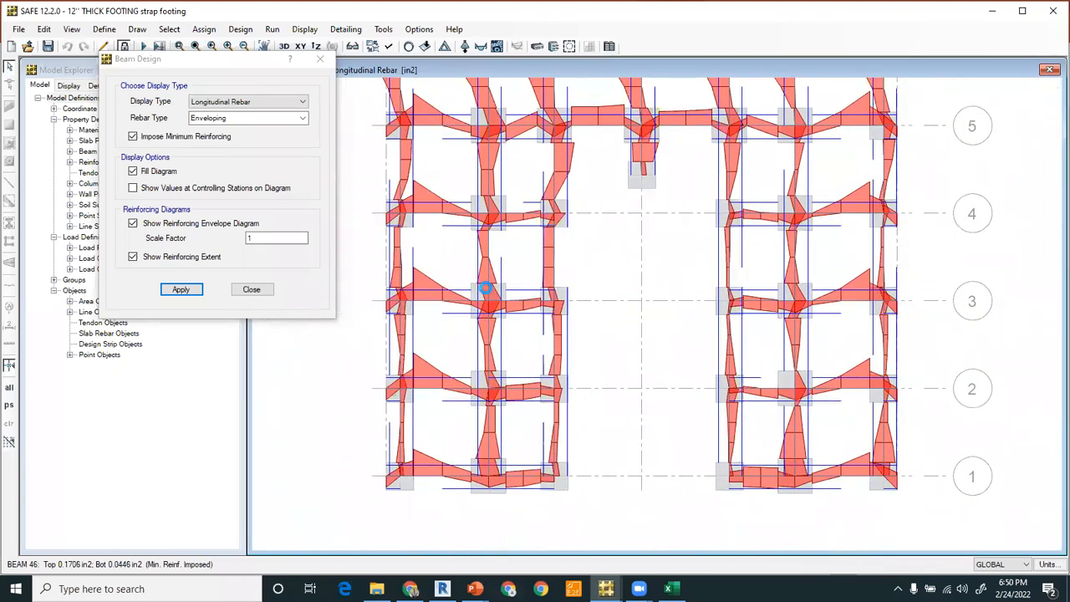
click(453, 321)
click(464, 336)
mouse_move(491, 321)
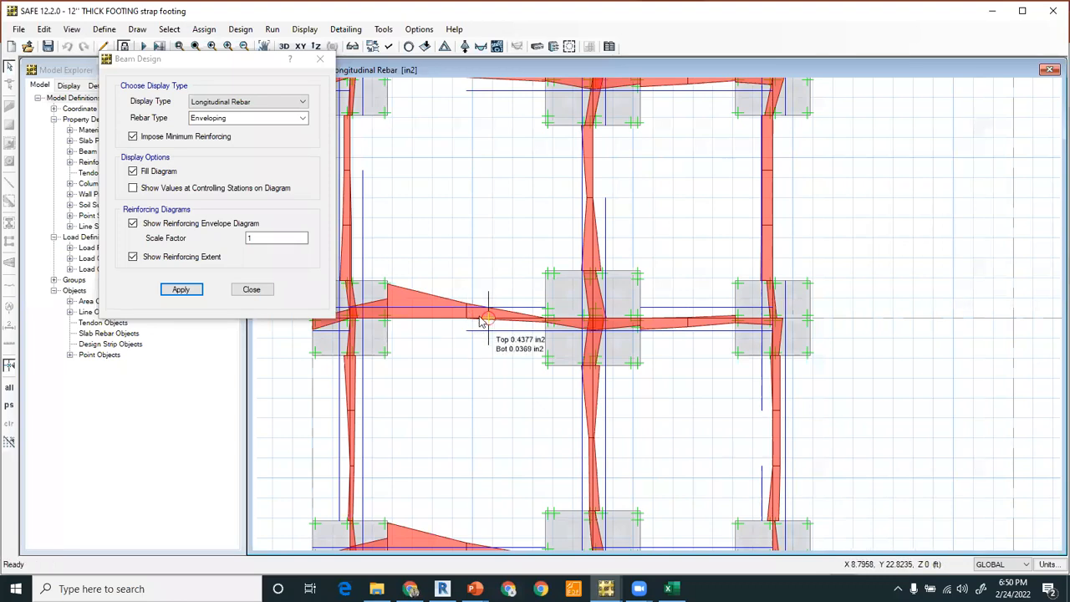
mouse_move(774, 358)
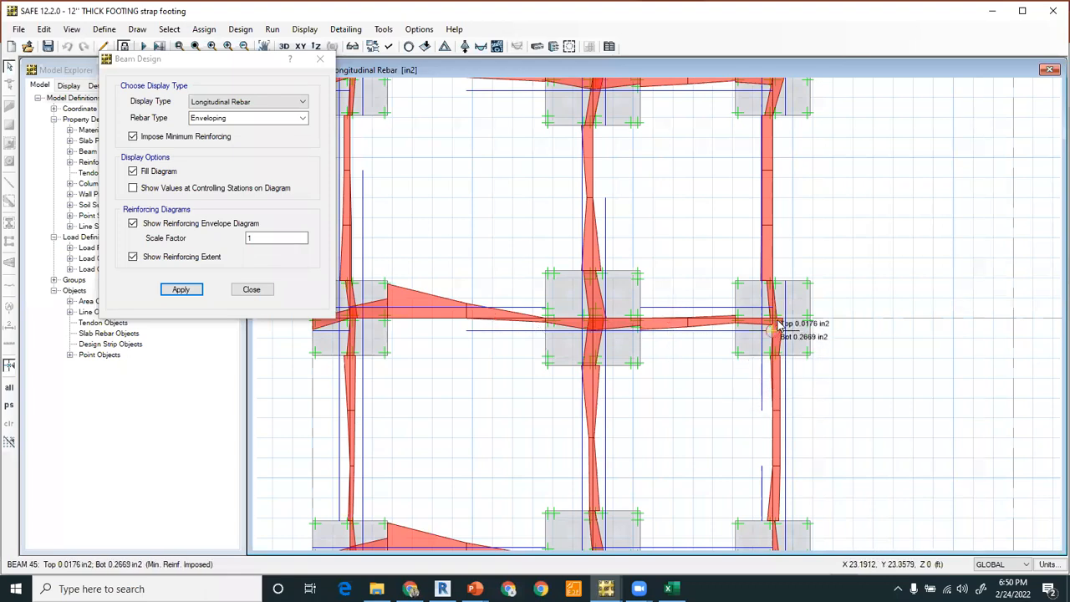
Open the design details of the grid line A beam between grid lines 4 and 5 and review its moment and longitudinal reinforcement
scroll(558, 347, down, 1)
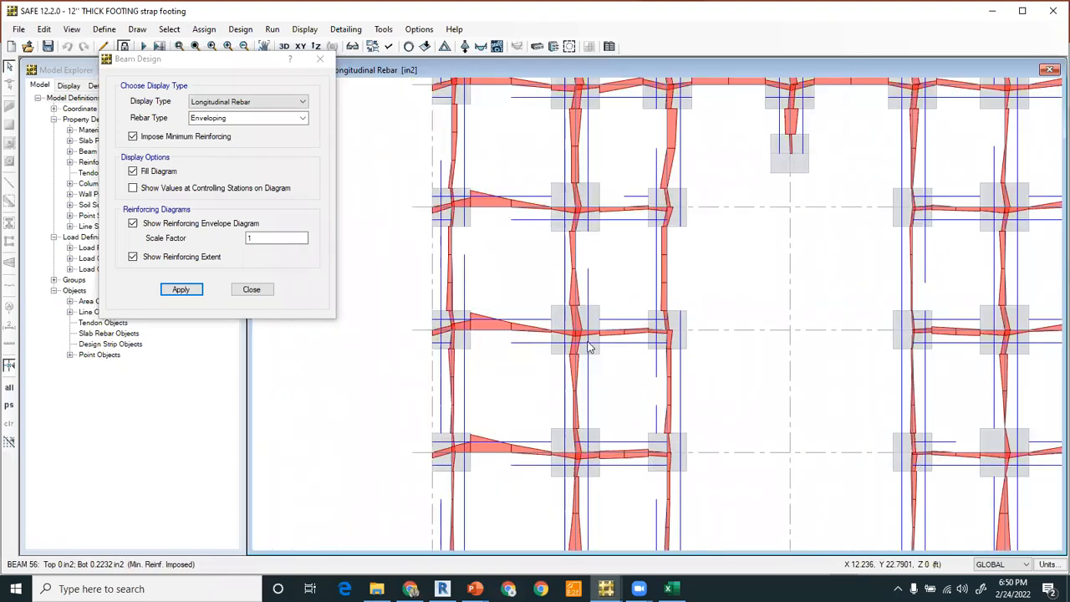
scroll(577, 347, down, 1)
mouse_move(941, 226)
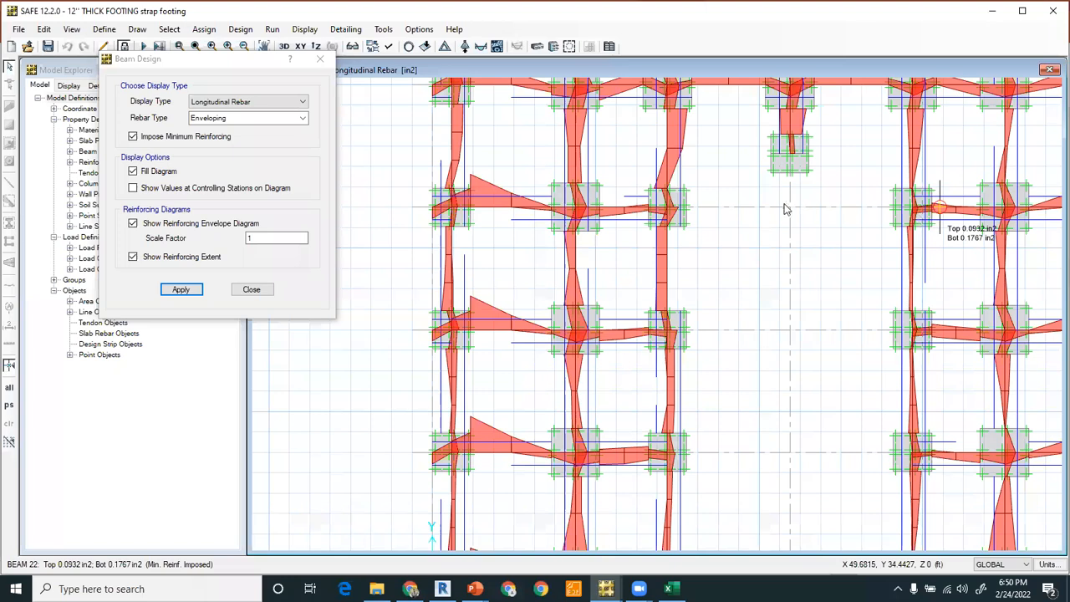
middle_drag(778, 220, 809, 349)
mouse_move(610, 299)
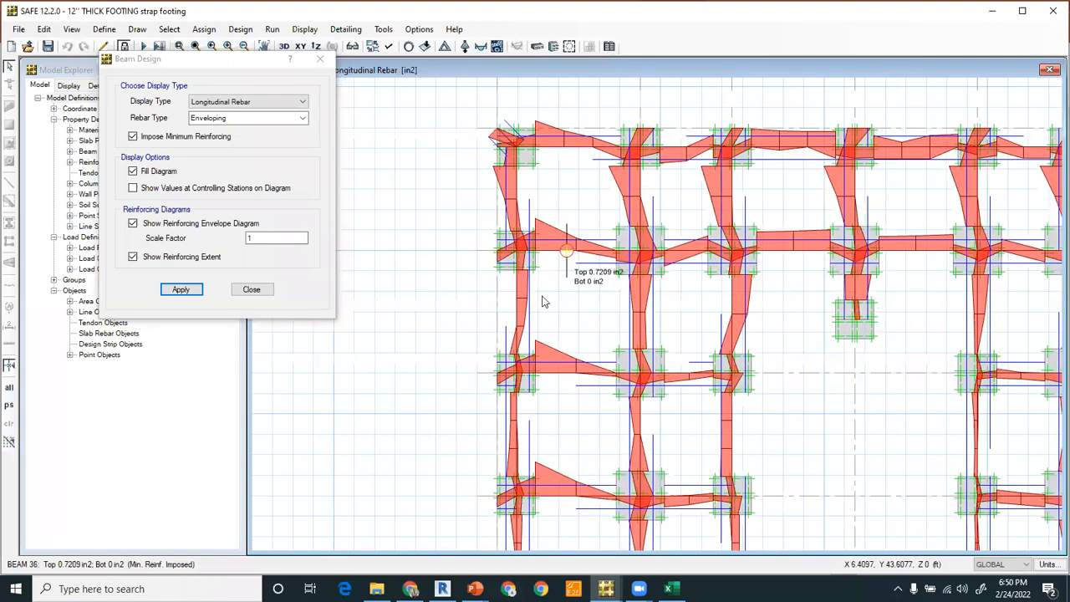
right_click(518, 309)
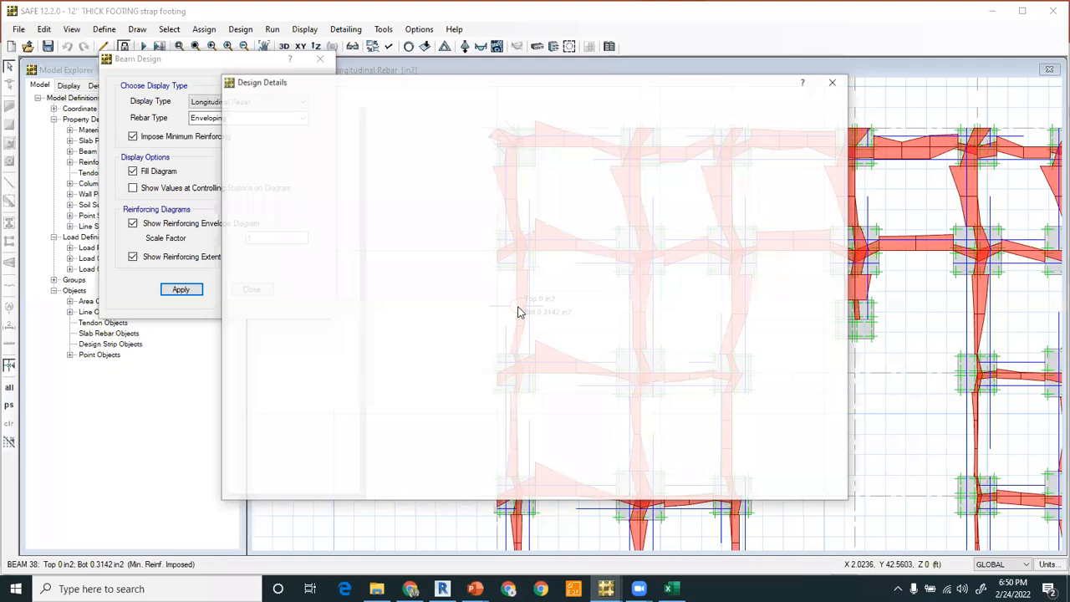
scroll(548, 328, down, 5)
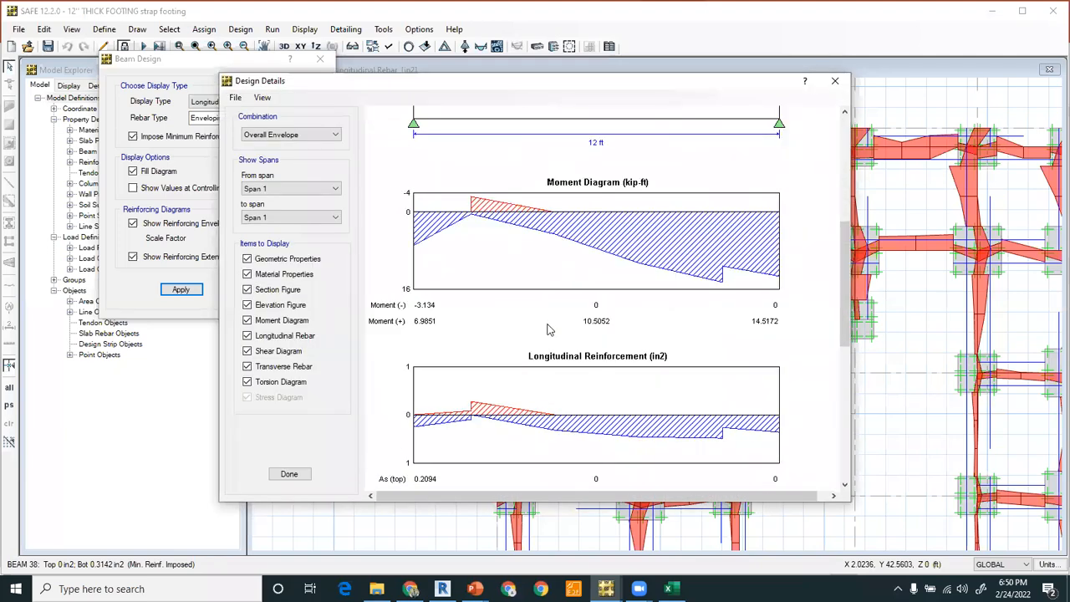
scroll(548, 329, down, 3)
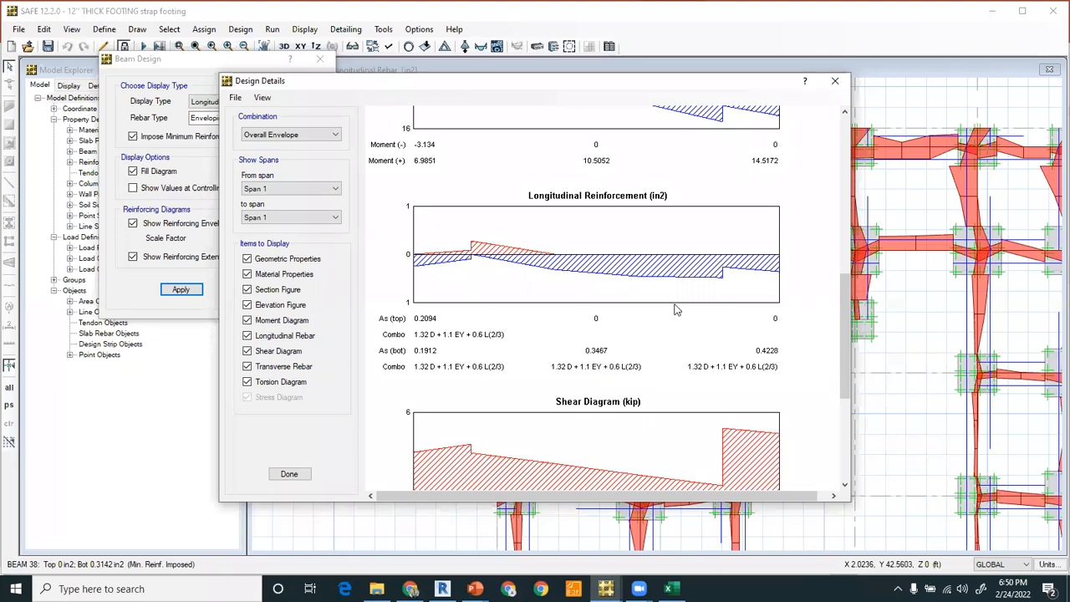
click(834, 81)
Examine the longitudinal rebar values of the short beam on grid line D below grid line 5 and the grid line 3 beam between A and B
middle_drag(773, 413, 635, 225)
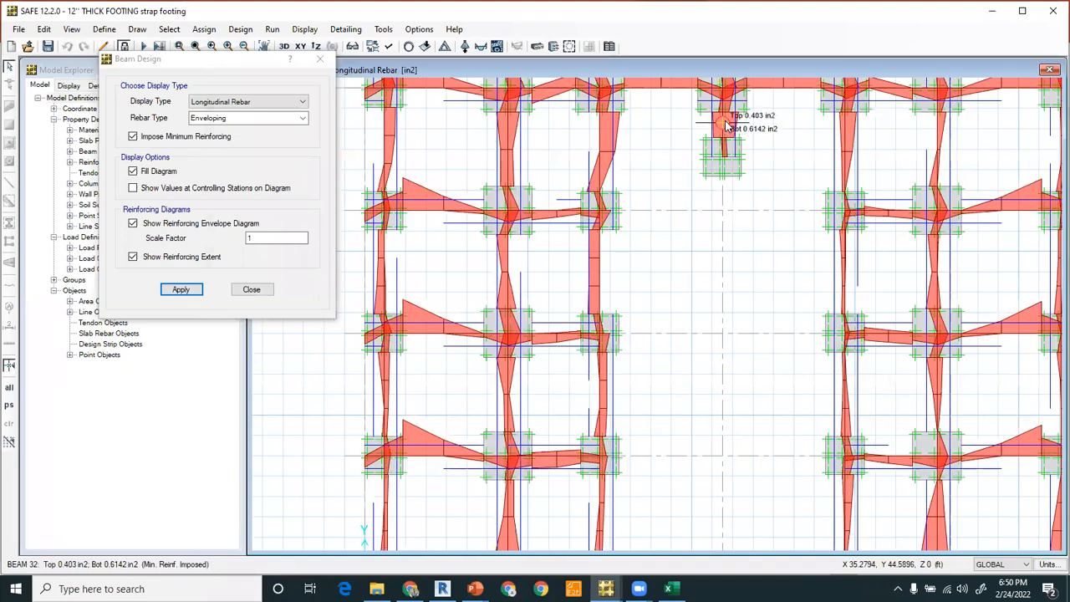
scroll(729, 159, up, 3)
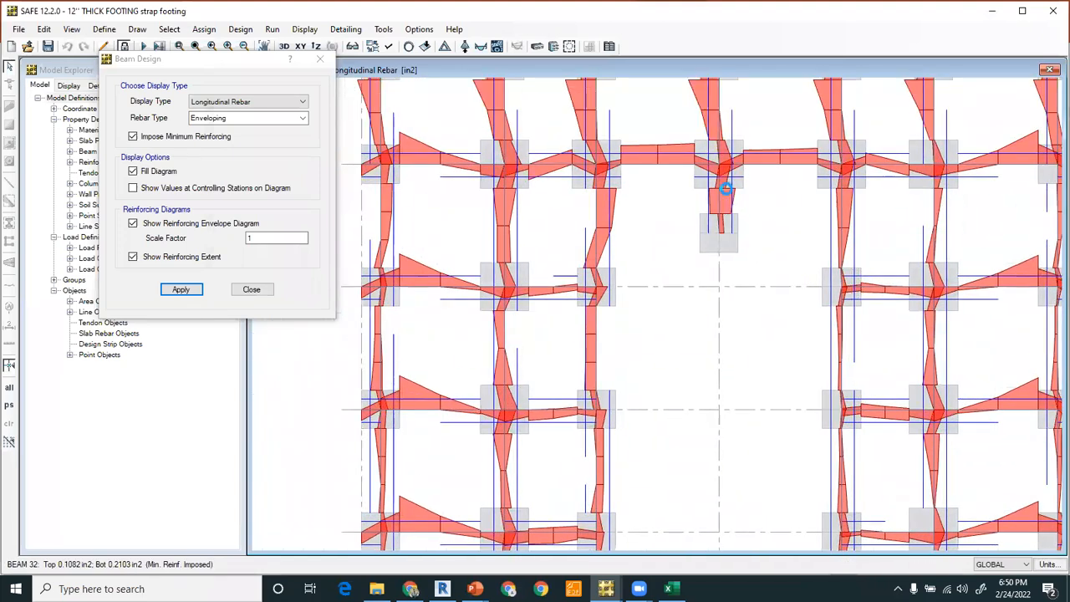
scroll(729, 194, up, 2)
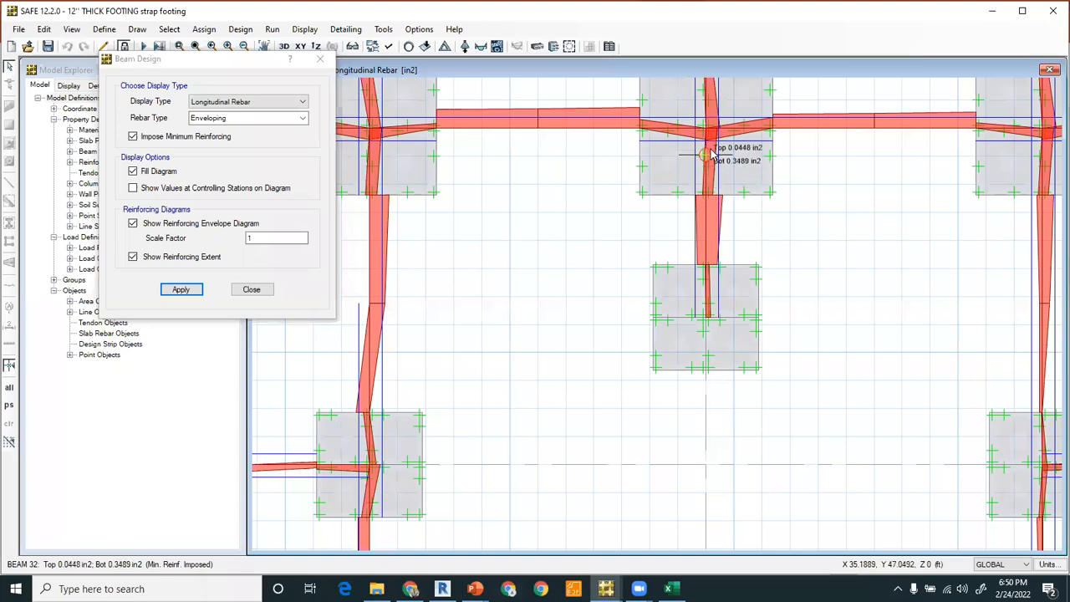
middle_drag(526, 430, 743, 167)
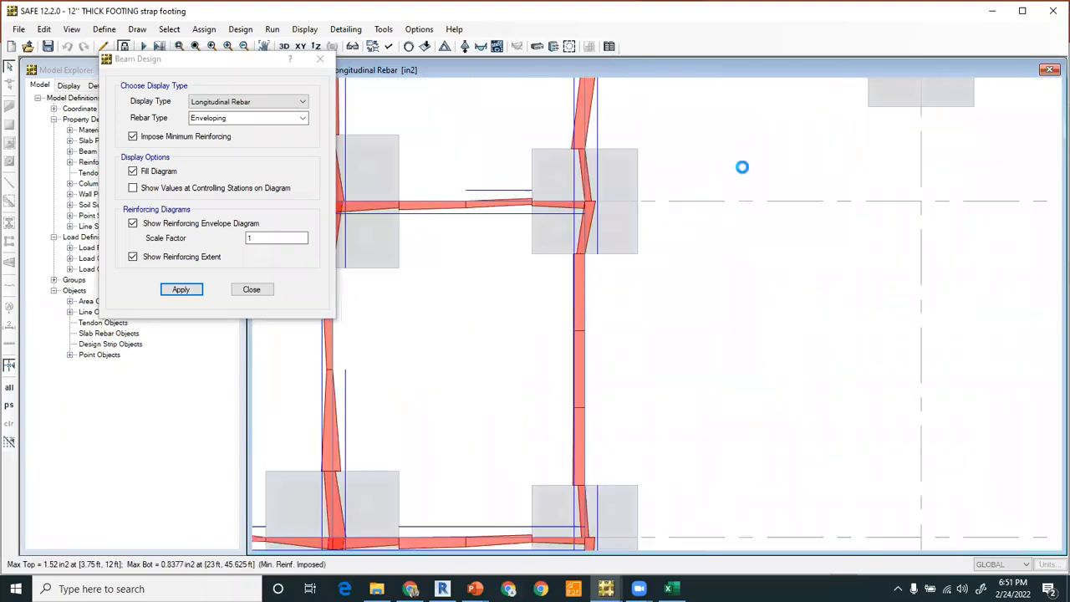
scroll(742, 169, down, 2)
middle_drag(668, 288, 953, 197)
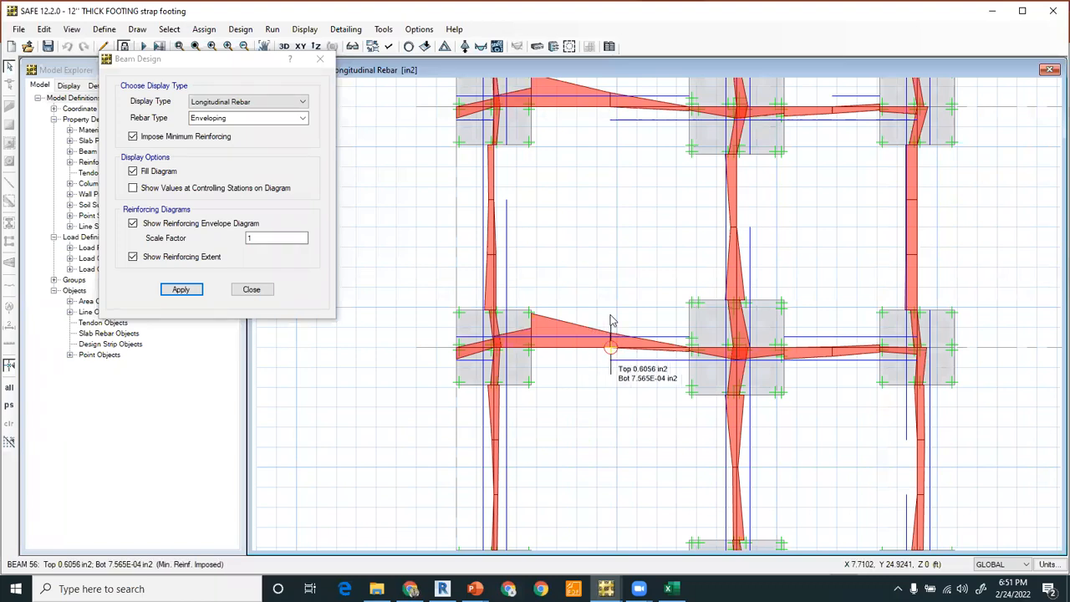
scroll(611, 315, down, 3)
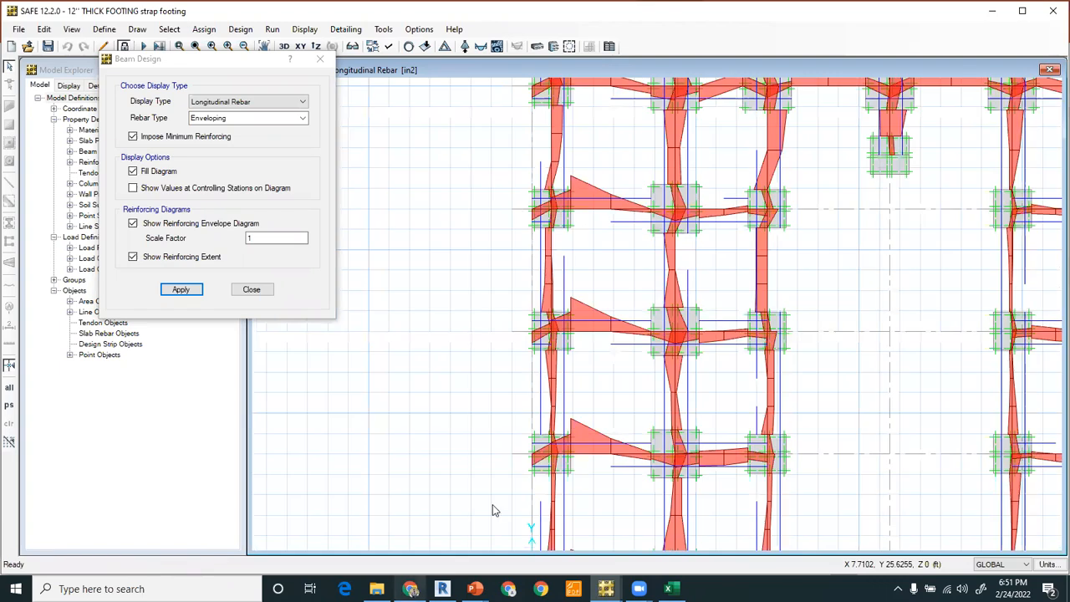
click(476, 588)
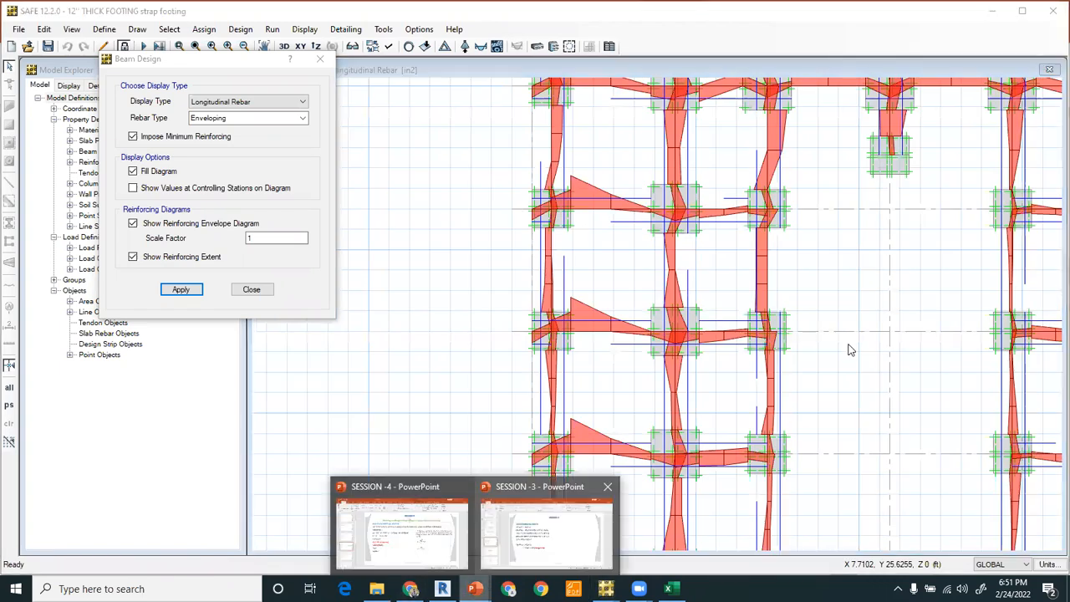
click(777, 351)
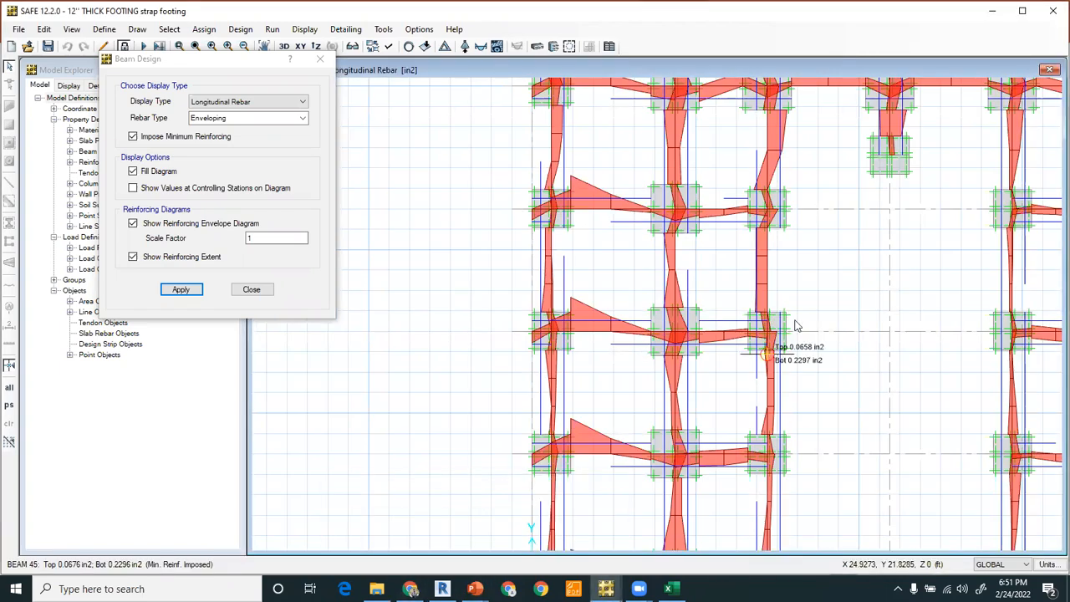
scroll(792, 322, down, 1)
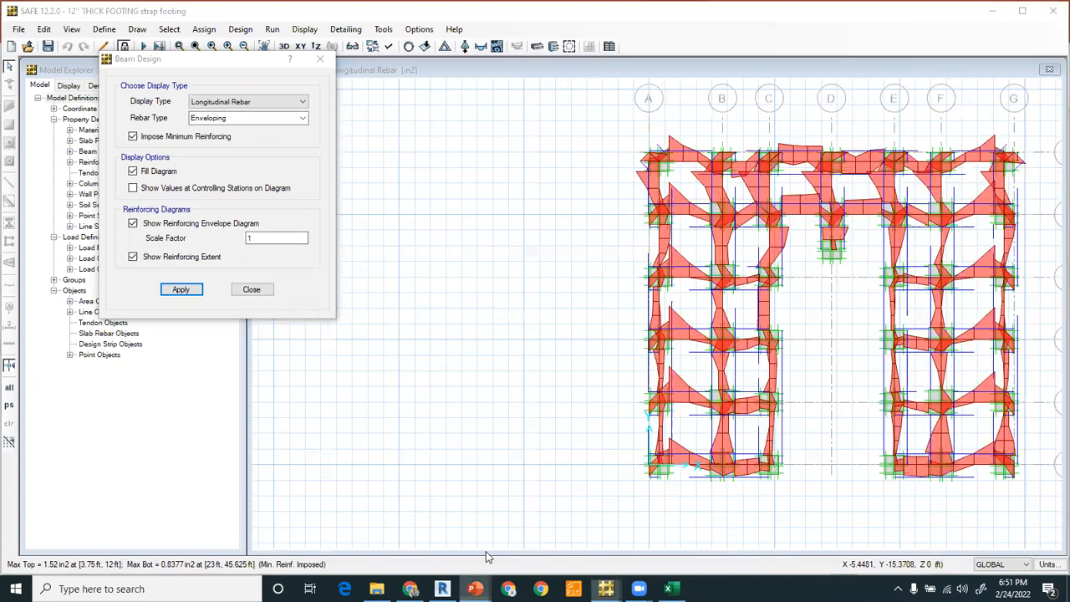
Switch to the SESSION -4 presentation in PowerPoint and record the SAFE results as Top = 1.52 in2 and Bottom = 0.62 in2
click(475, 588)
click(401, 526)
click(367, 411)
text(1.52)
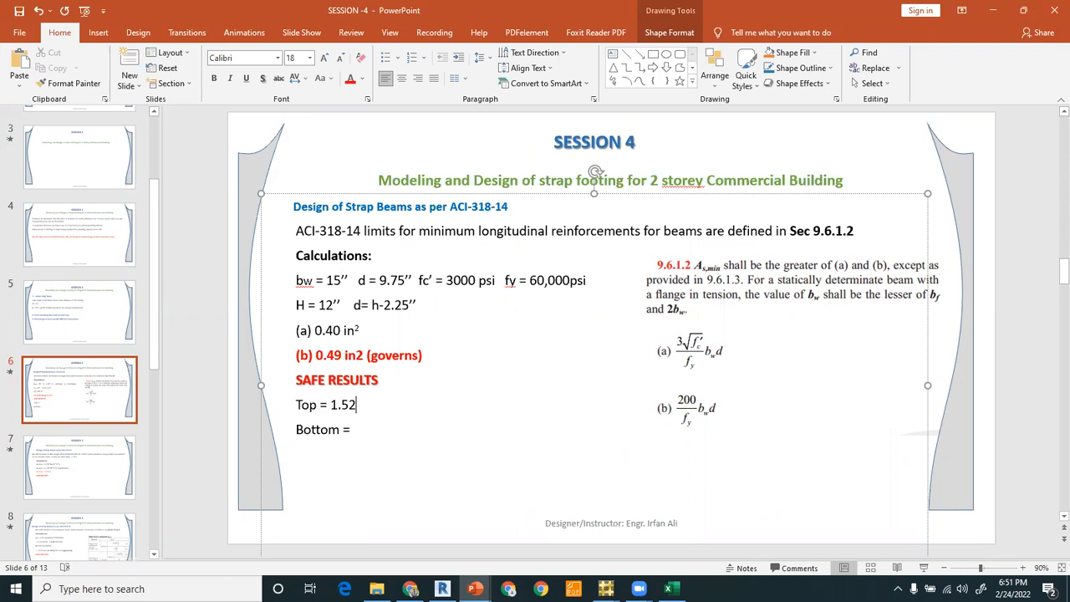
text( in2)
key(Down)
text(0.62 in2)
Review the top and bottom reinforcement results on the slide against the governing ACI minimum
drag(408, 431, 321, 431)
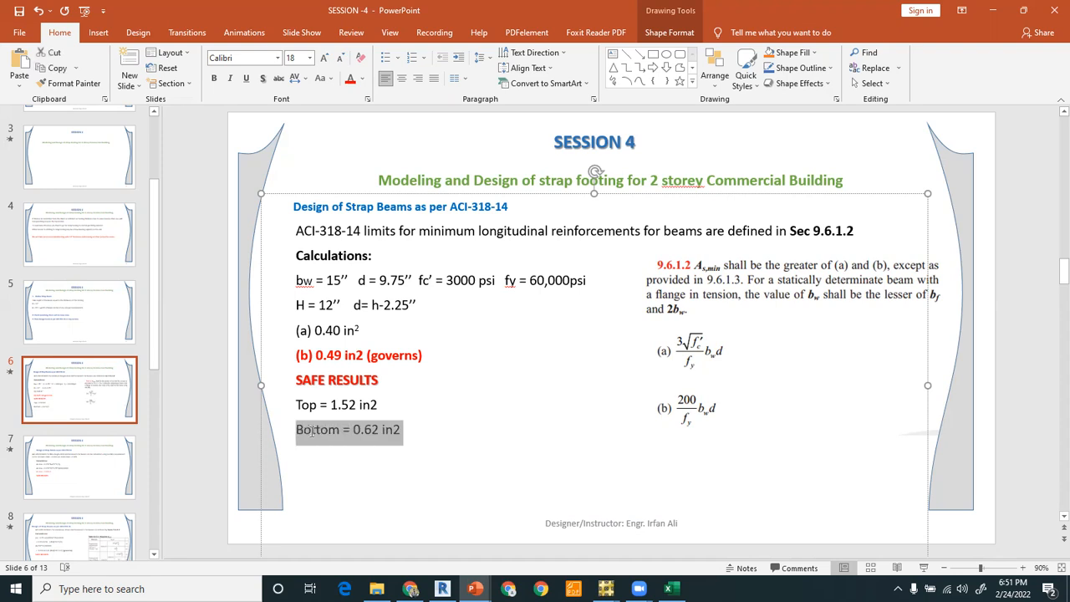
click(330, 474)
drag(382, 405, 296, 405)
click(402, 462)
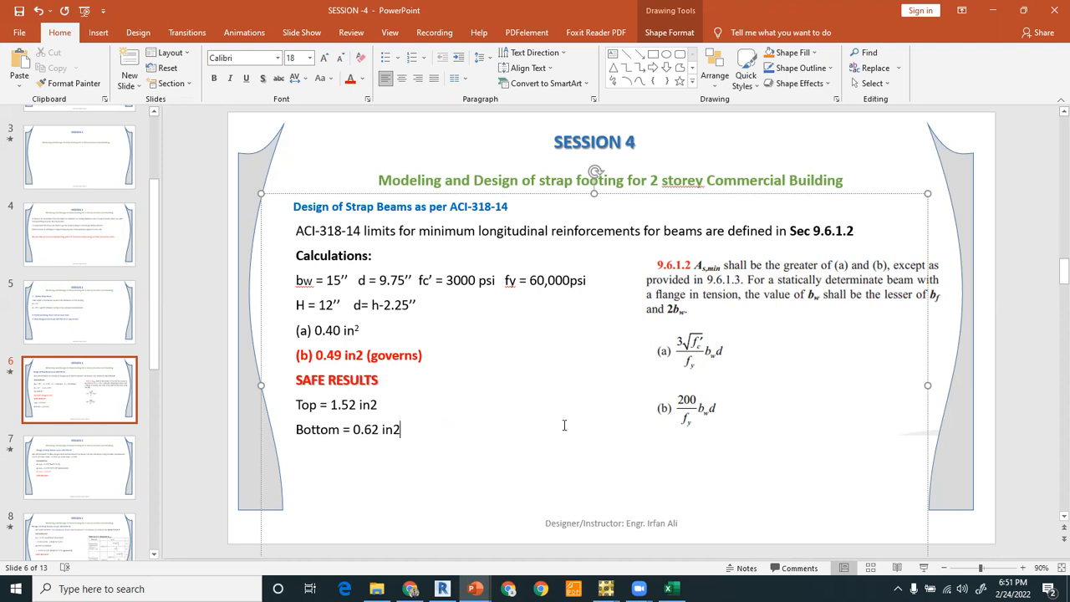
click(257, 132)
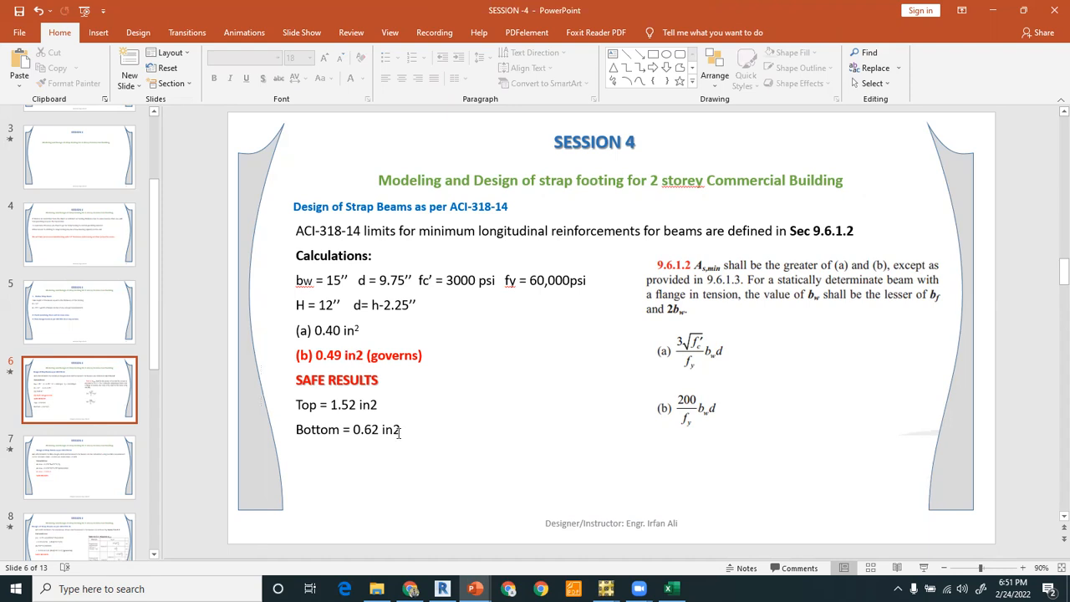
drag(403, 431, 296, 407)
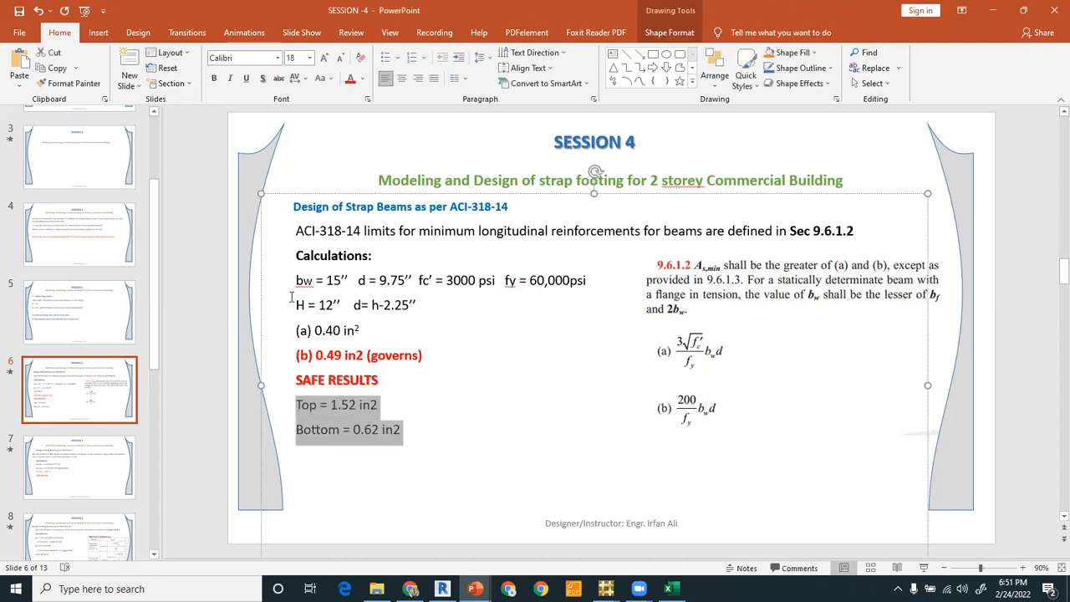
click(402, 410)
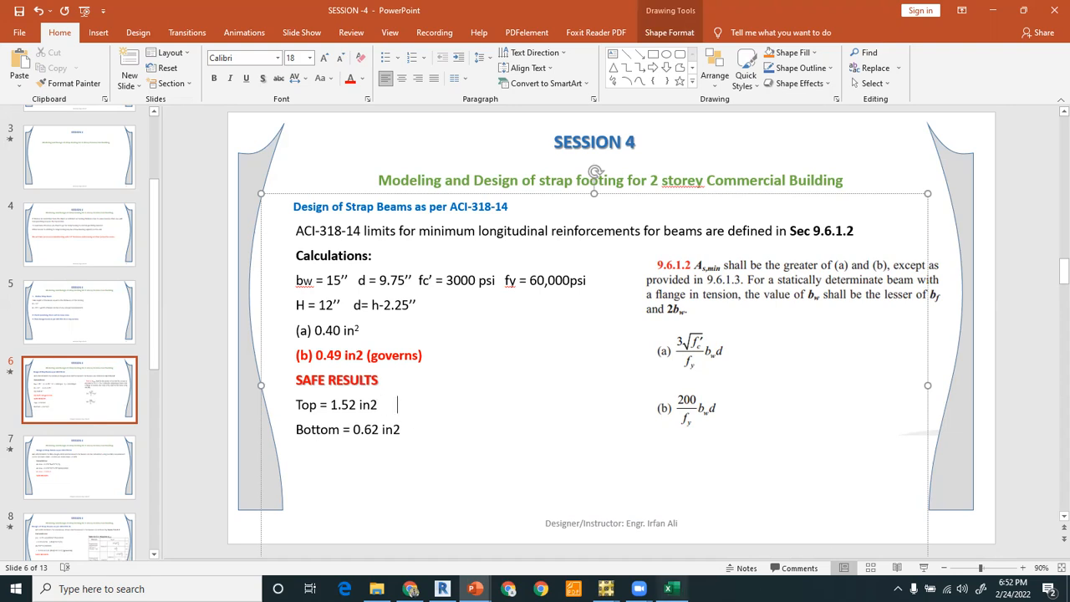
Switch to Excel and calculate the required number of top bars in cell M17 with =1.52/0.2
key(alt+Tab)
click(542, 370)
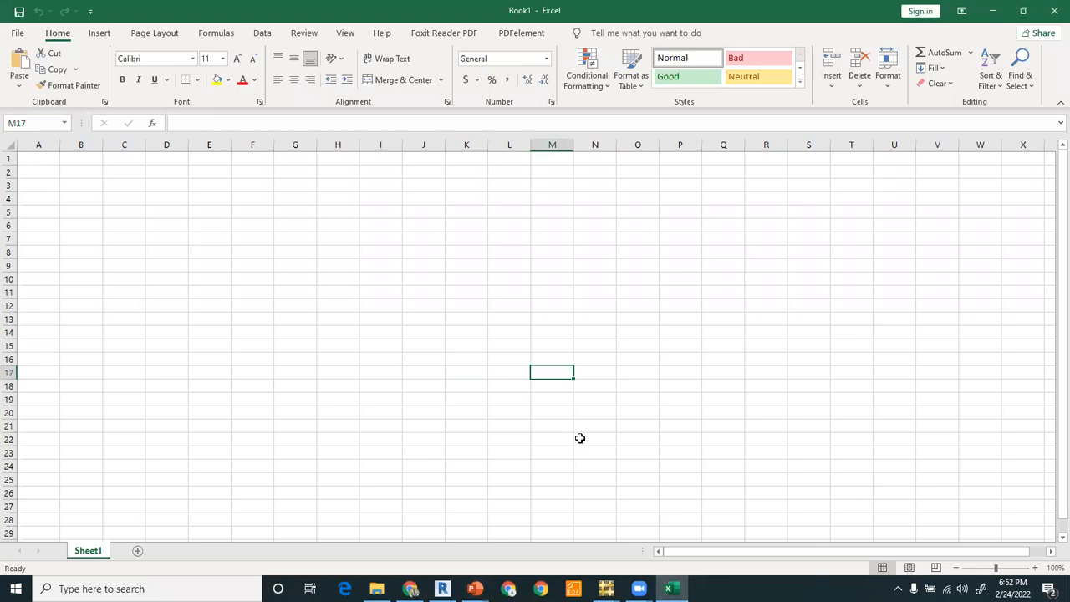
text(=0.2/1.52)
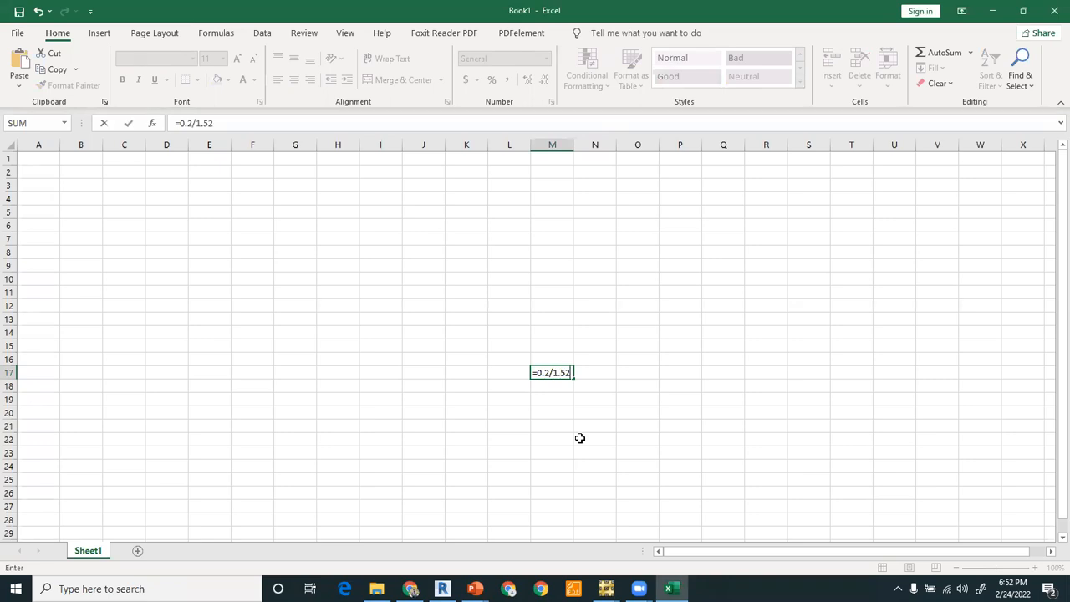
key(Return)
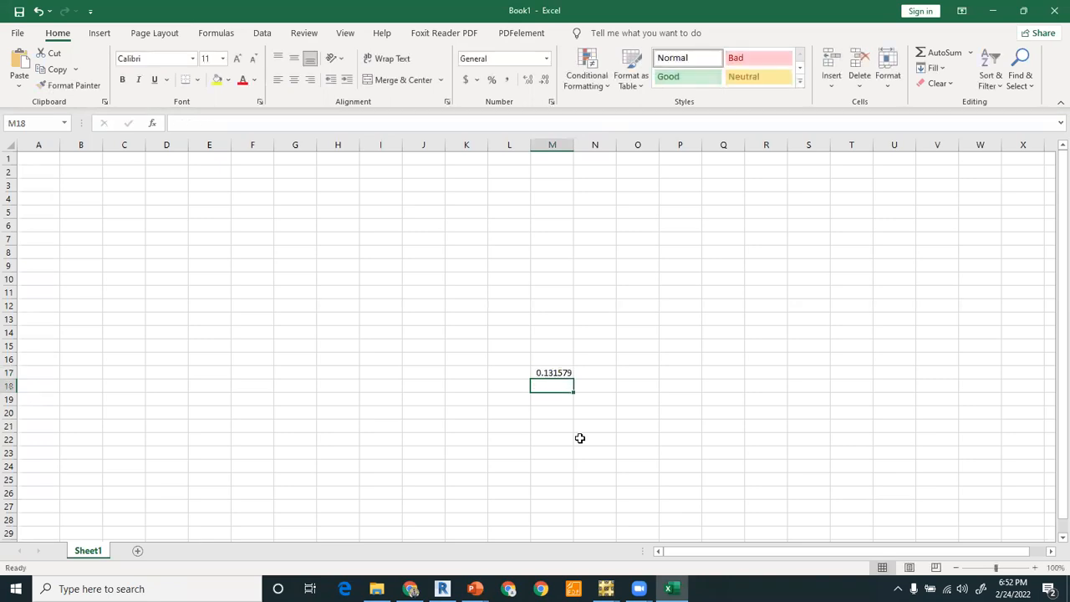
click(569, 374)
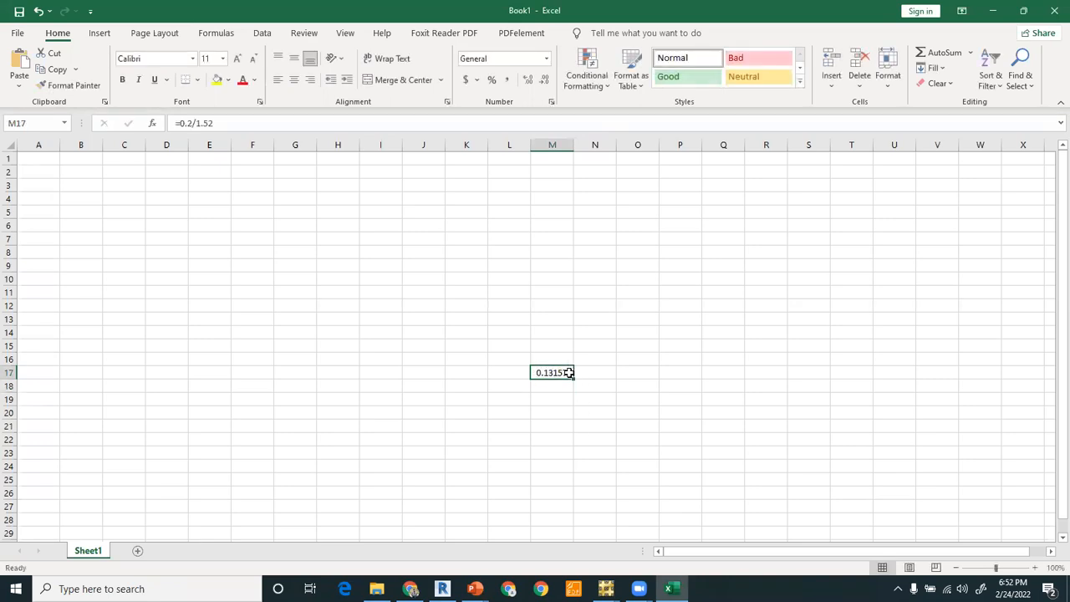
text(=1.52/0.2)
key(Return)
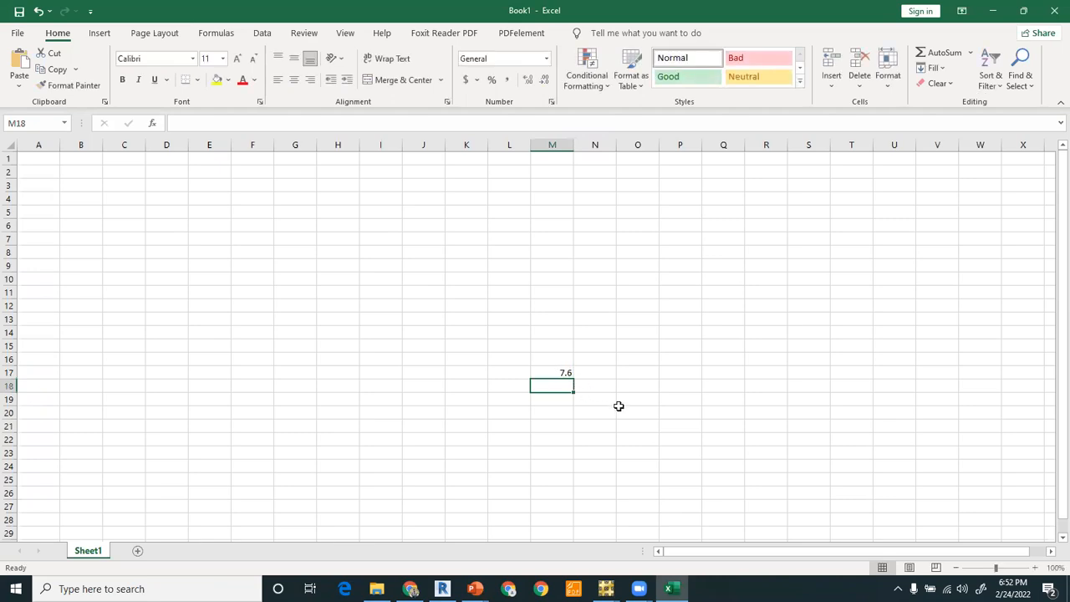
Enter the rounded-up bar count 8 in cell N18 and return to the SESSION -4 presentation in PowerPoint
key(Right)
text(8)
key(Return)
key(Up)
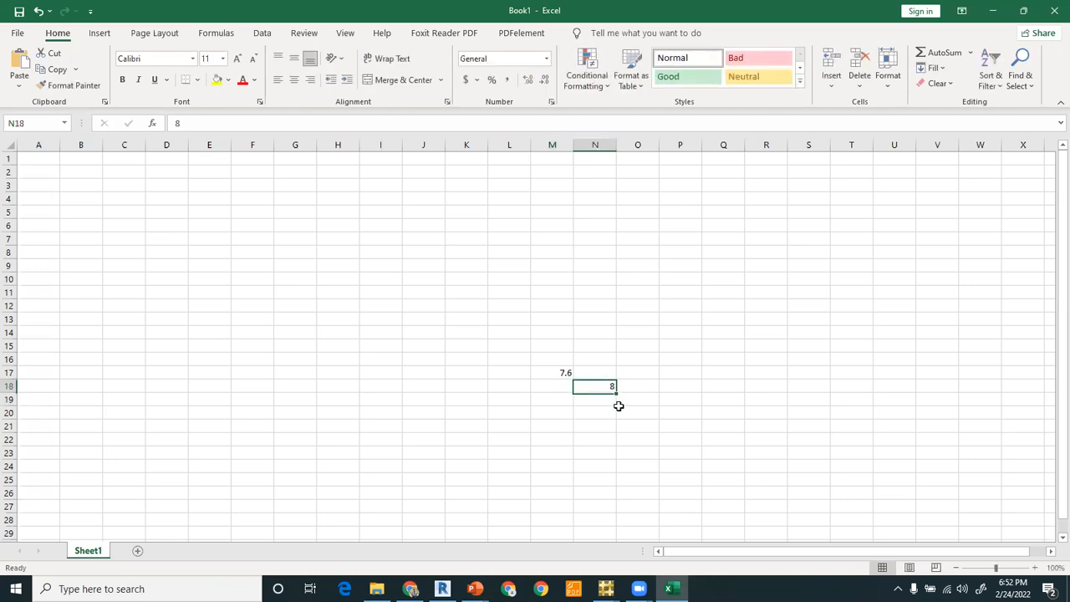
key(Left)
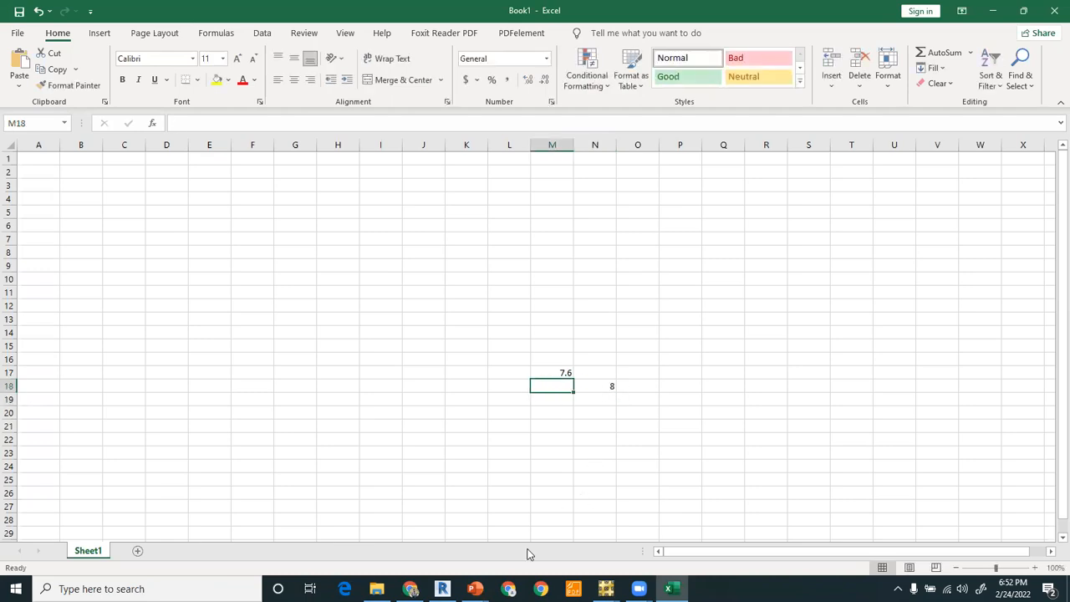
click(489, 585)
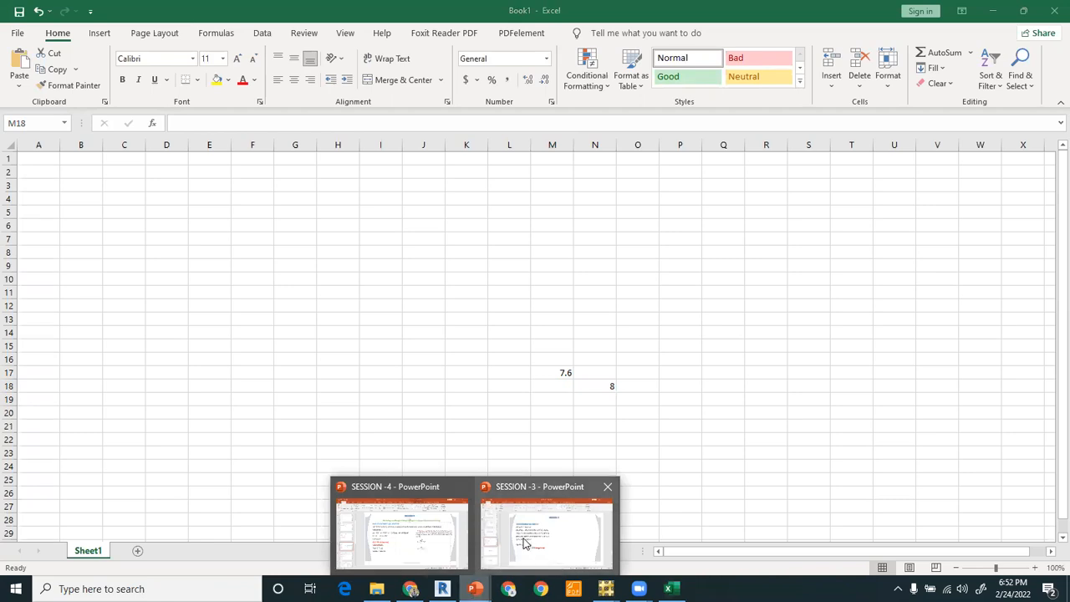
click(401, 527)
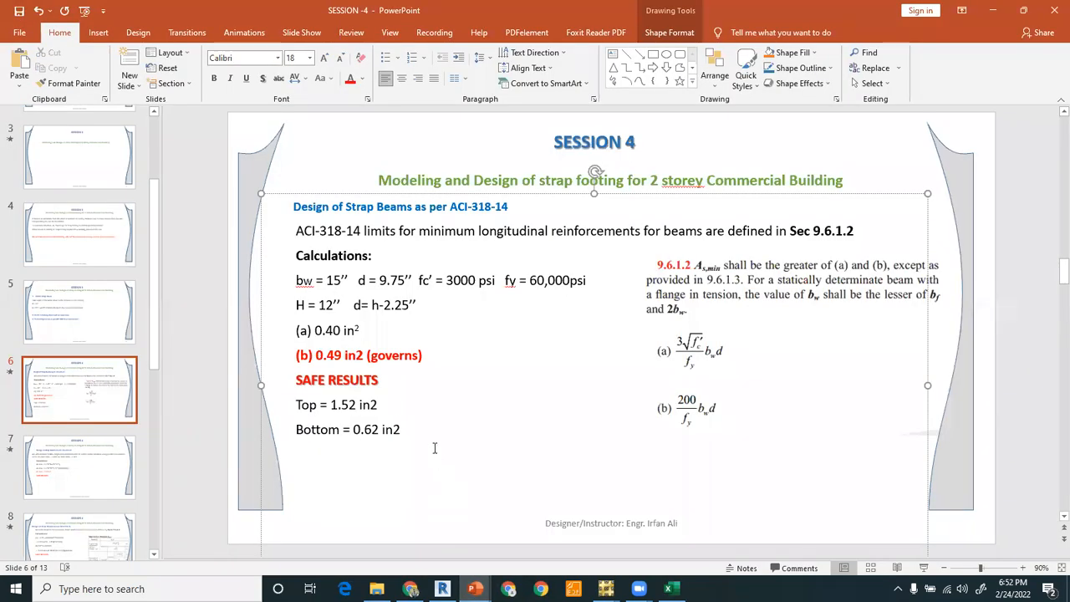
Add the note "8#4 bars at support" after the Top = 1.52 in2 result on the slide
text(#4)
key(BackSpace)
key(BackSpace)
text(8#4 bars at support)
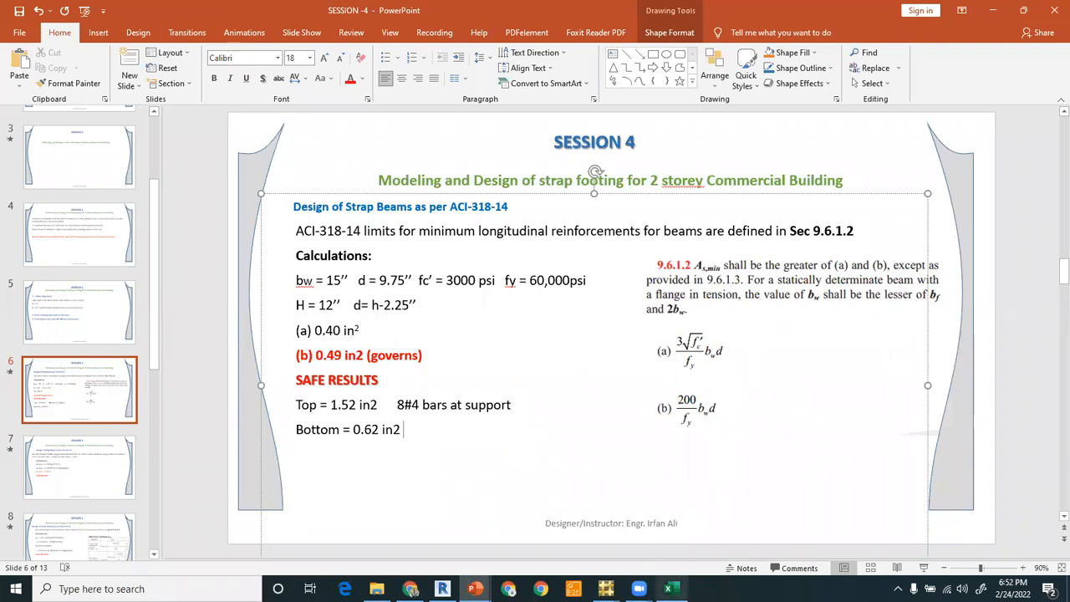
Switch to Excel and calculate the required number of bottom bars in cell M21 with =0.62/0.2
click(668, 589)
click(554, 428)
text(=0.62)
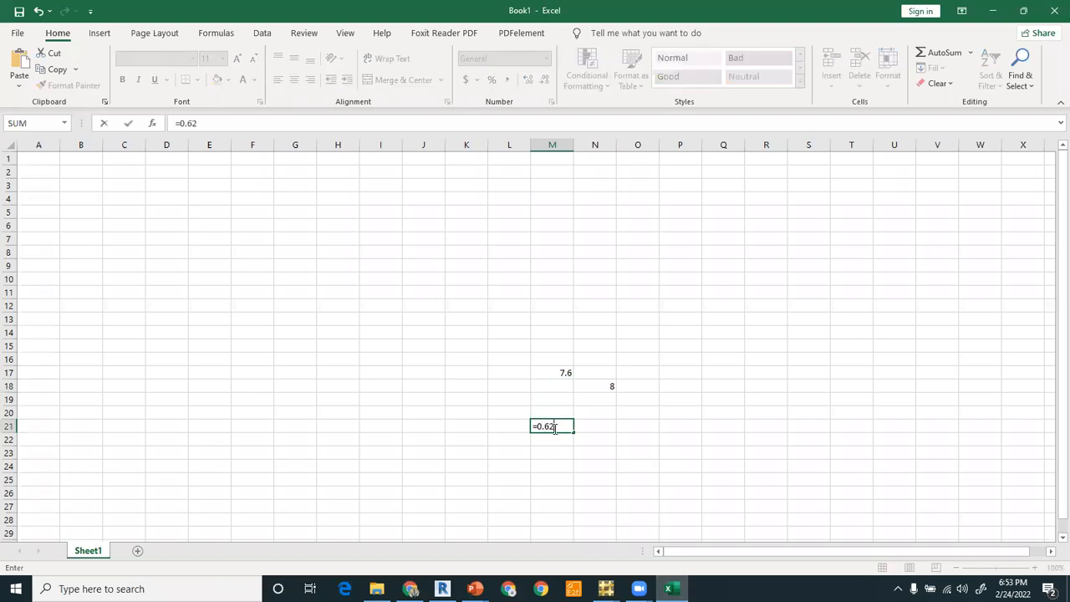
text(/0.2)
key(Return)
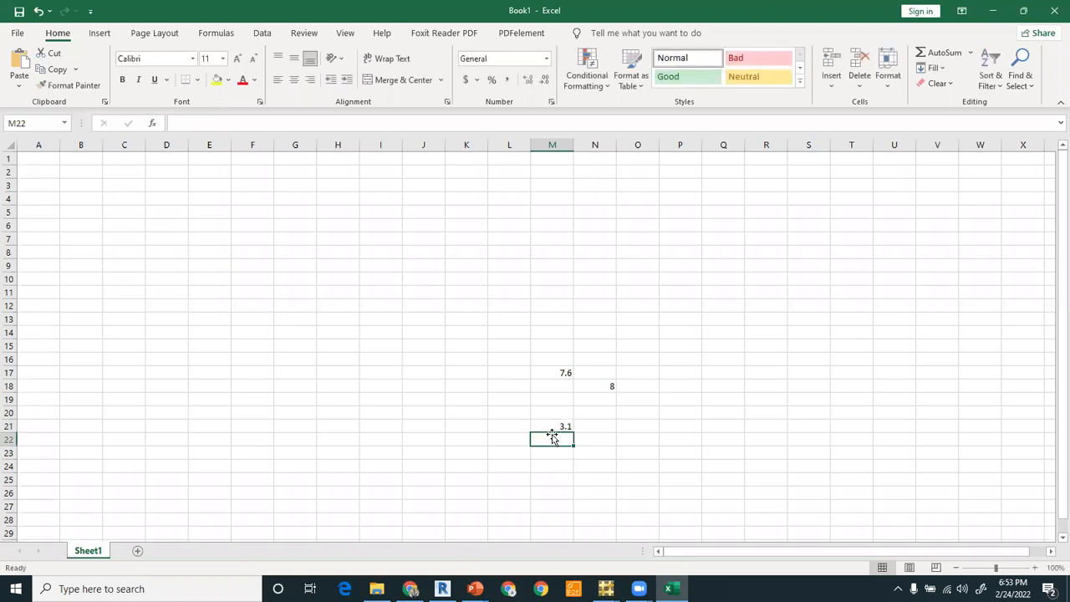
Enter the rounded-up bottom bar count 4 in cell N21
key(Right)
key(Up)
text(4)
key(Return)
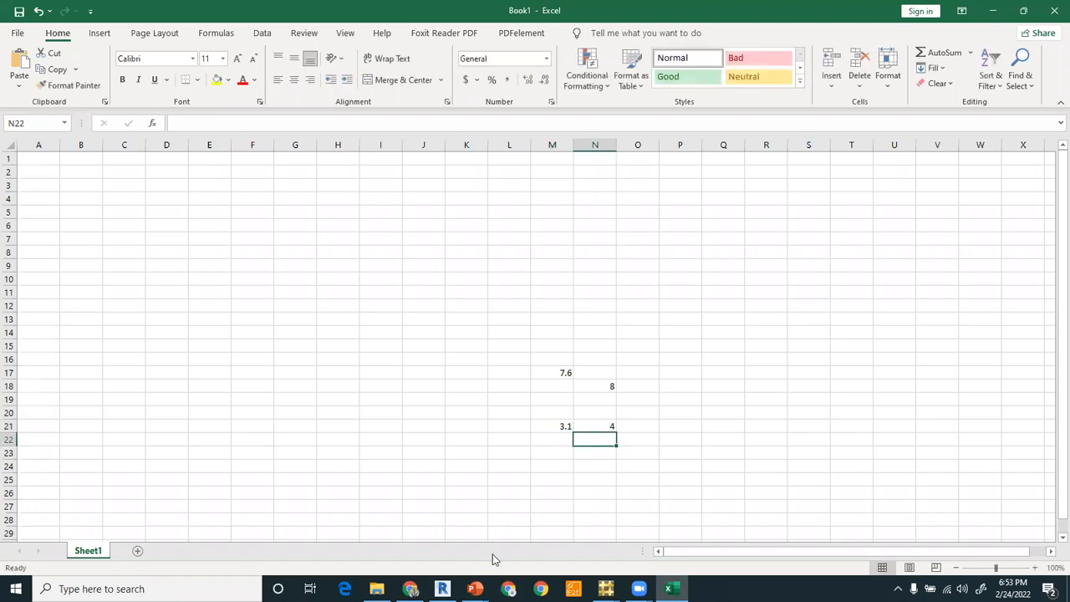
Return to the SESSION -4 presentation in PowerPoint and add "4#4 bars at mid" after the Bottom = 0.62 in2 result
click(475, 589)
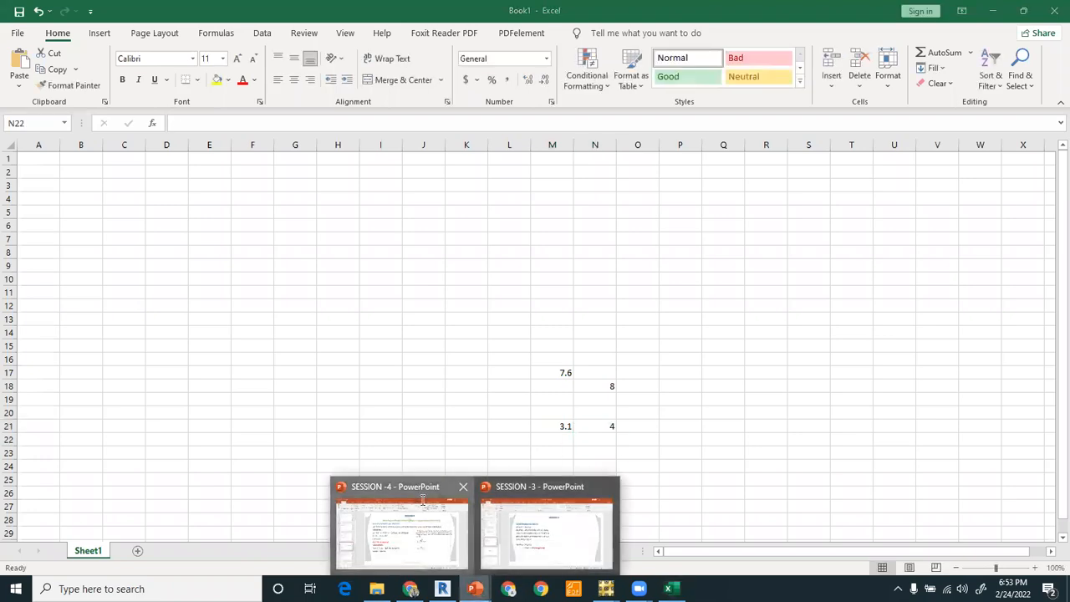
click(423, 502)
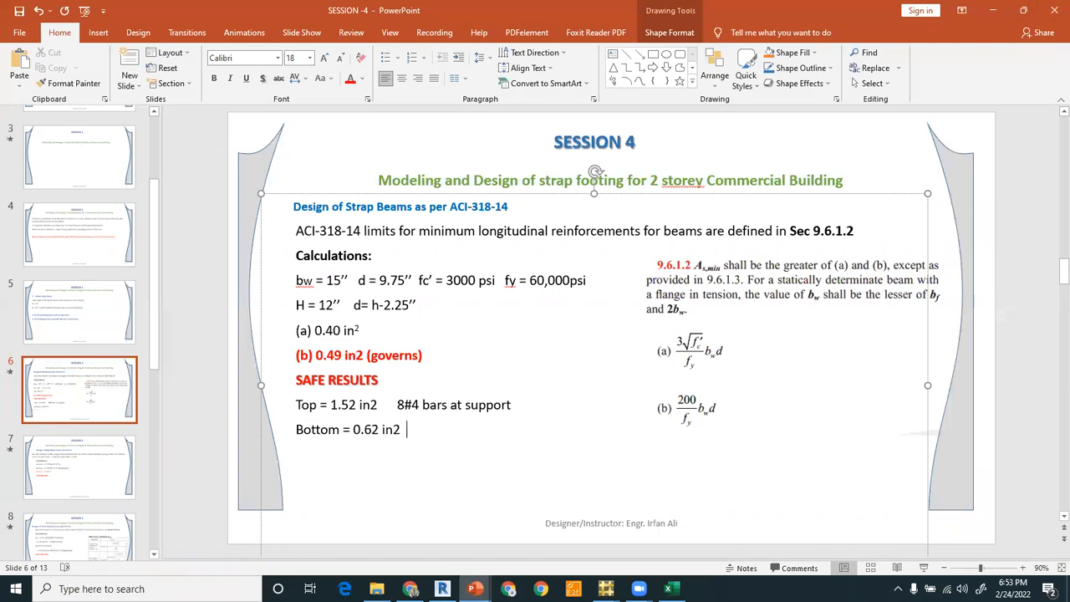
text(4#4 bars at mid)
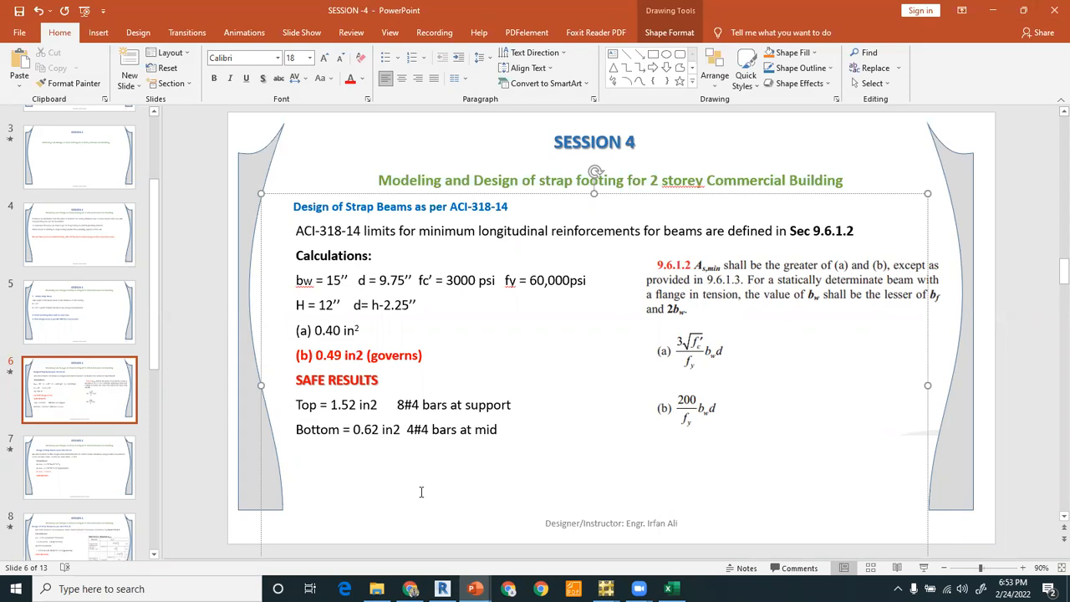
Review the top and bottom bar selections in the SAFE RESULTS lines on the slide
drag(296, 405, 310, 406)
drag(386, 418, 502, 431)
click(519, 457)
click(241, 148)
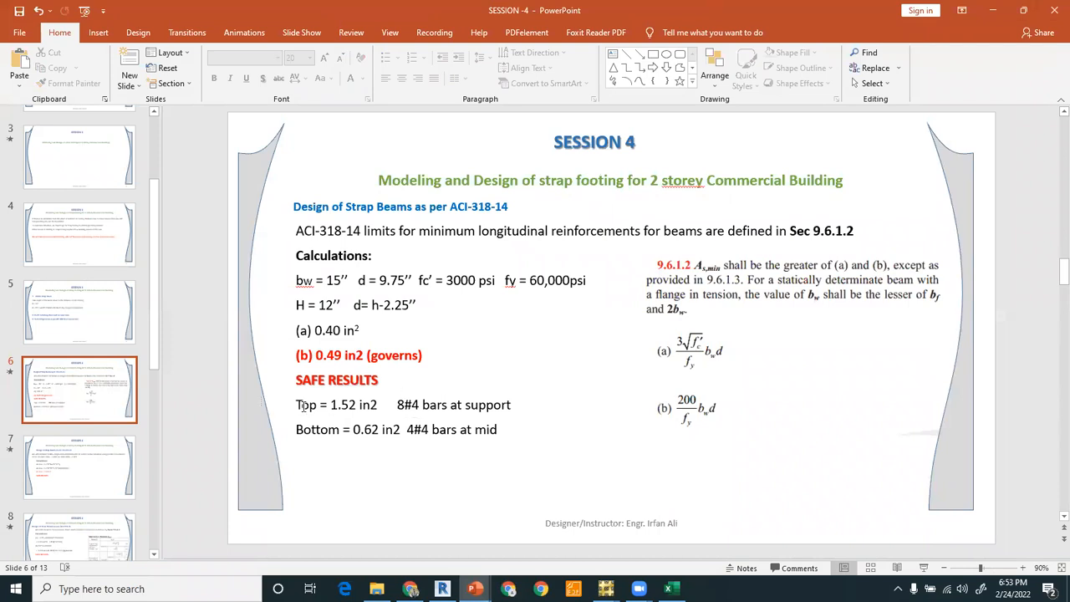
drag(297, 405, 511, 407)
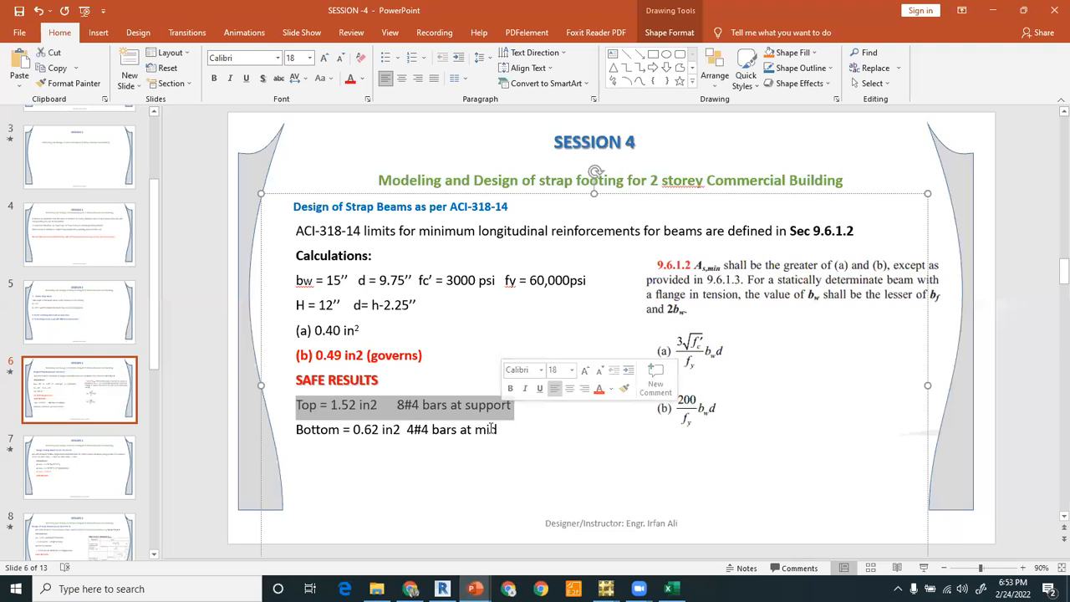
click(492, 429)
drag(296, 429, 495, 429)
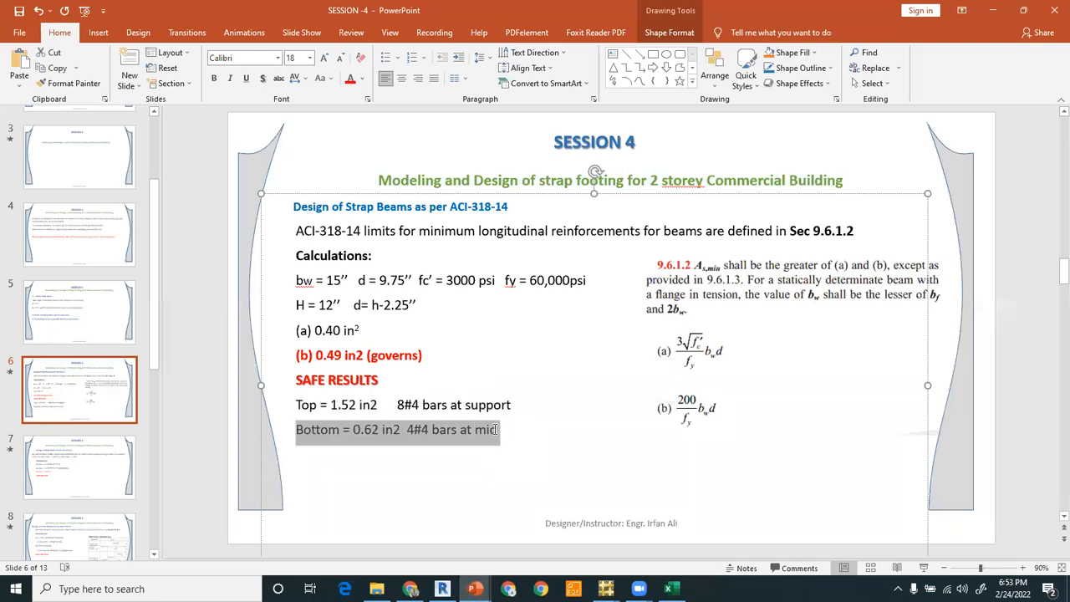
click(486, 450)
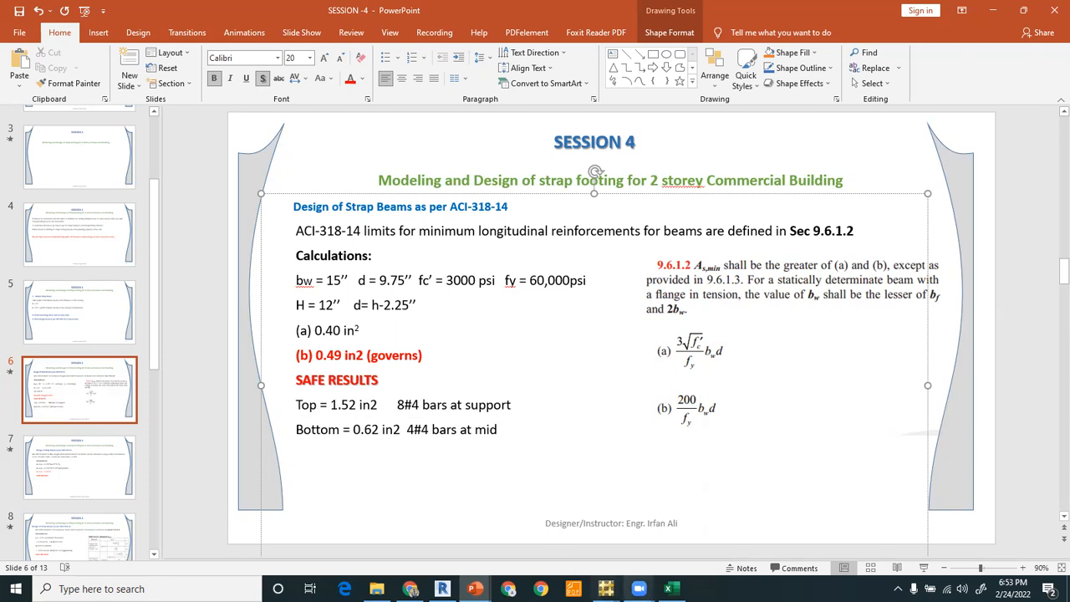
Switch to SAFE and examine the top longitudinal reinforcement away from the supports along the strap beams
mouse_move(606, 588)
click(560, 546)
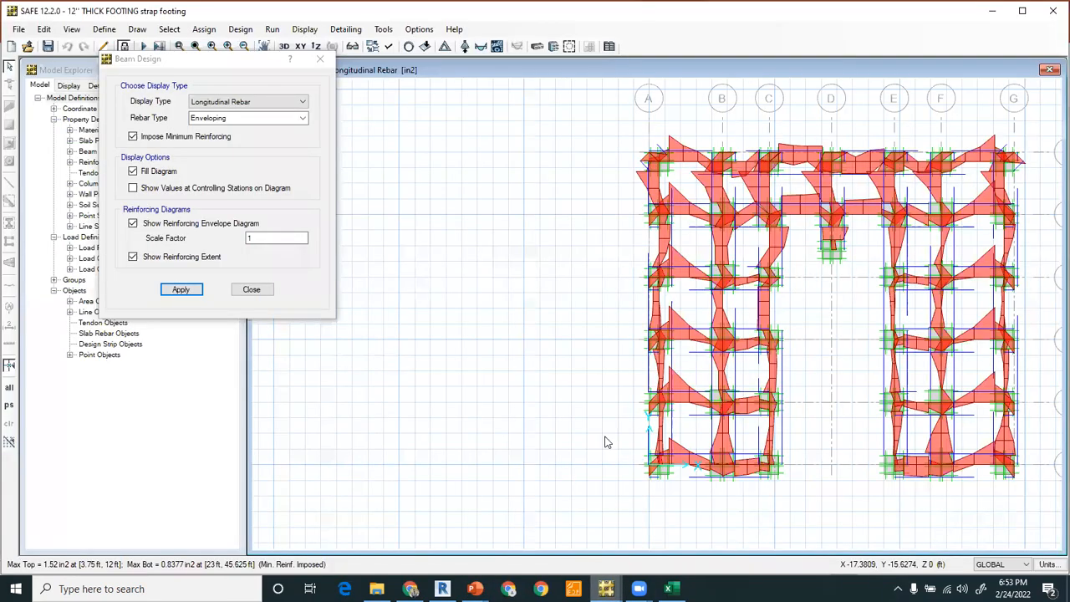
middle_drag(784, 393, 692, 391)
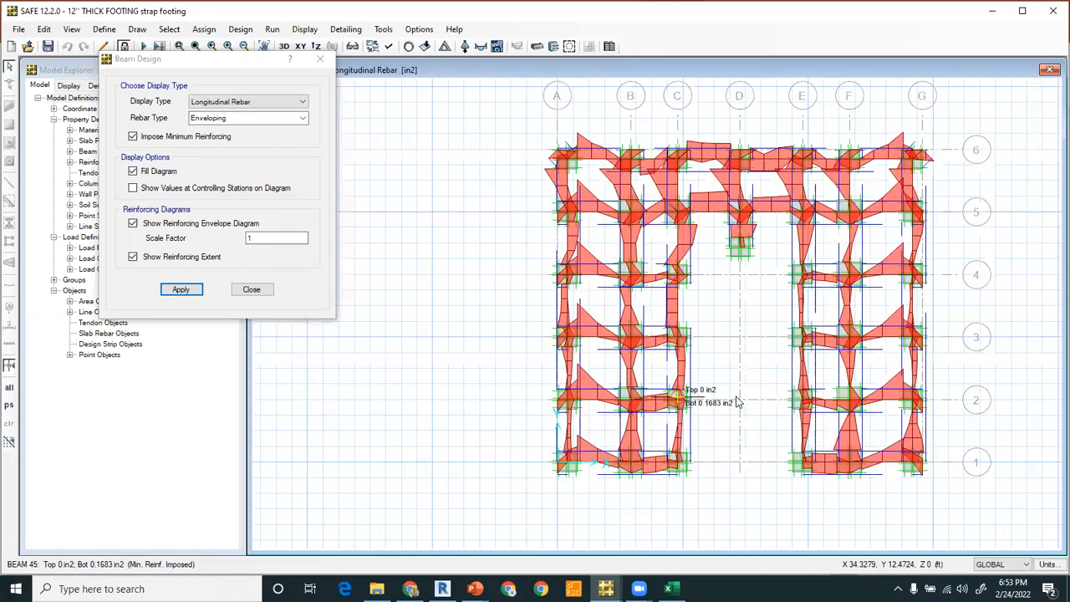
mouse_move(724, 346)
scroll(724, 346, up, 2)
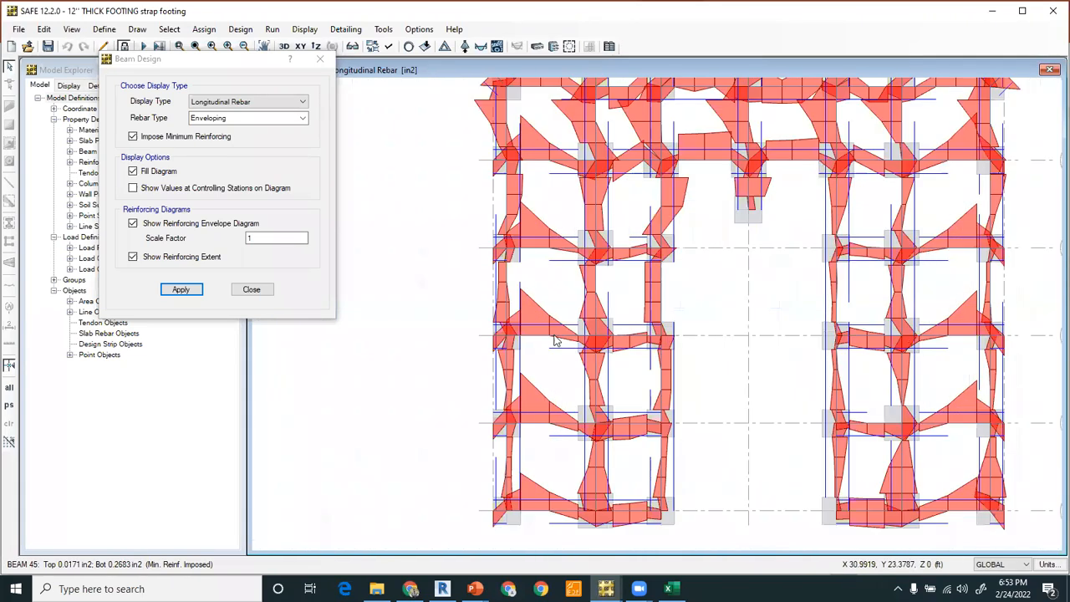
scroll(556, 341, down, 1)
scroll(547, 337, up, 2)
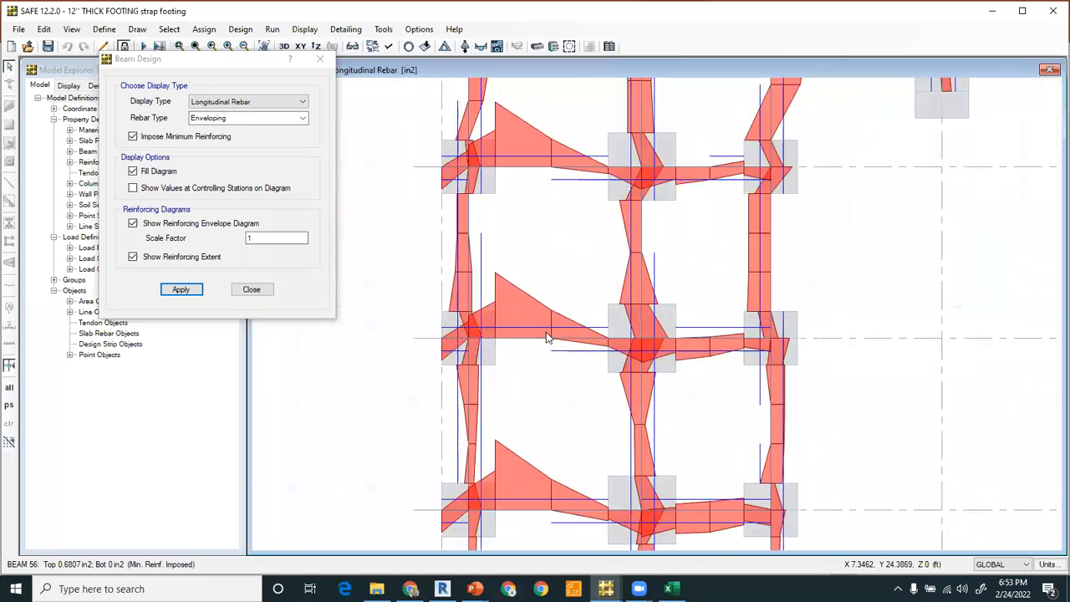
scroll(544, 338, up, 1)
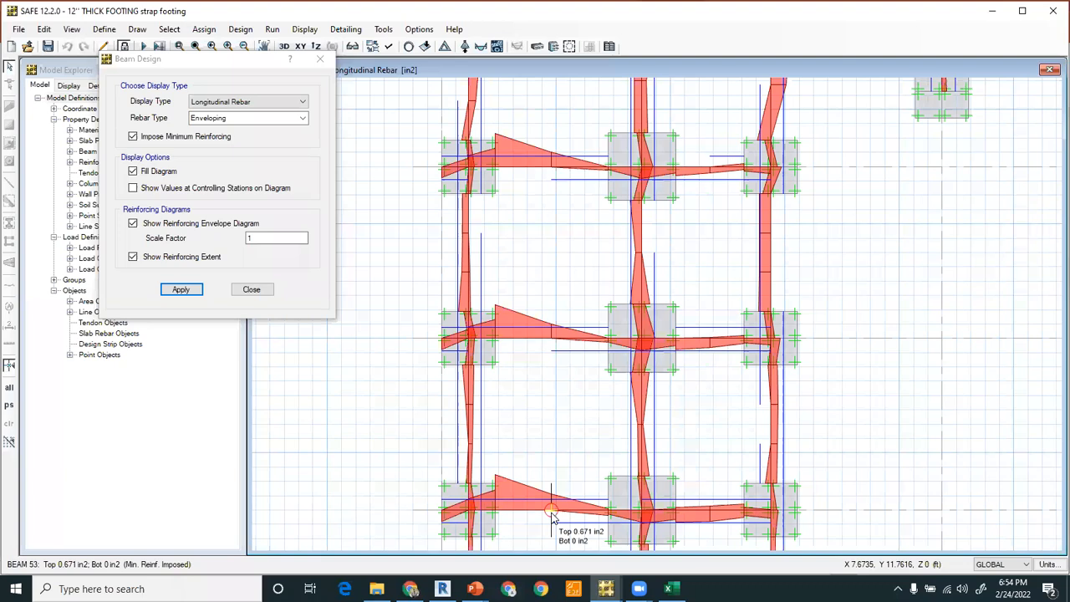
scroll(551, 513, down, 1)
middle_drag(774, 345, 764, 404)
mouse_move(759, 277)
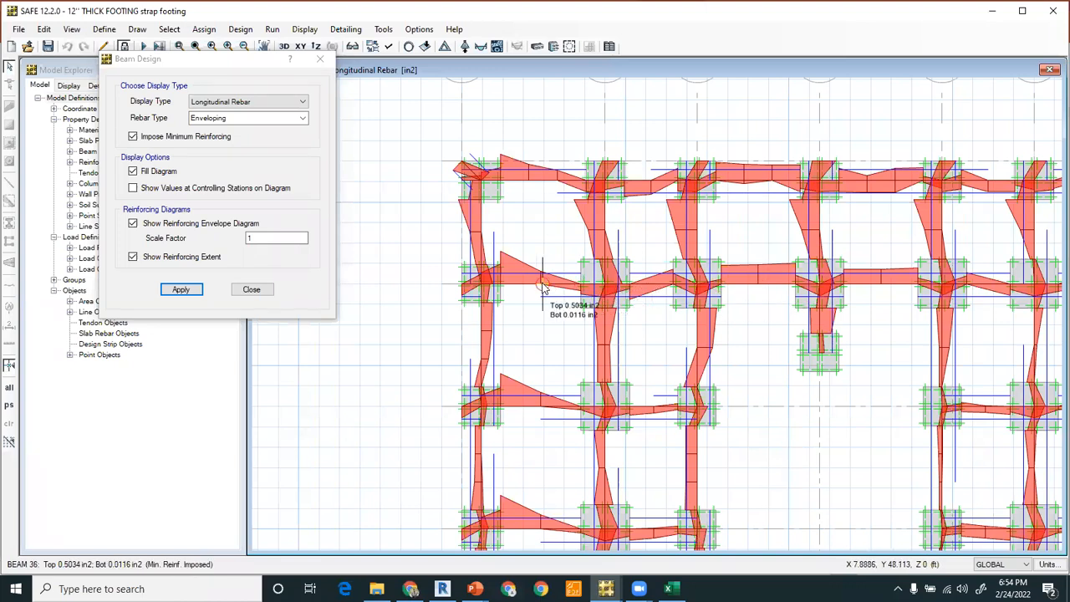
middle_drag(659, 297, 482, 336)
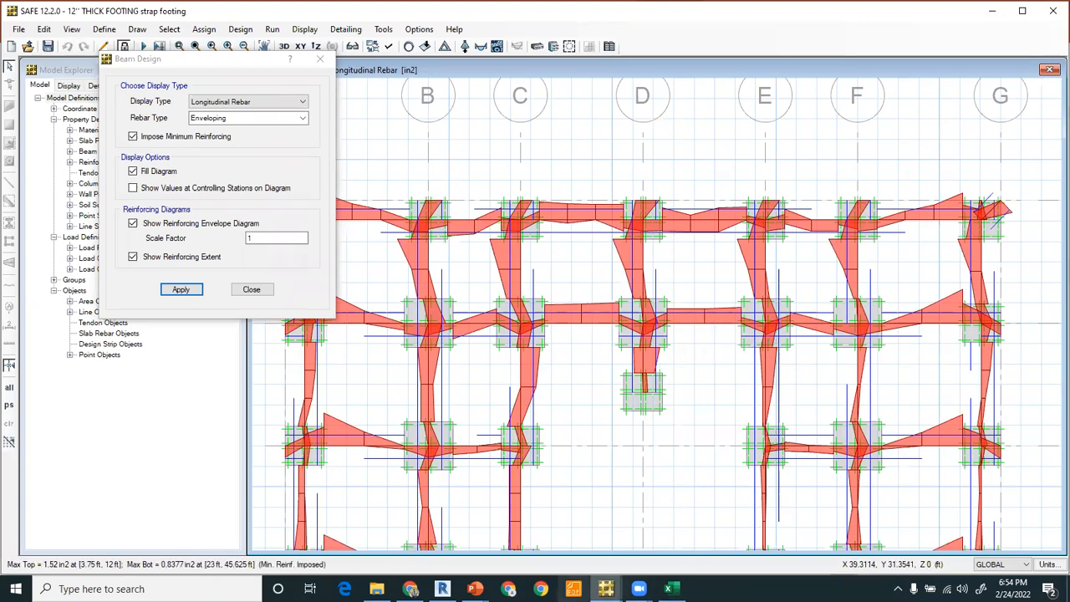
Return to the SESSION -4 presentation in PowerPoint and insert the line "Top = 0.65 in2" between the existing Top and Bottom results
click(475, 588)
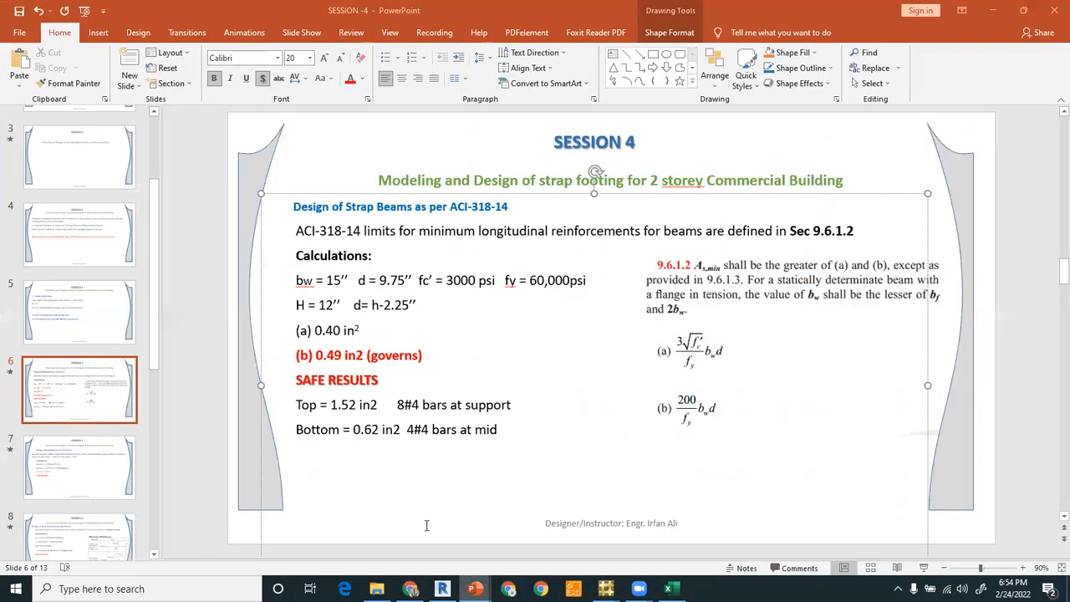
click(401, 518)
click(556, 412)
key(Return)
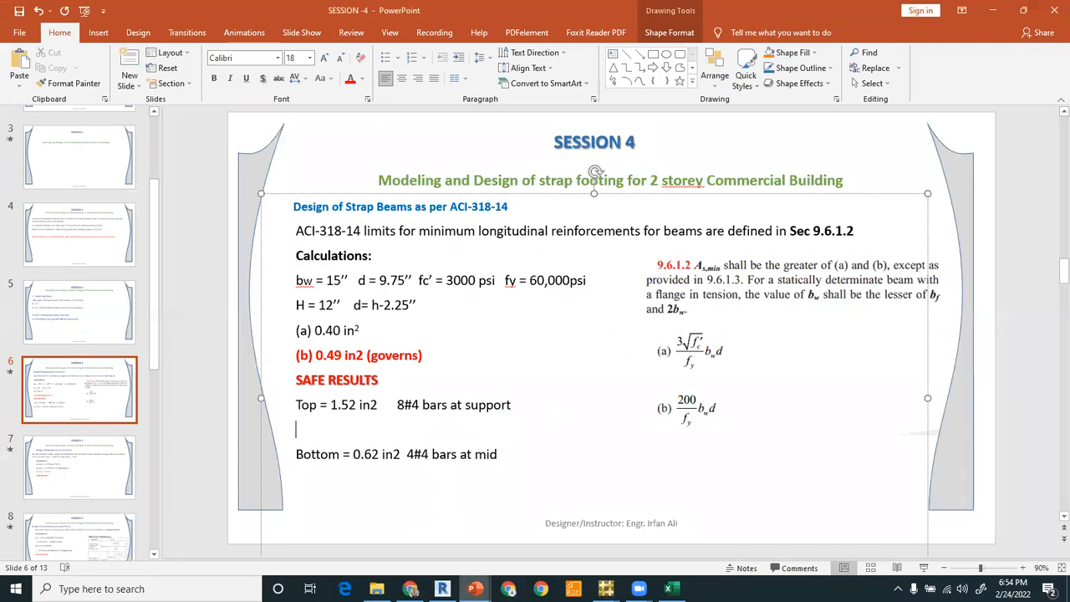
text(YTop)
key(BackSpace)
key(BackSpace)
key(BackSpace)
key(BackSpace)
text(Top )
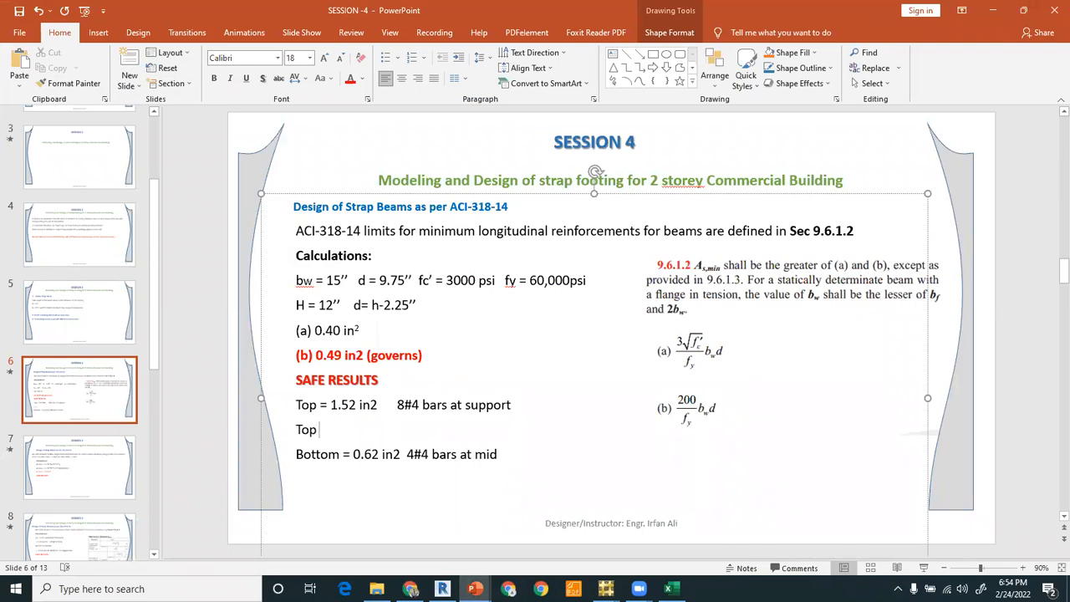
text(= 0.65 in2)
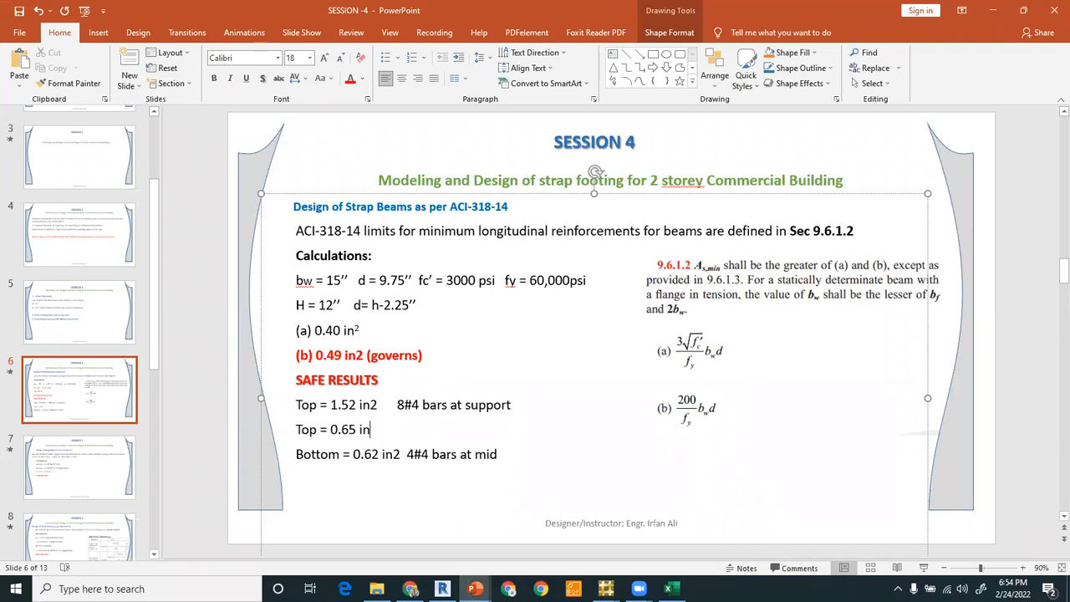